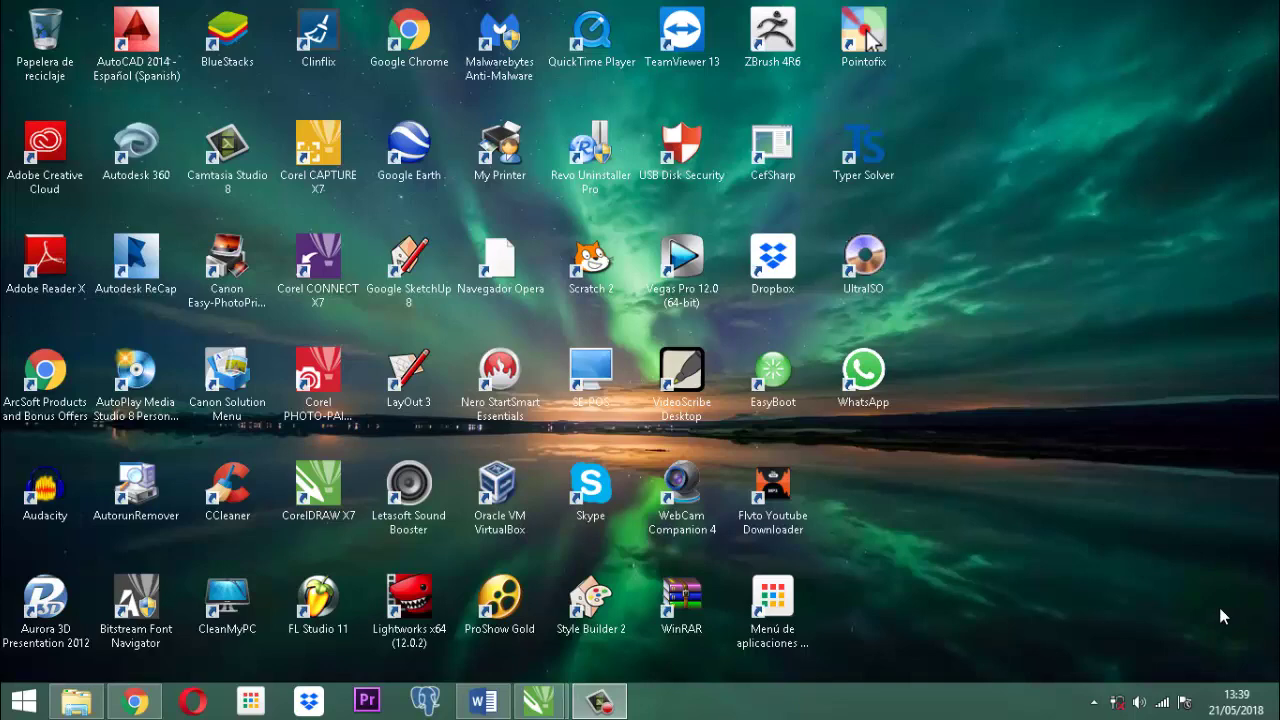
# Open the Vet Project database from the software veterinarias folder and close its welcome form.
pyautogui.click(1219, 607)
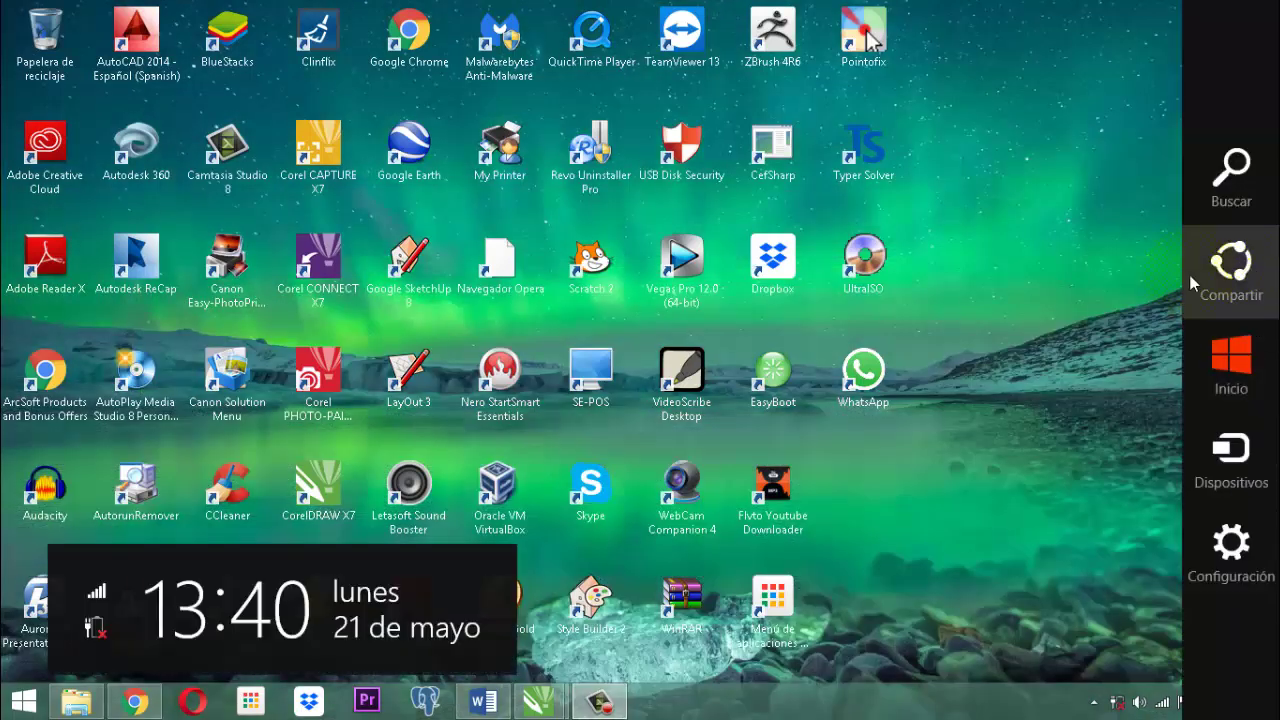
pyautogui.click(66, 704)
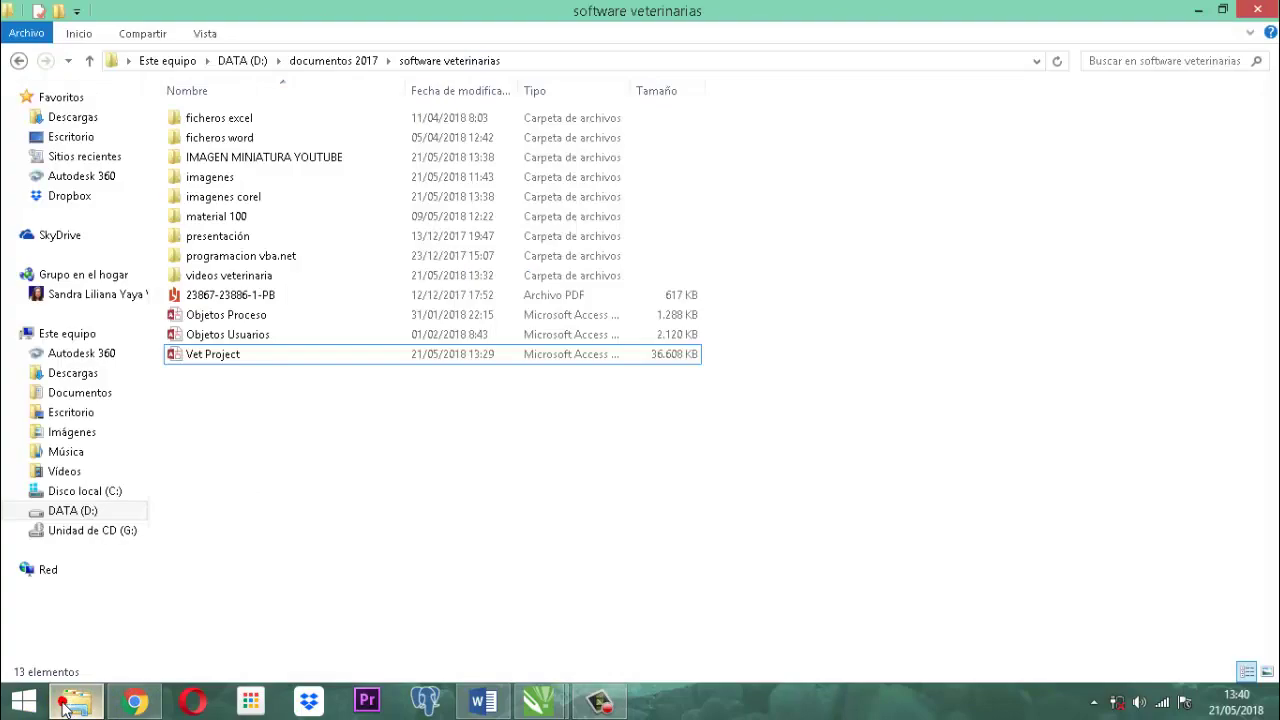
pyautogui.doubleClick(205, 357)
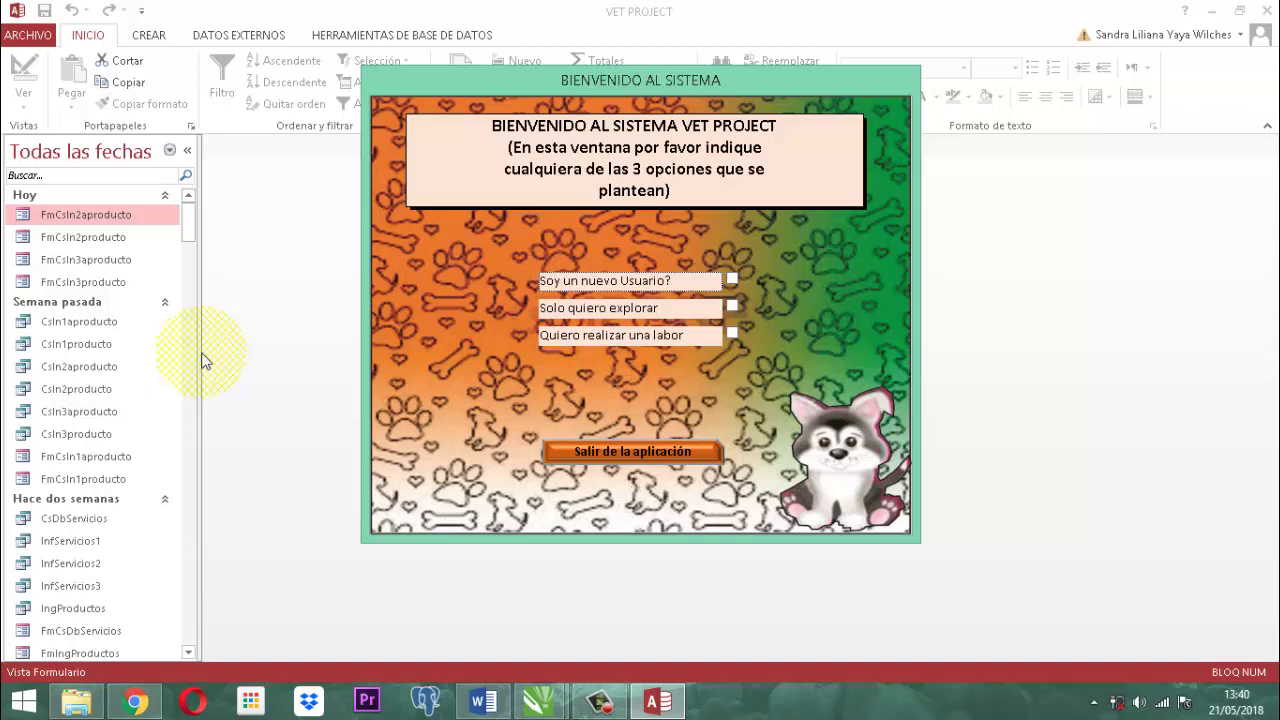
pyautogui.rightClick(621, 87)
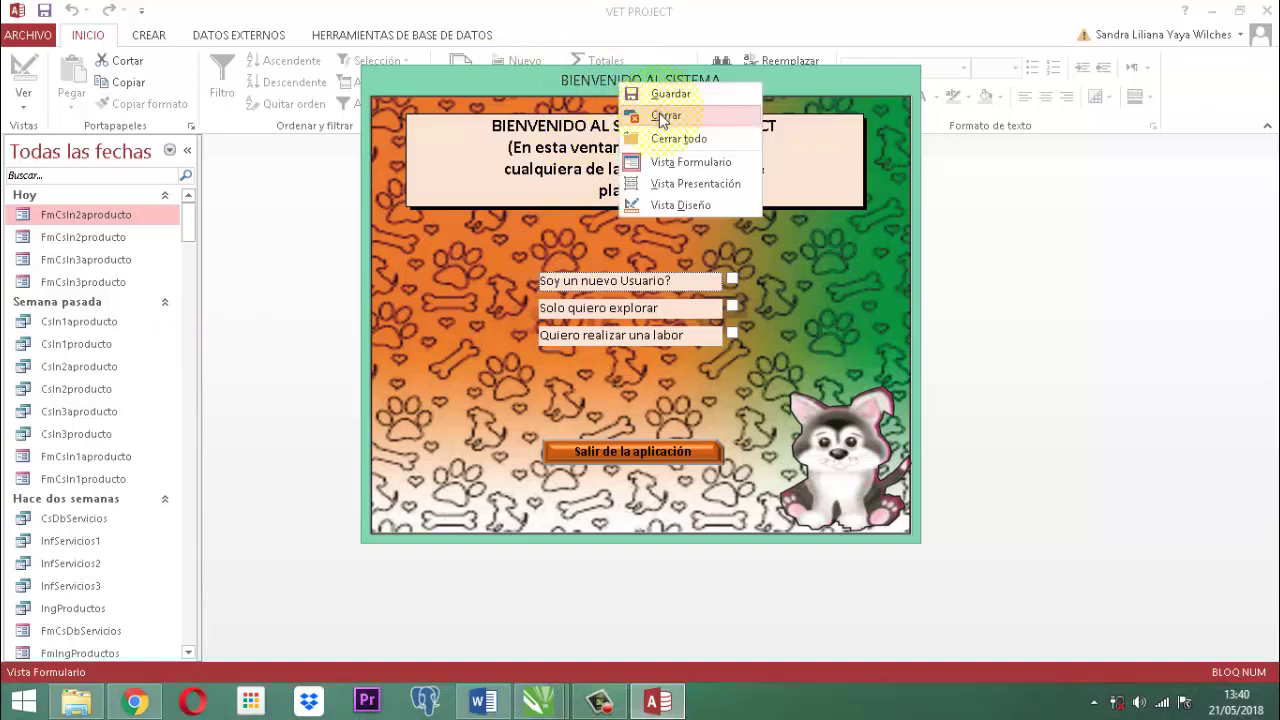
pyautogui.click(661, 119)
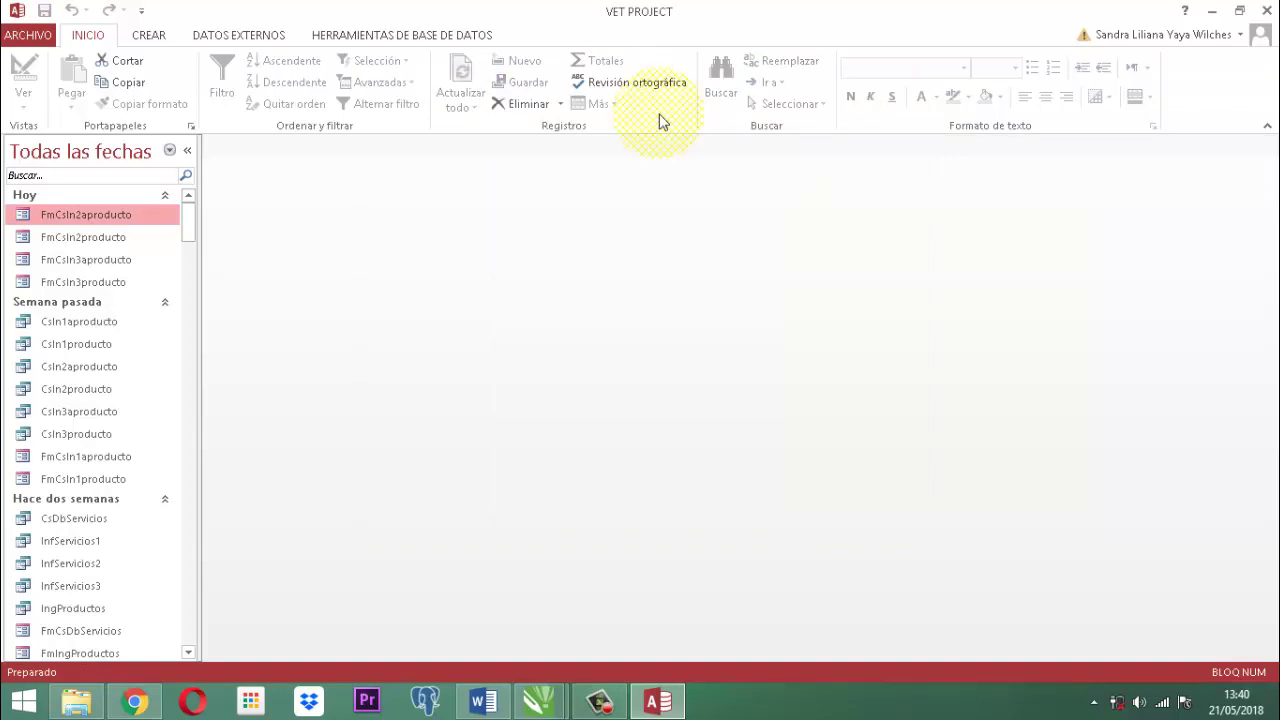
# Filter the database's object list by csln3.
pyautogui.click(52, 177)
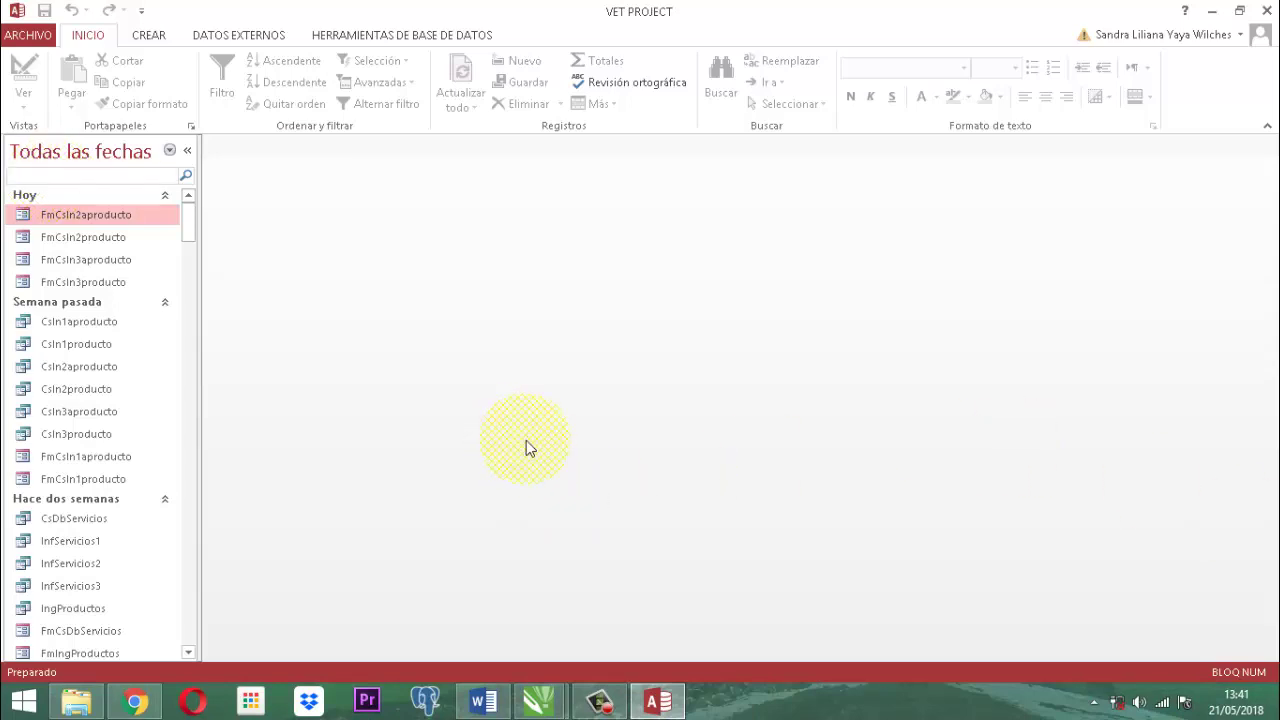
pyautogui.click(80, 179)
pyautogui.write('dsl')
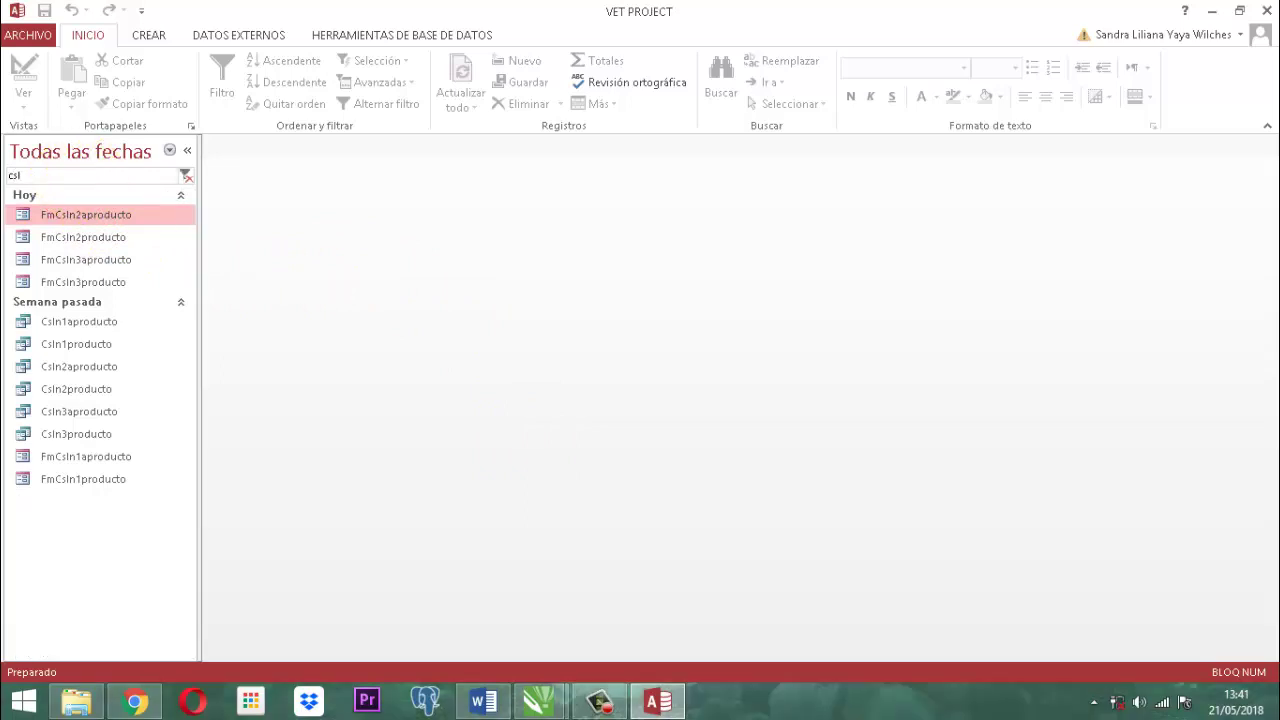
pyautogui.write('n3')
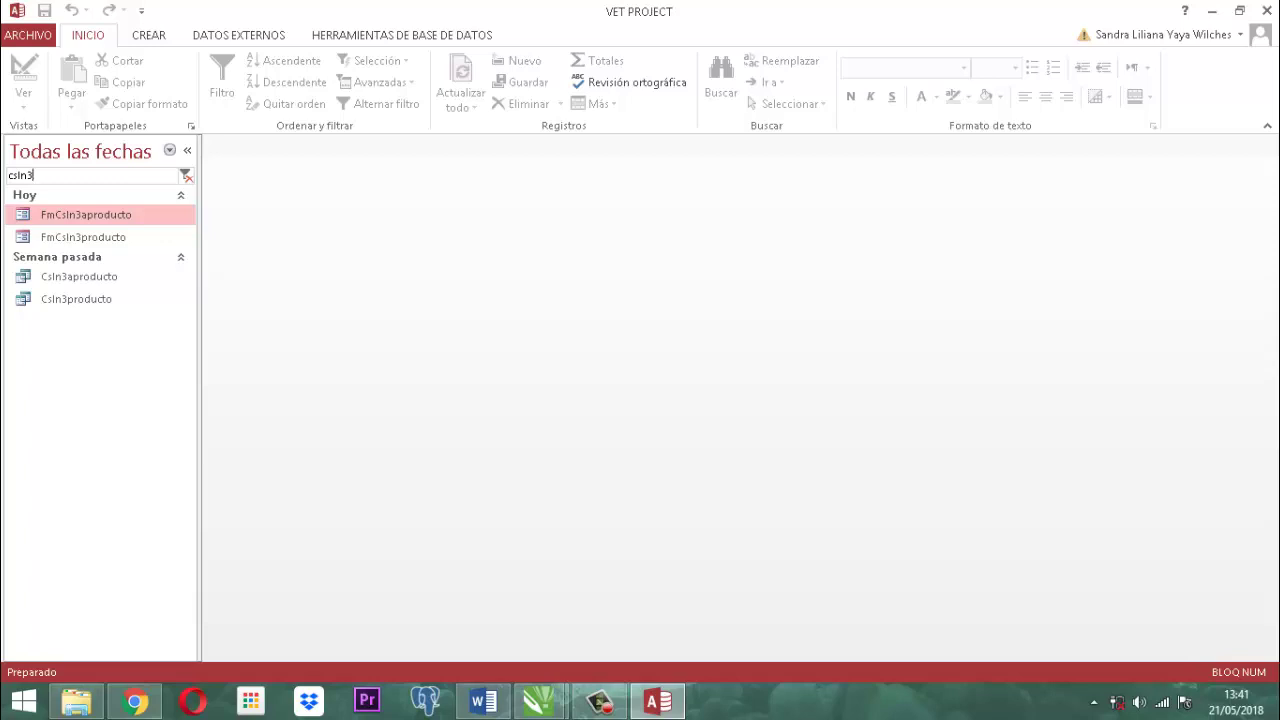
pyautogui.click(85, 179)
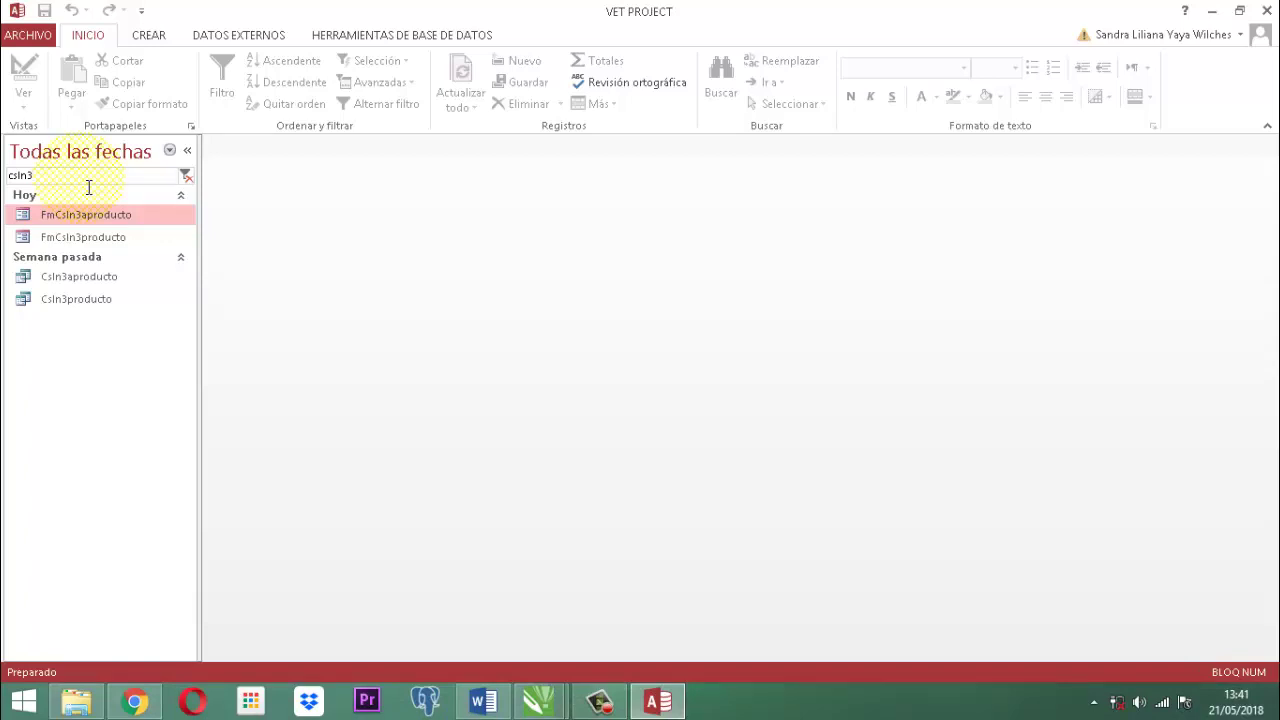
# Review the design of the Csln3producto query, including its fields and criteria, and close it.
pyautogui.rightClick(103, 302)
pyautogui.click(160, 335)
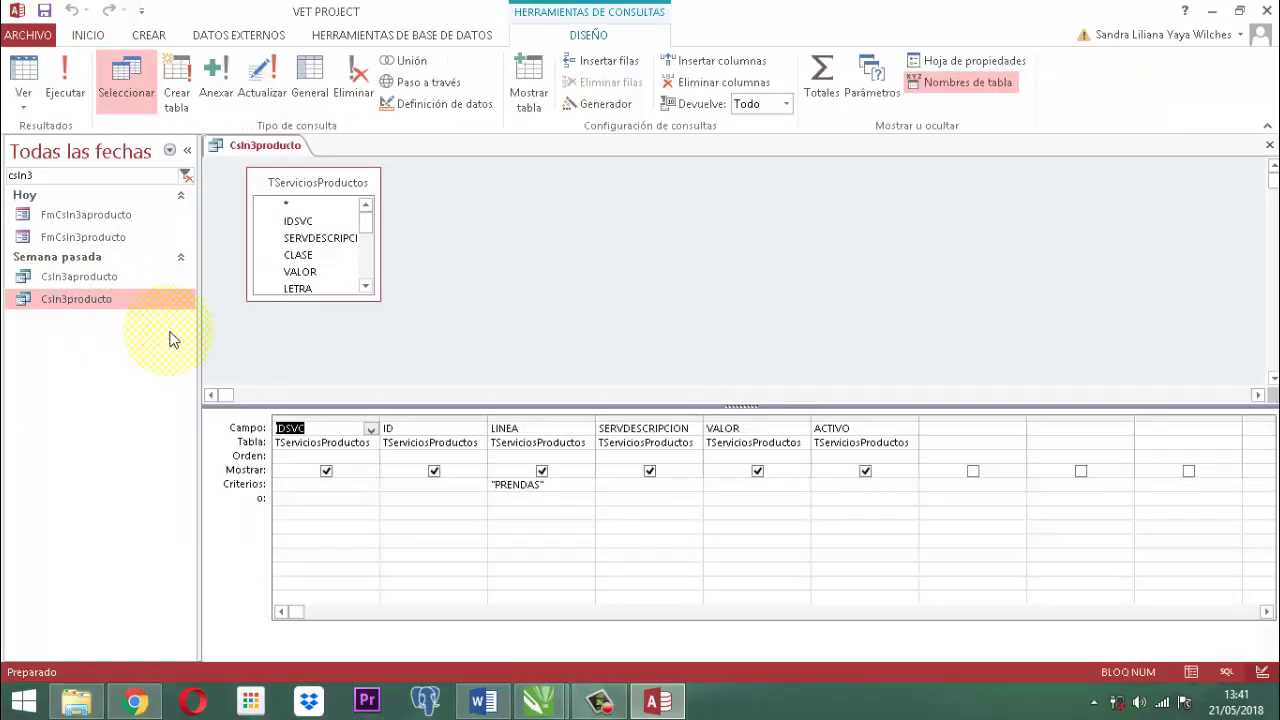
pyautogui.rightClick(237, 147)
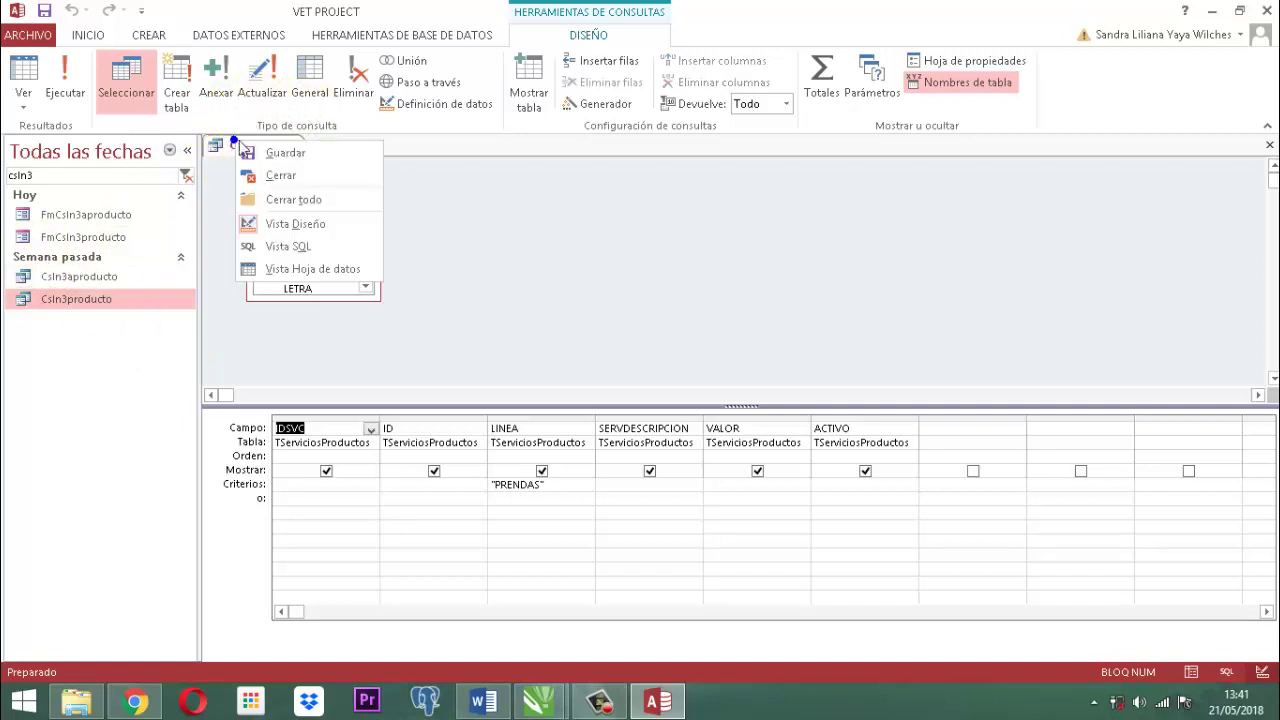
pyautogui.click(272, 181)
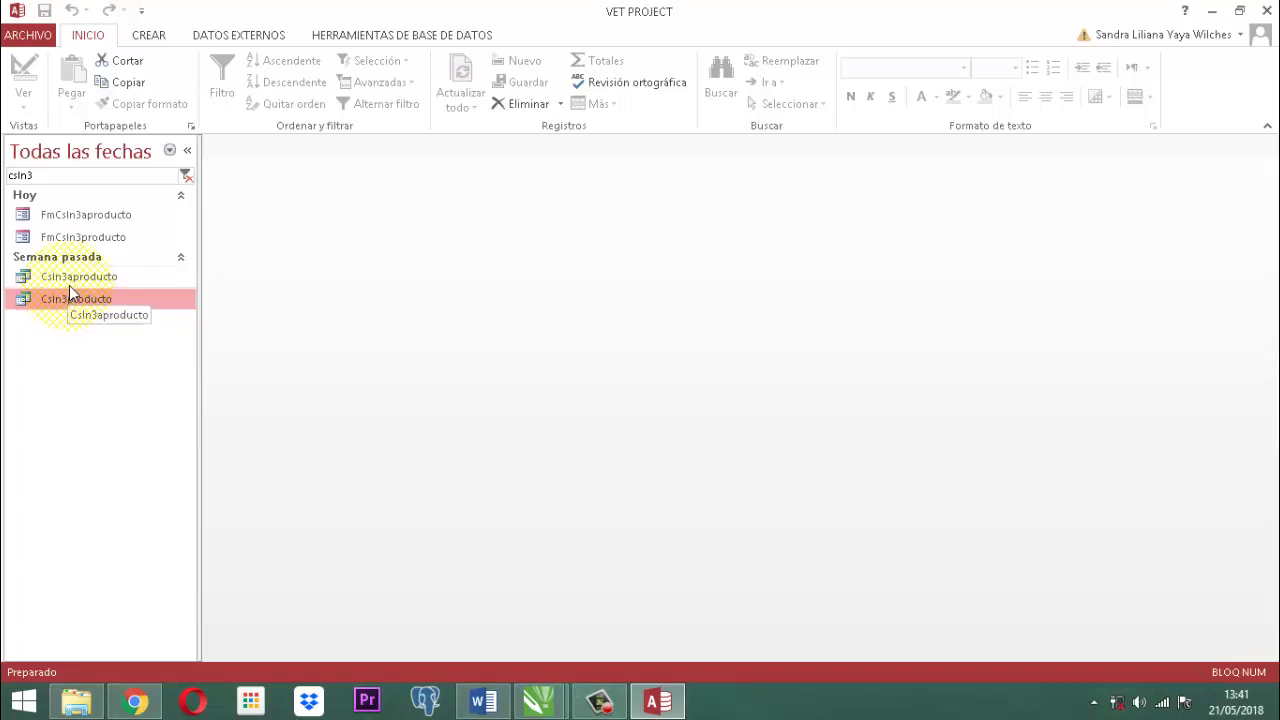
# Open the Csln3aproducto query in design view and widen its ID column in the design grid.
pyautogui.click(72, 281)
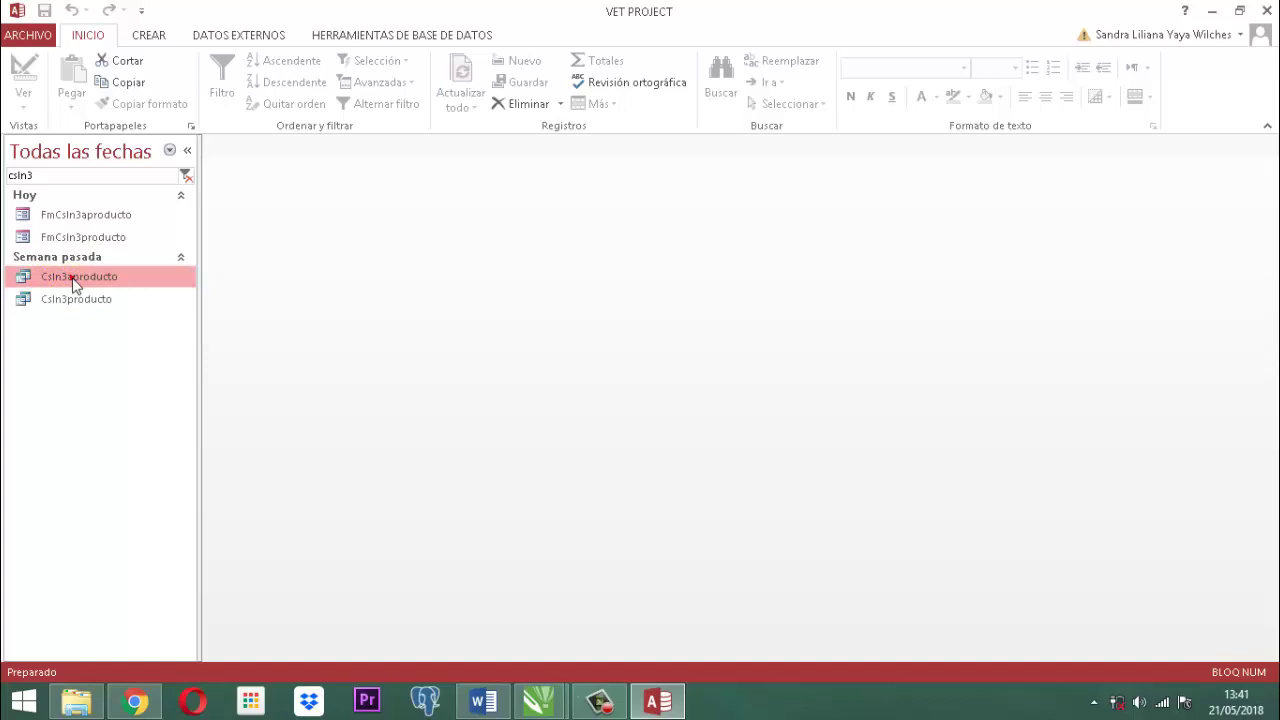
pyautogui.rightClick(72, 280)
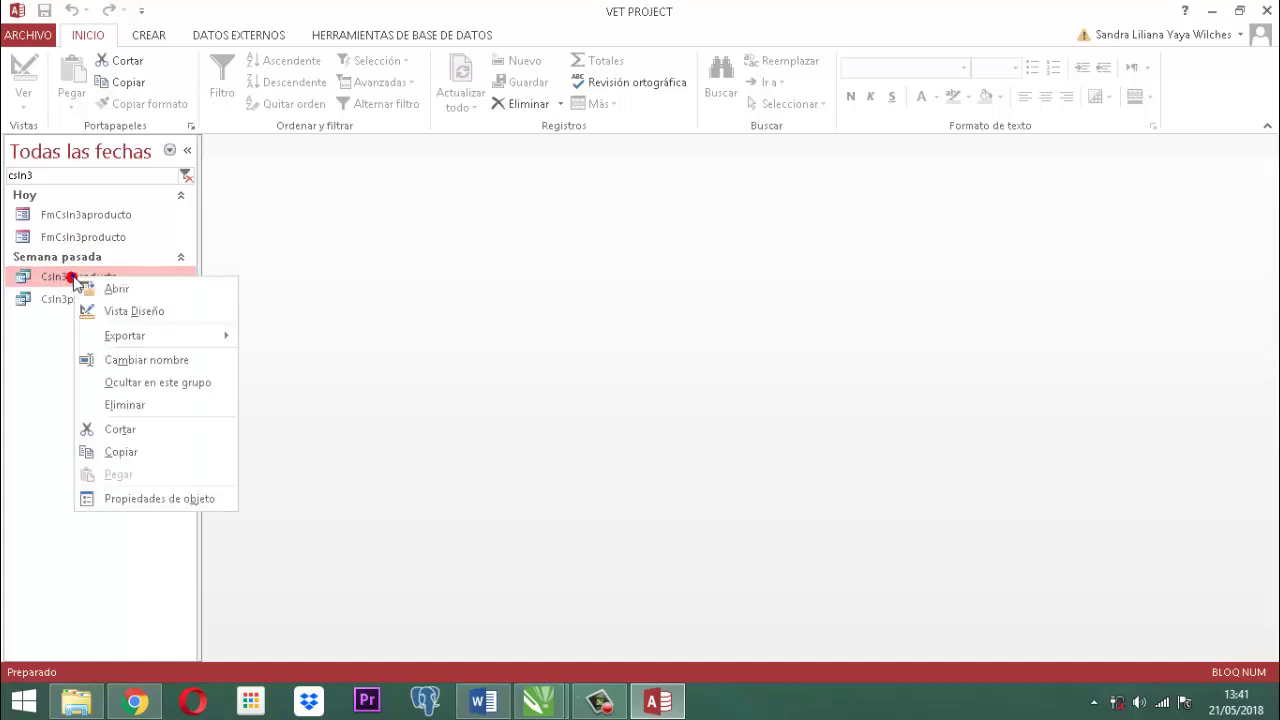
pyautogui.click(133, 311)
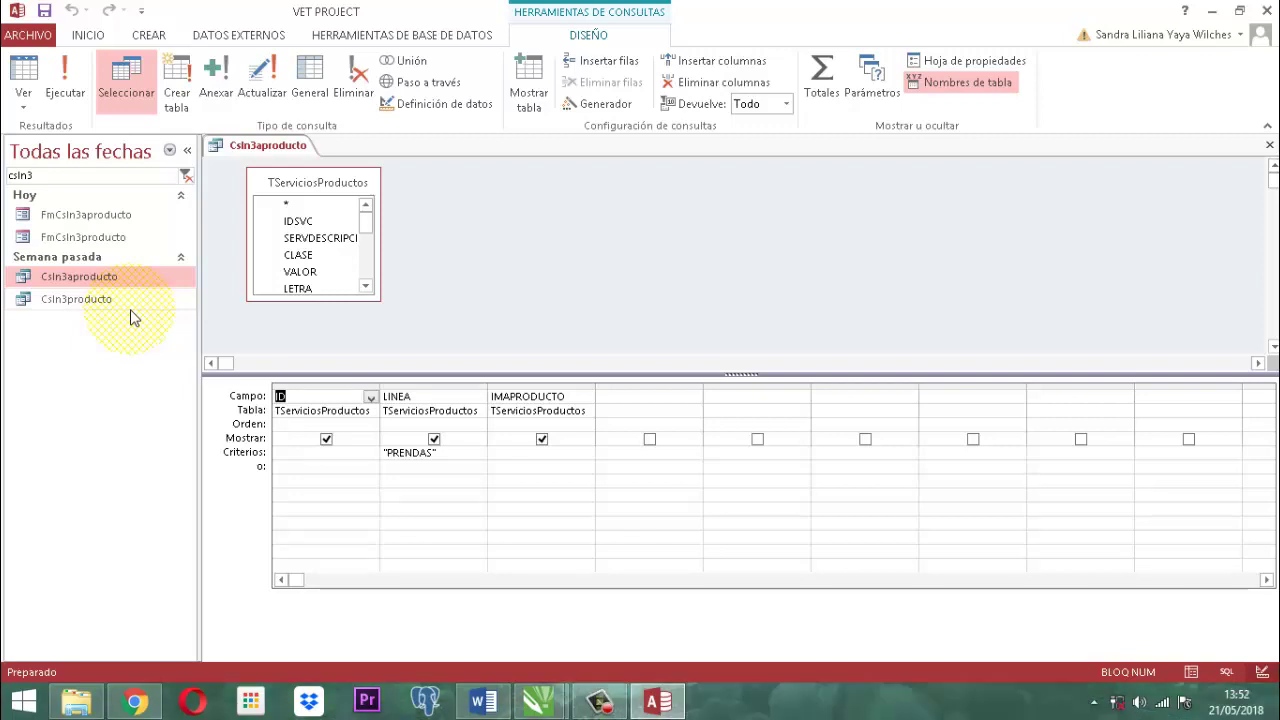
pyautogui.click(289, 454)
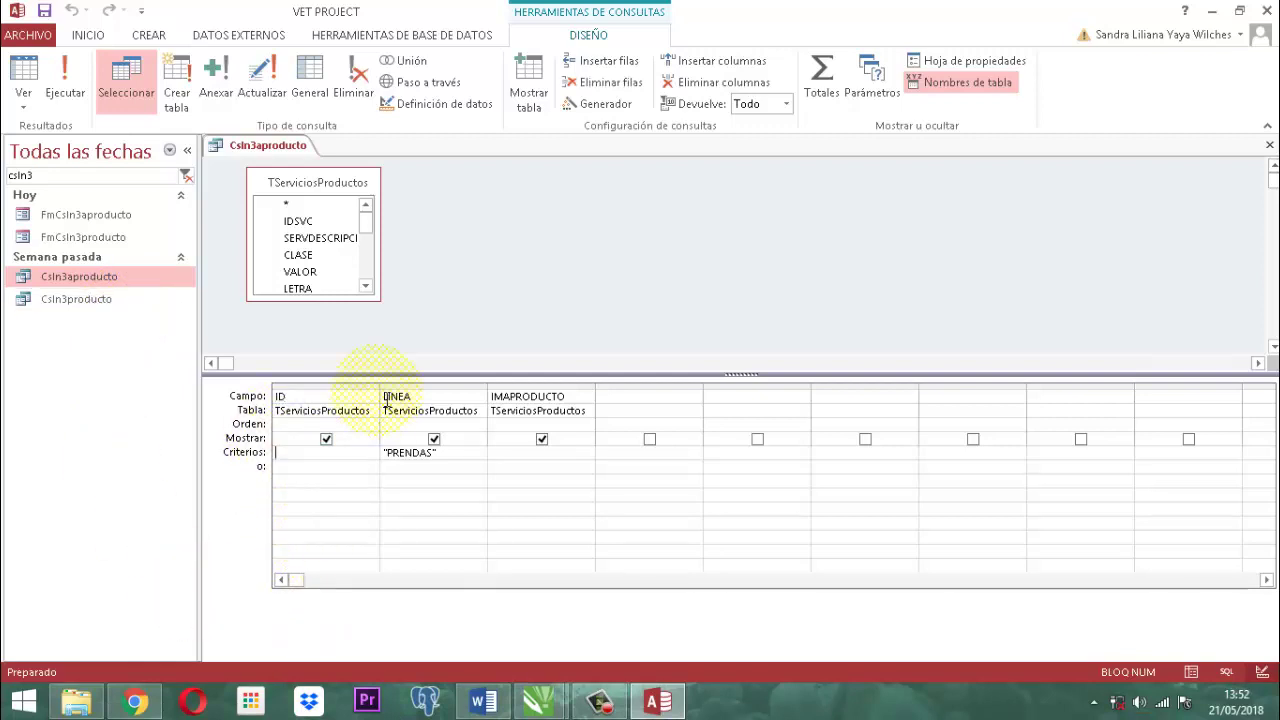
pyautogui.moveTo(379, 386); pyautogui.dragTo(674, 358)
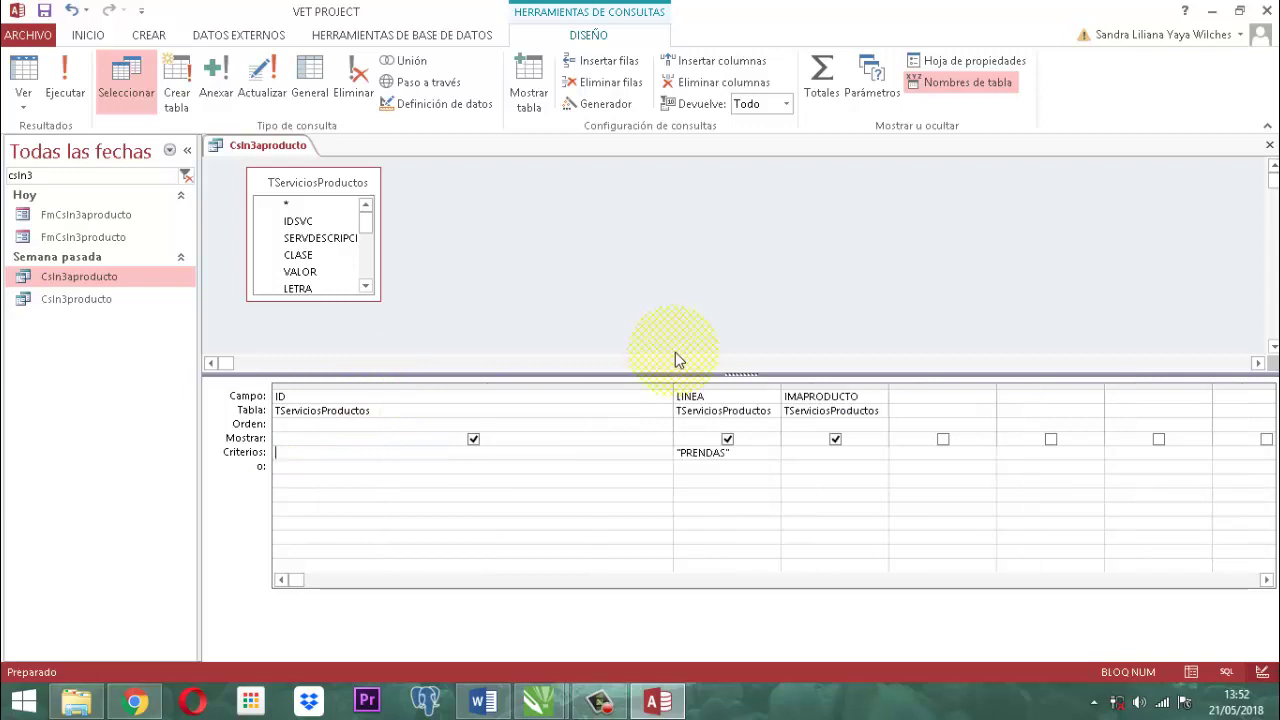
# Set the ID field's criterion to =[Formularios]![FmCsln3producto]![ID].
pyautogui.write('=')
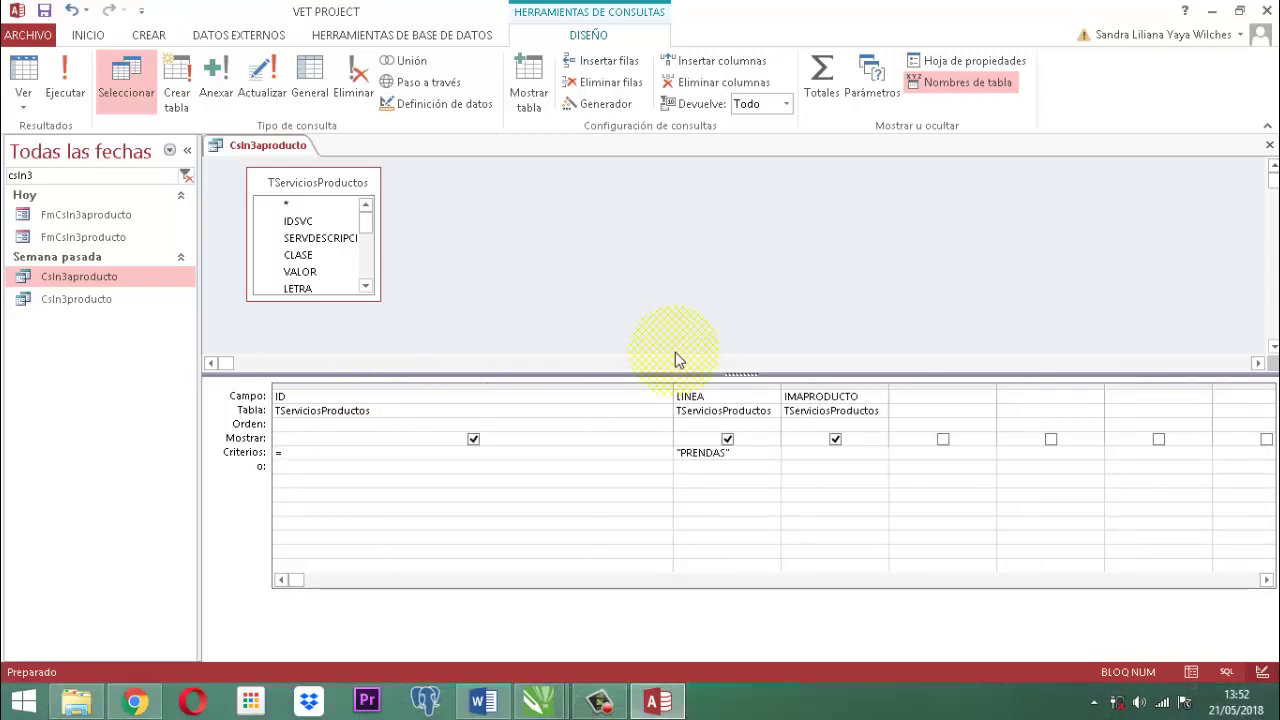
pyautogui.write('[F')
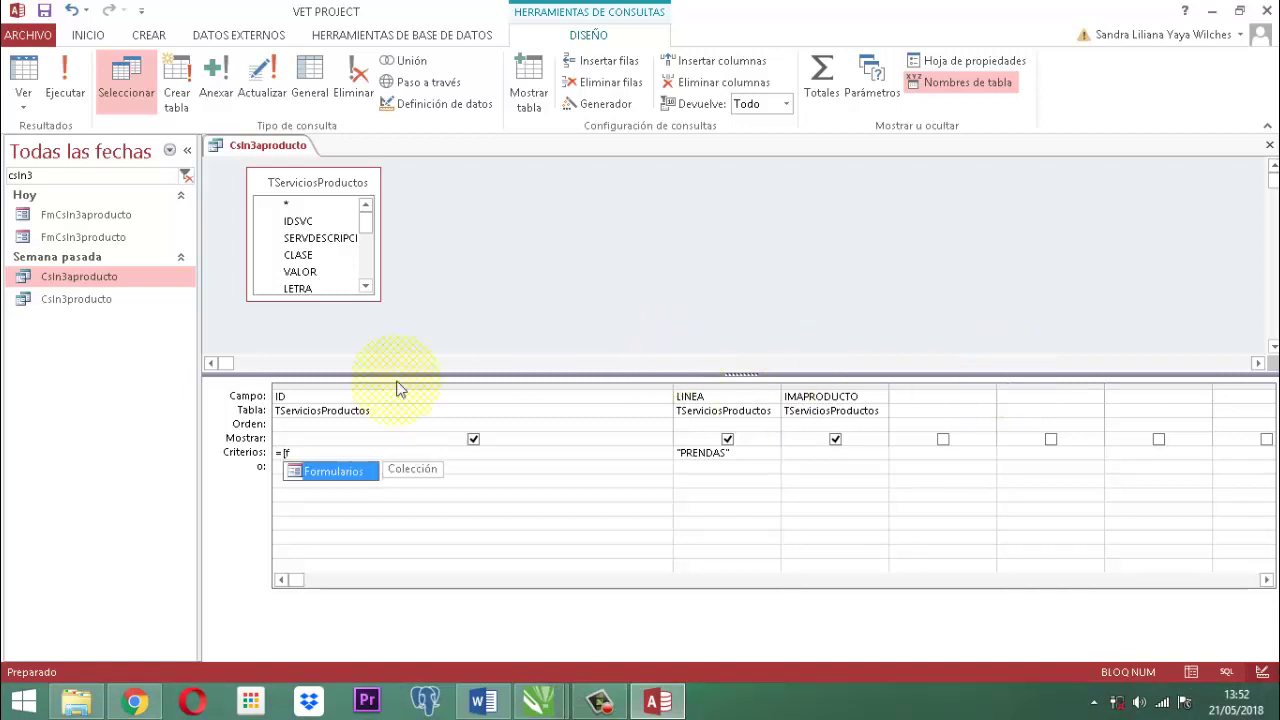
pyautogui.click(318, 472)
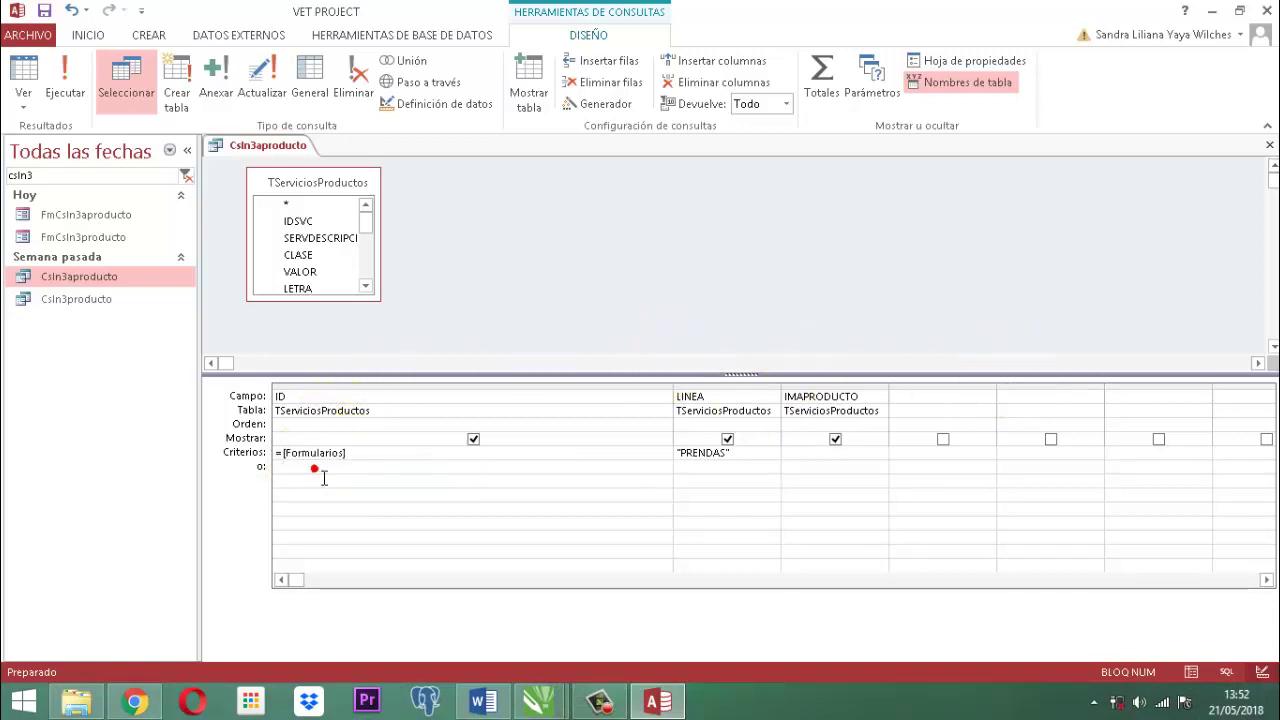
pyautogui.write('!')
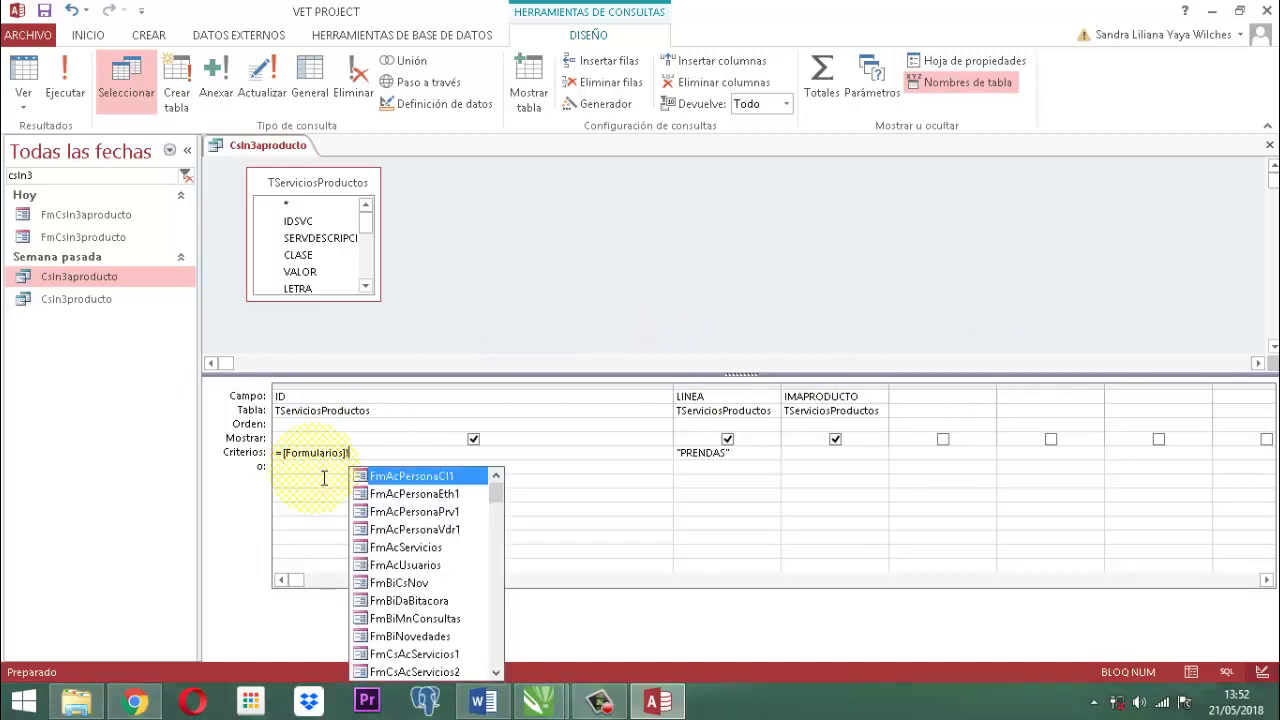
pyautogui.write('fmcs')
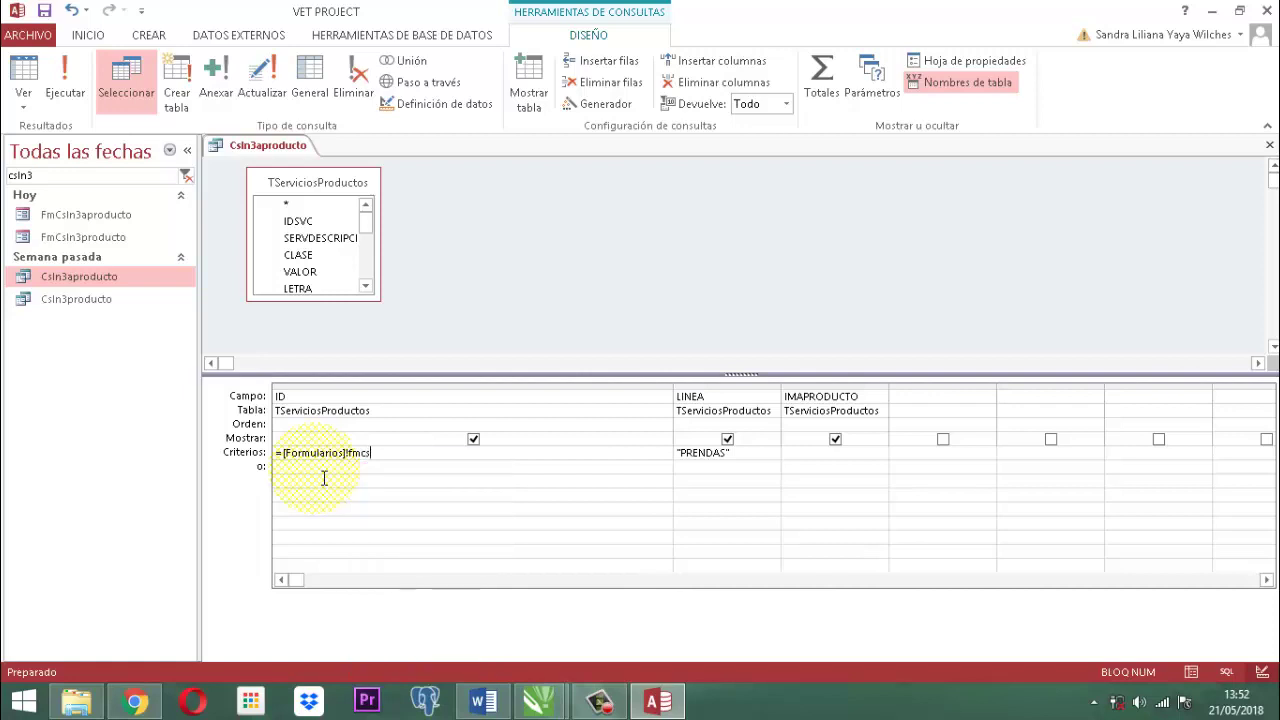
pyautogui.write('ln3')
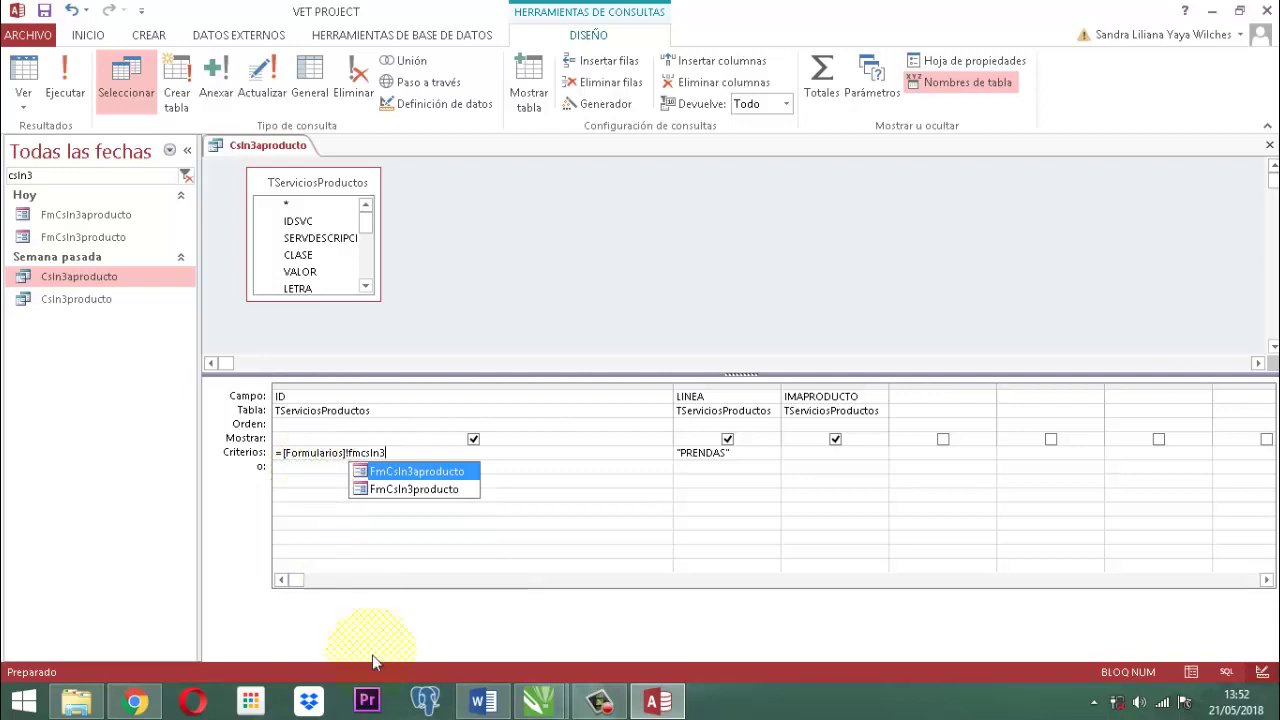
pyautogui.doubleClick(414, 489)
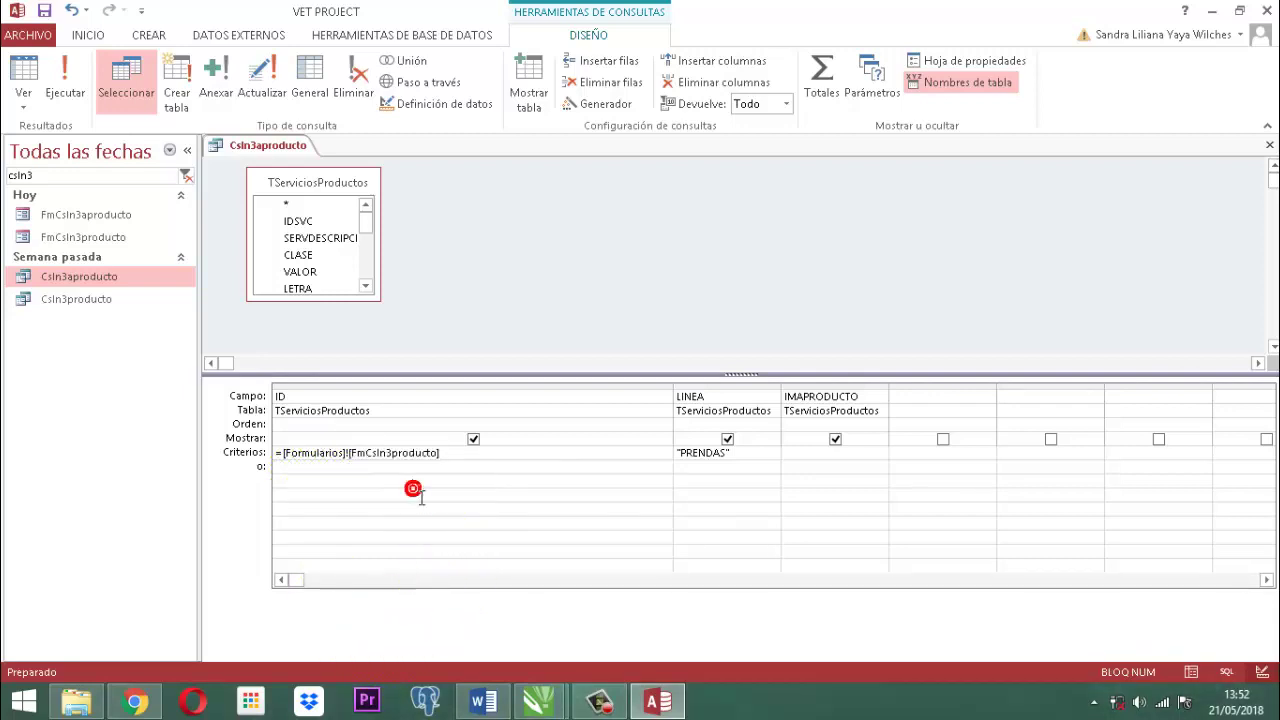
pyautogui.write('!')
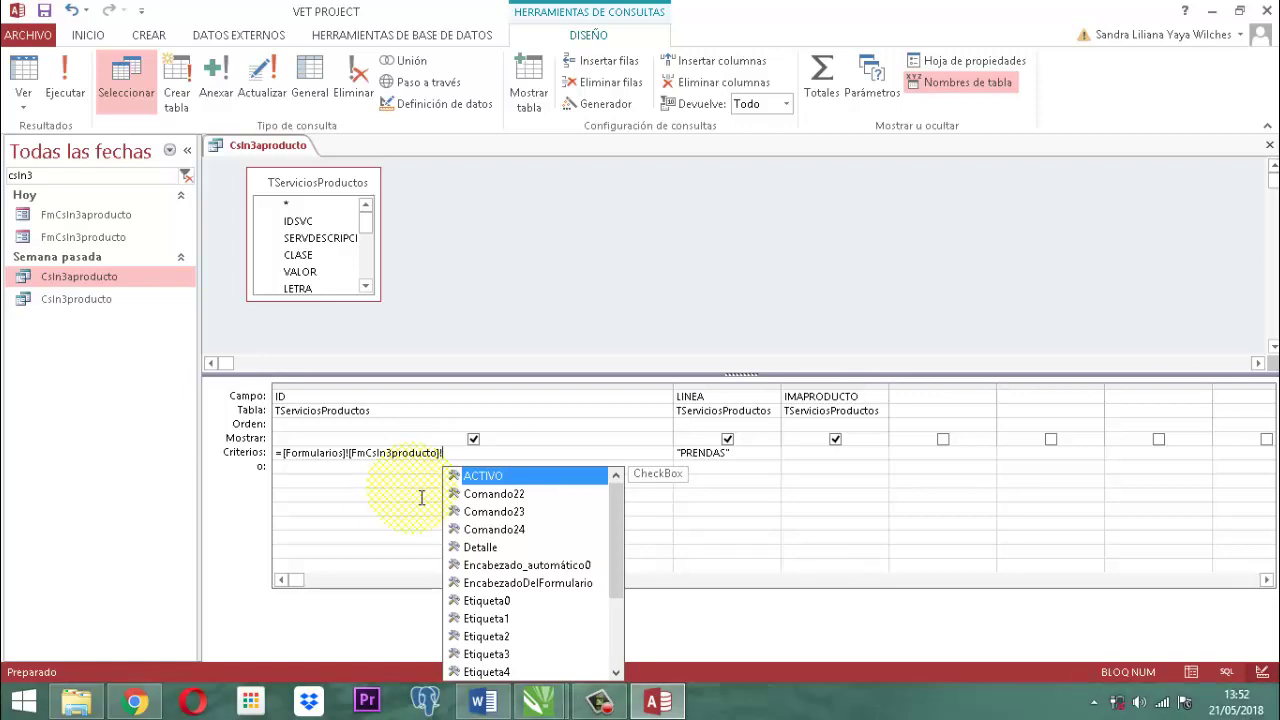
pyautogui.write('lod')
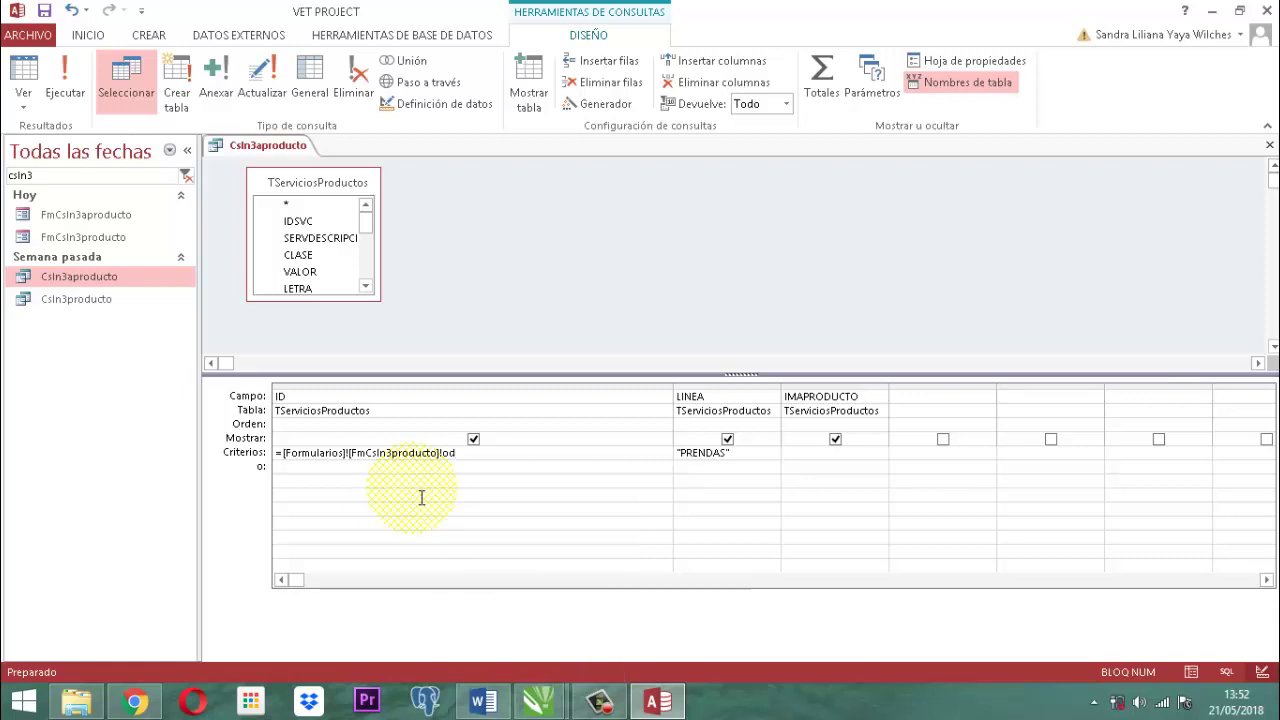
pyautogui.press('BackSpace')
pyautogui.press('BackSpace')
pyautogui.press('BackSpace')
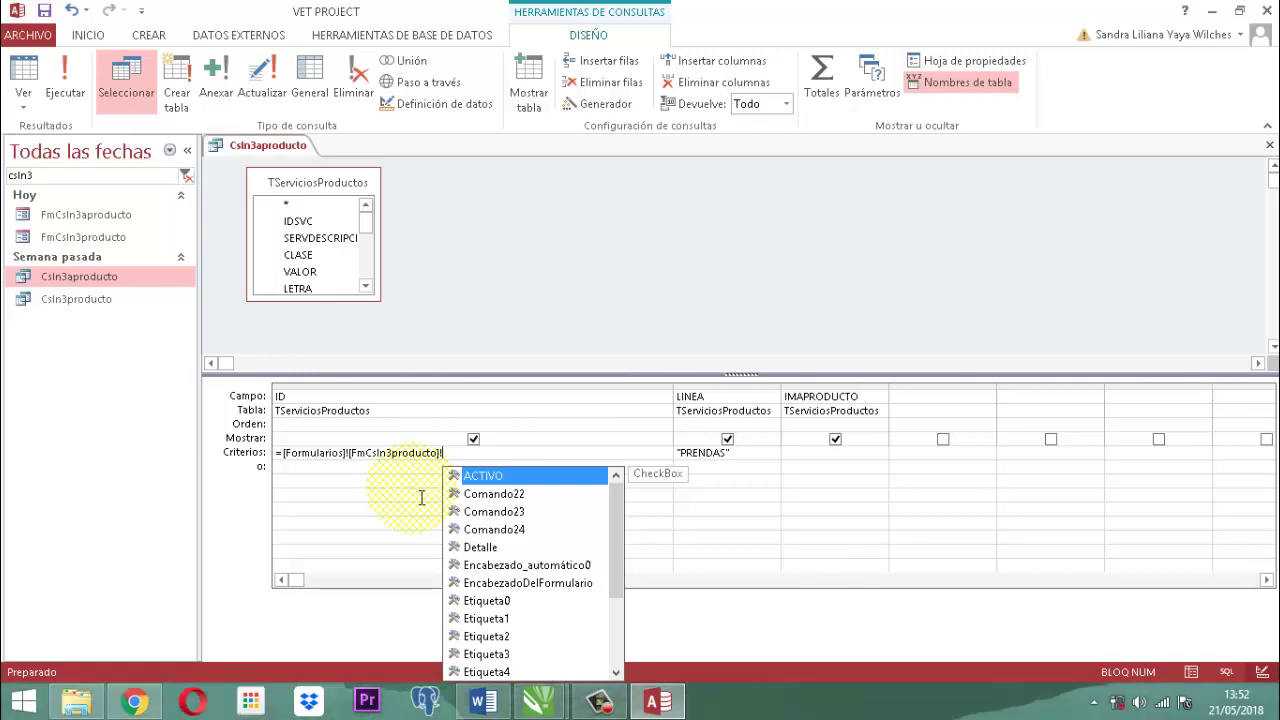
pyautogui.write('i')
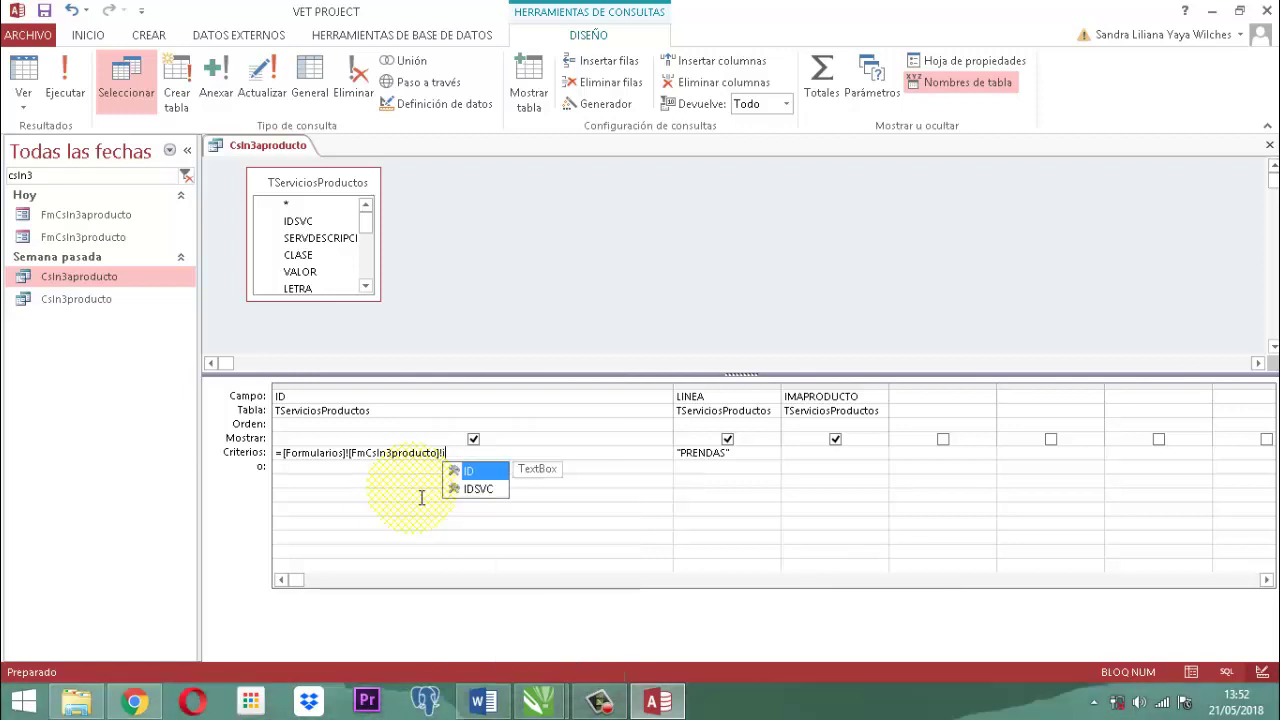
pyautogui.doubleClick(470, 470)
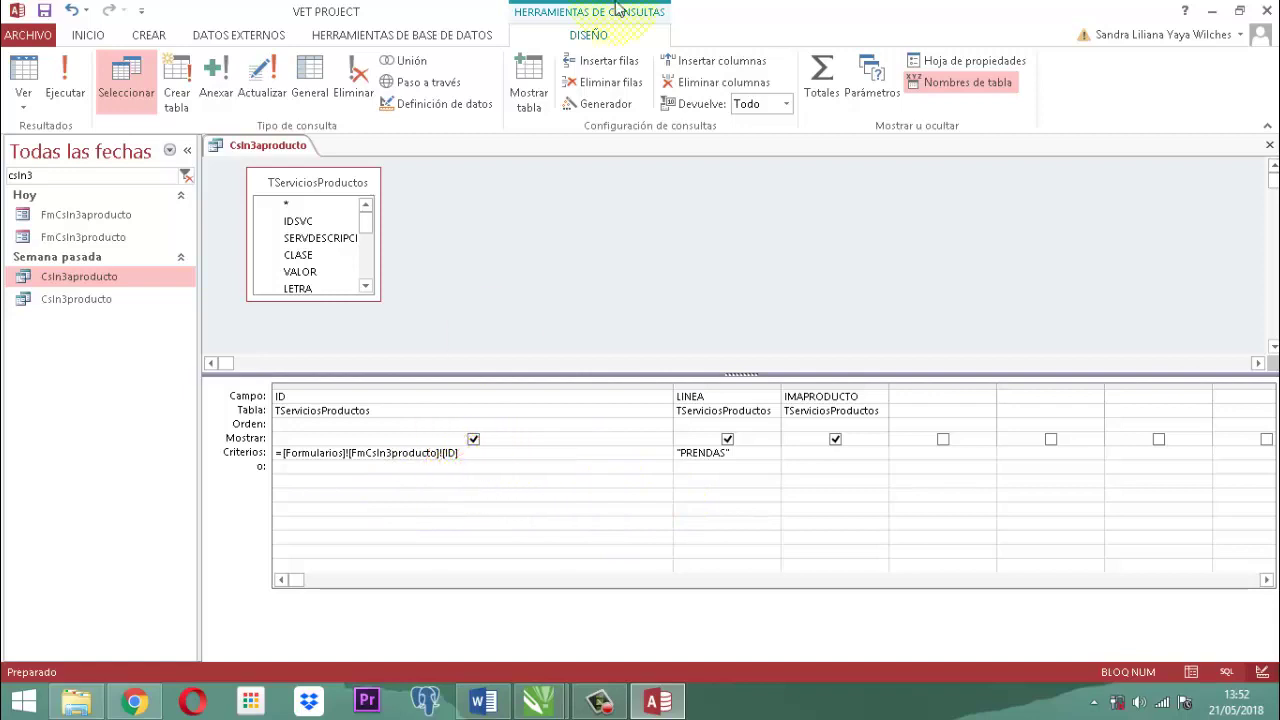
# Save and close the Csln3aproducto query.
pyautogui.rightClick(255, 150)
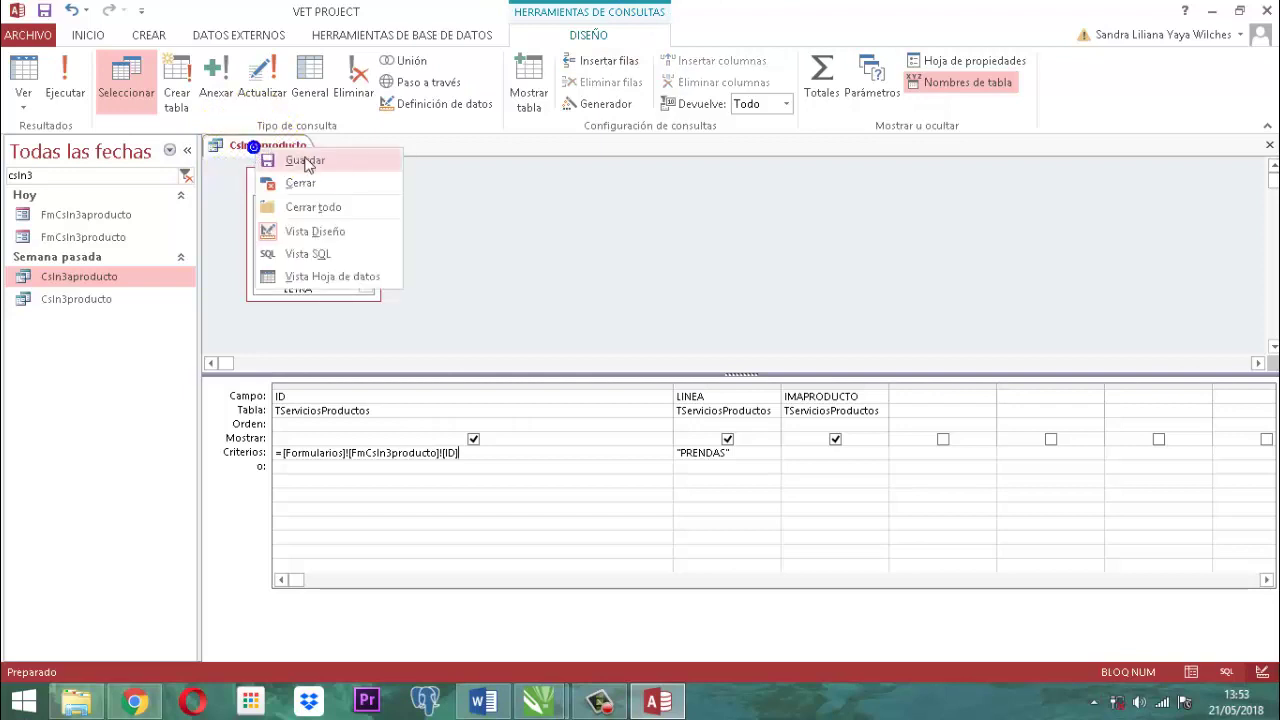
pyautogui.press('Escape')
pyautogui.rightClick(292, 152)
pyautogui.click(331, 184)
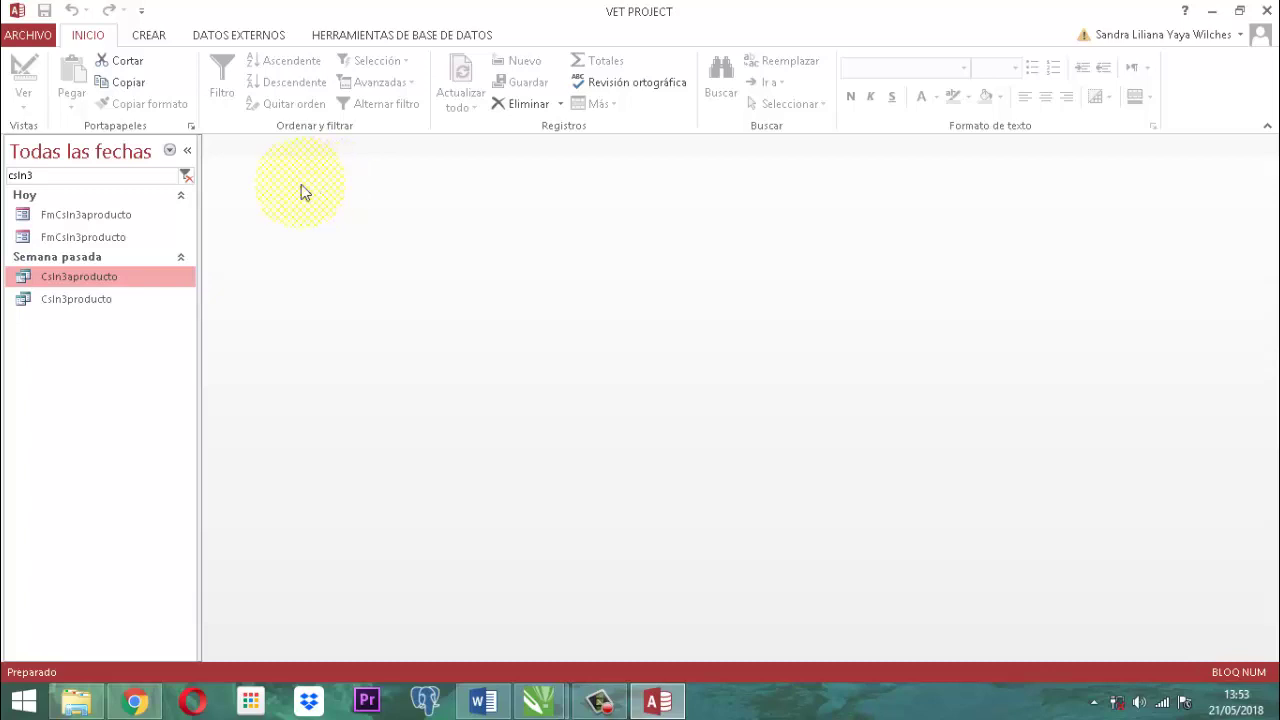
# Open the FmCsln3producto form in design view.
pyautogui.click(84, 237)
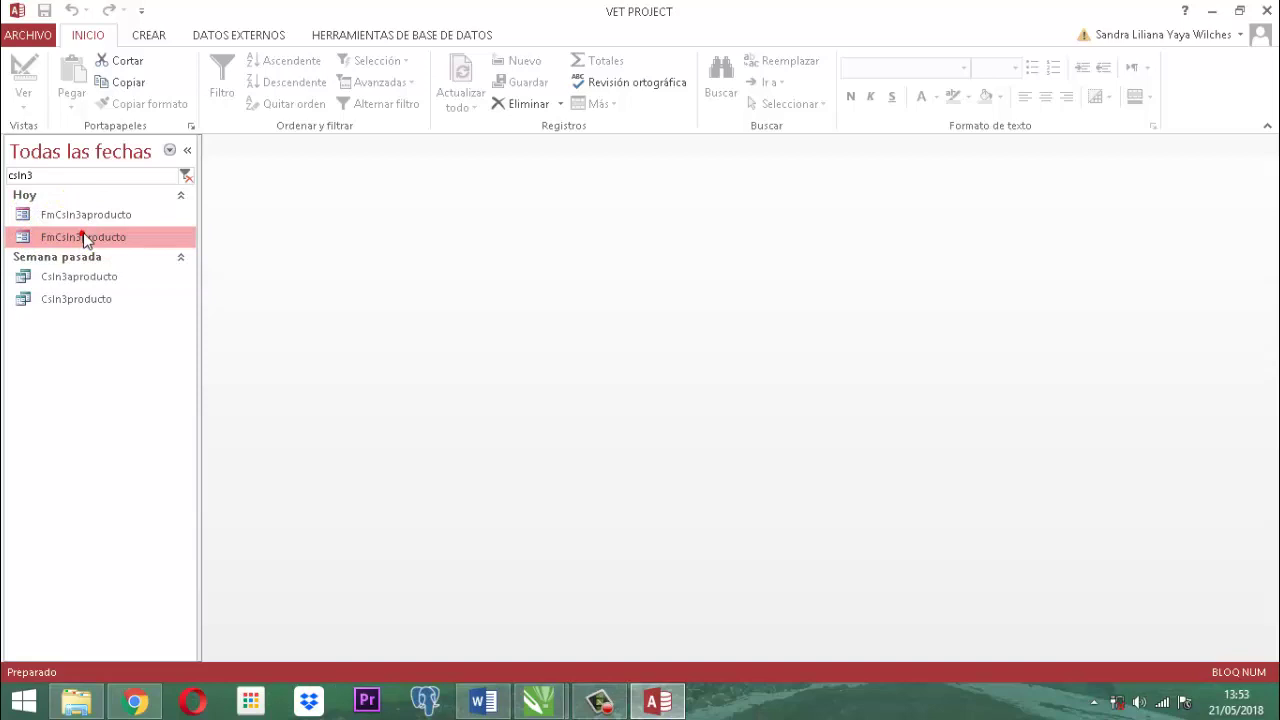
pyautogui.rightClick(84, 237)
pyautogui.click(143, 291)
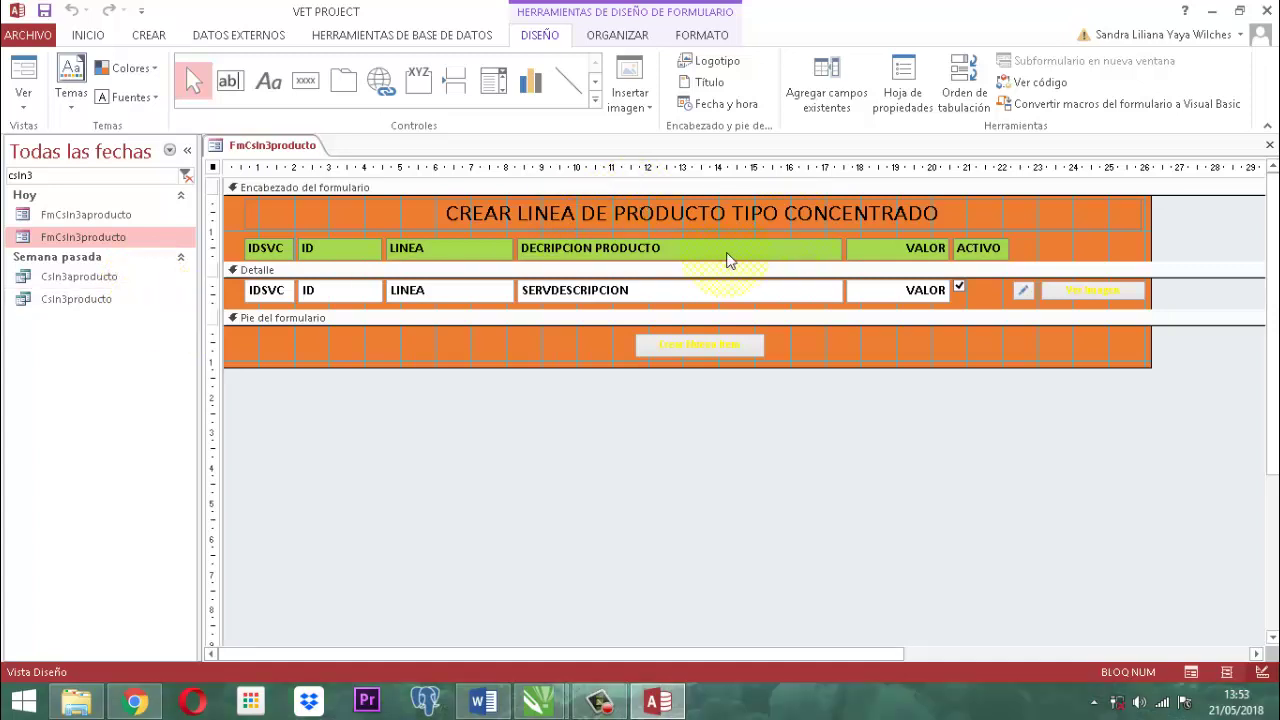
# Replace CONCENTRADO with PRENDAS in the form's header title so it reads CREAR LINEA DE PRODUCTO TIPO PRENDAS.
pyautogui.click(840, 222)
pyautogui.click(857, 216)
pyautogui.doubleClick(864, 220)
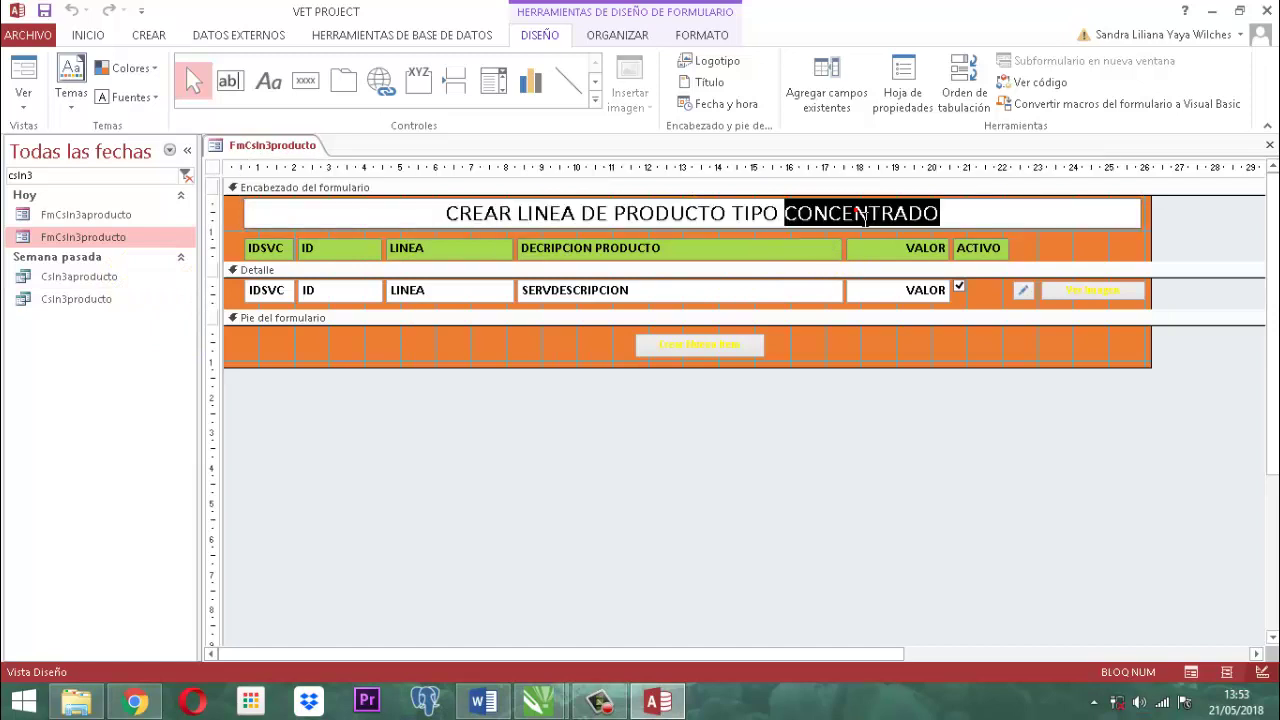
pyautogui.press('capslock')
pyautogui.write('PREN')
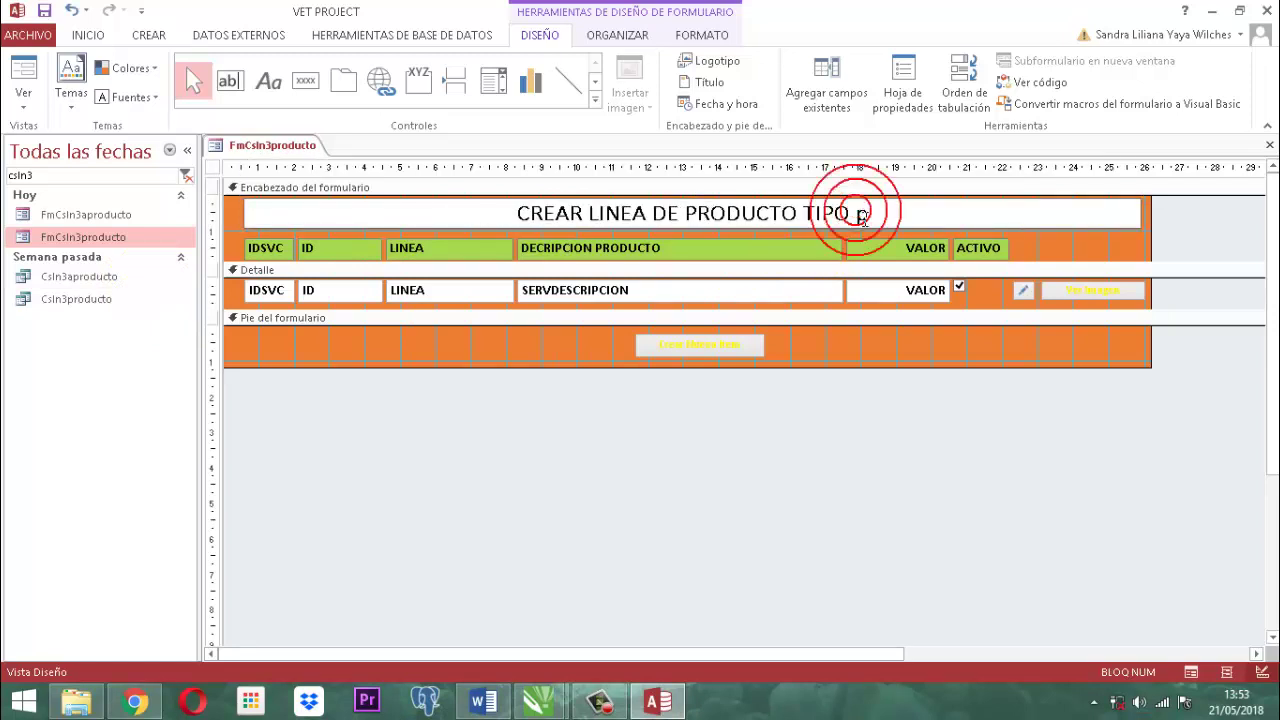
pyautogui.write('DAS')
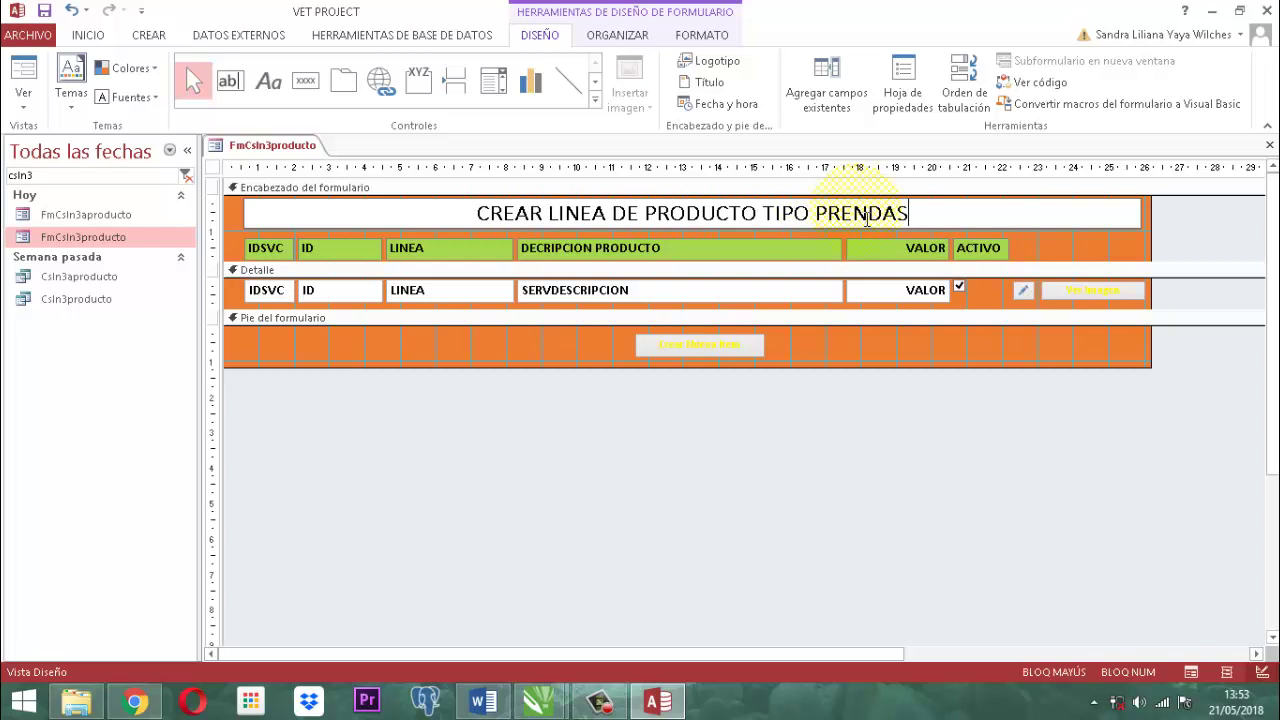
# Give the Ver Imagen and Crear Nuevo Item buttons a dark brown background (Énfasis 2, Más oscuro 50%) and yellow text.
pyautogui.click(1099, 300)
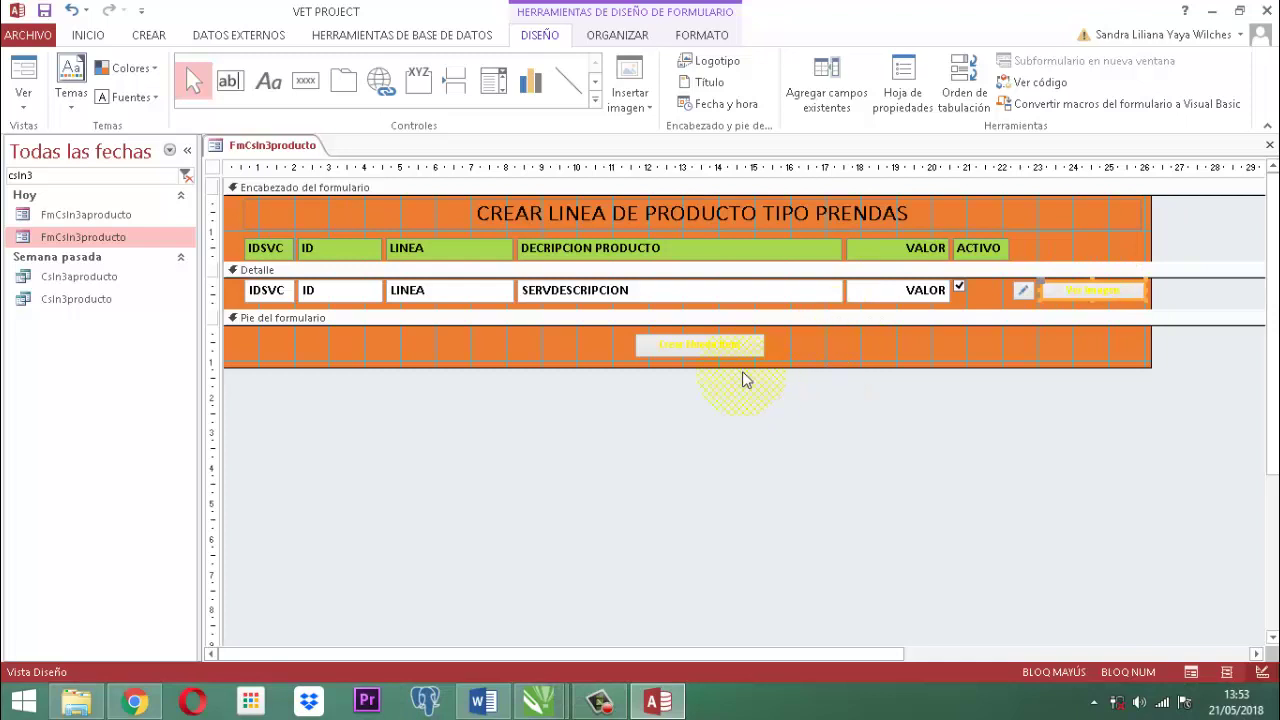
pyautogui.click(716, 350)
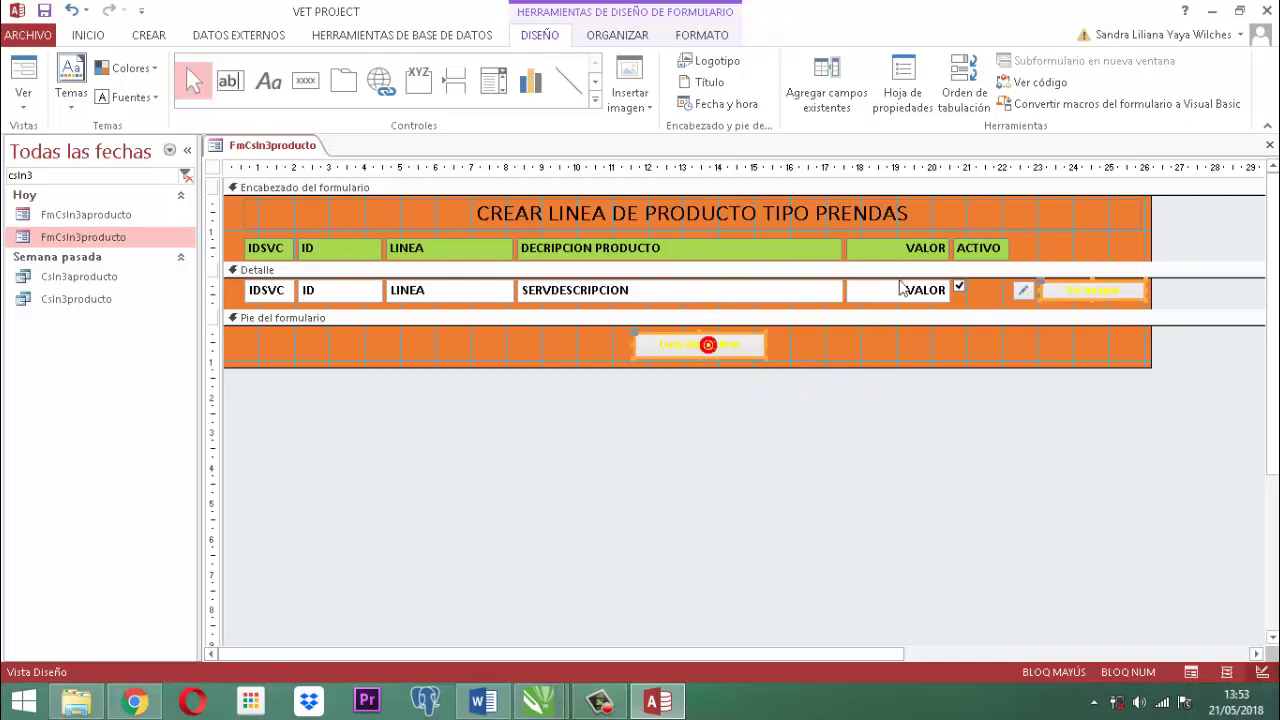
pyautogui.click(688, 38)
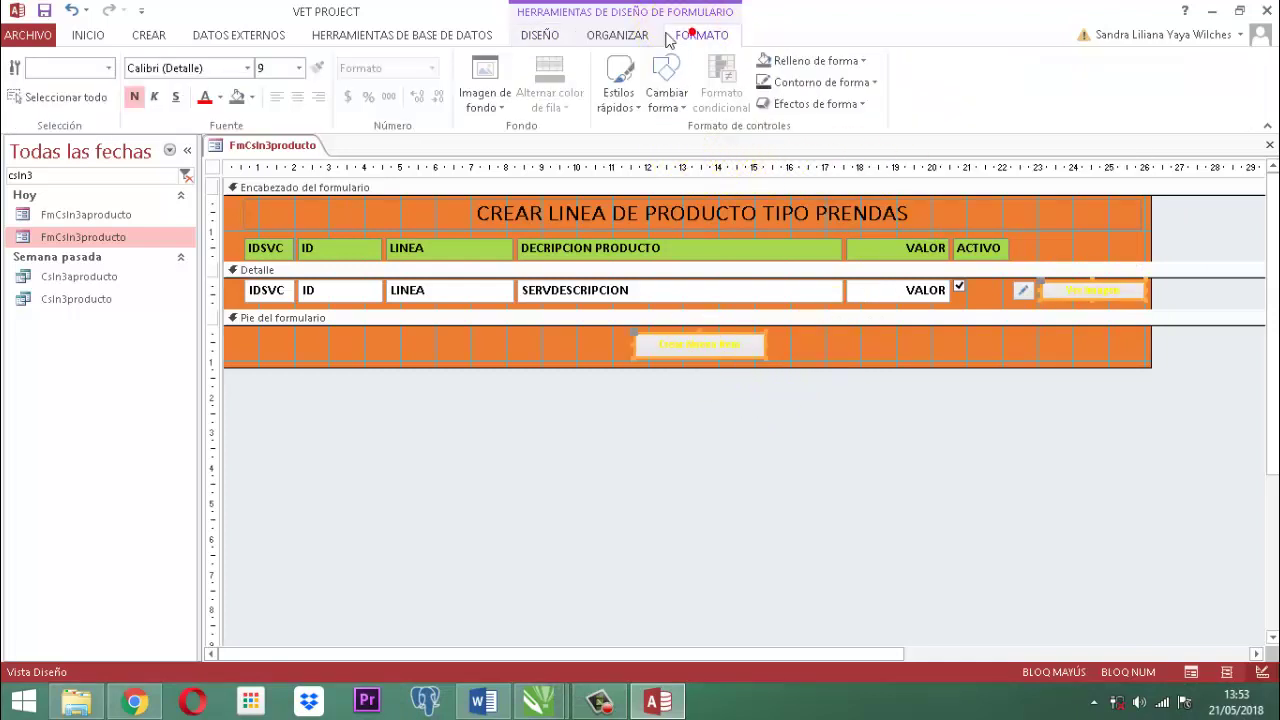
pyautogui.click(255, 97)
pyautogui.click(316, 226)
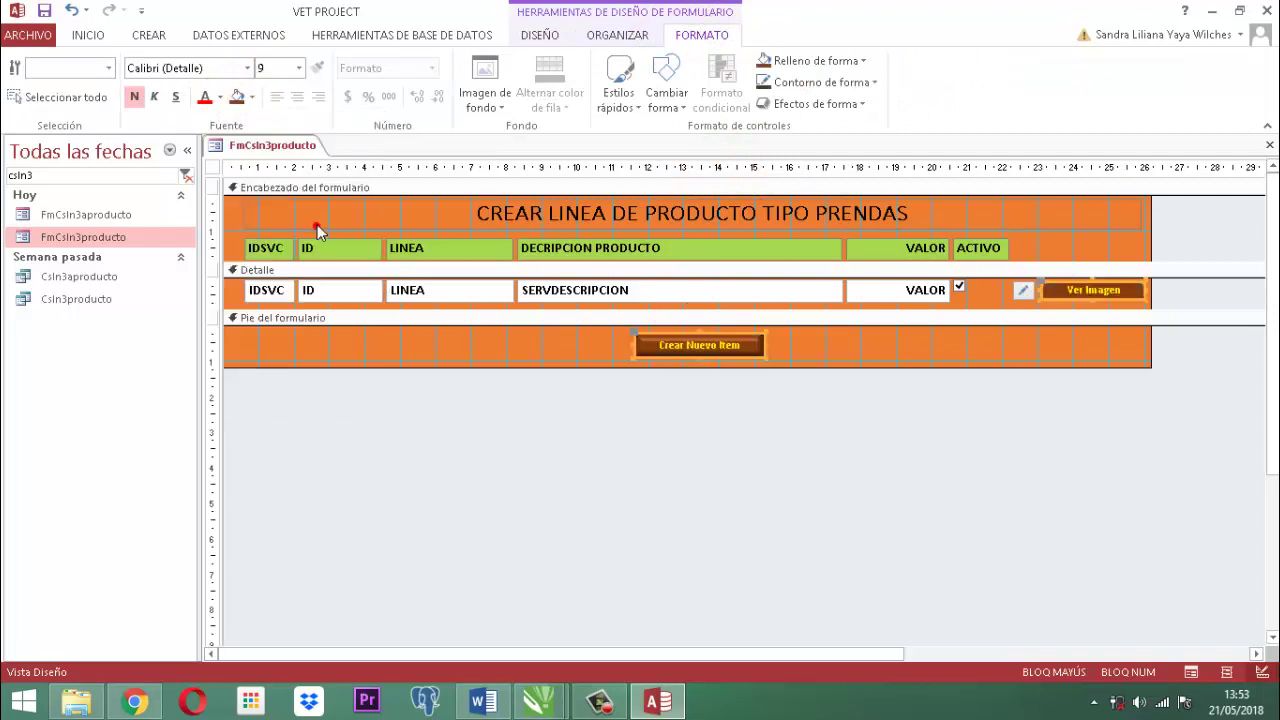
pyautogui.click(220, 97)
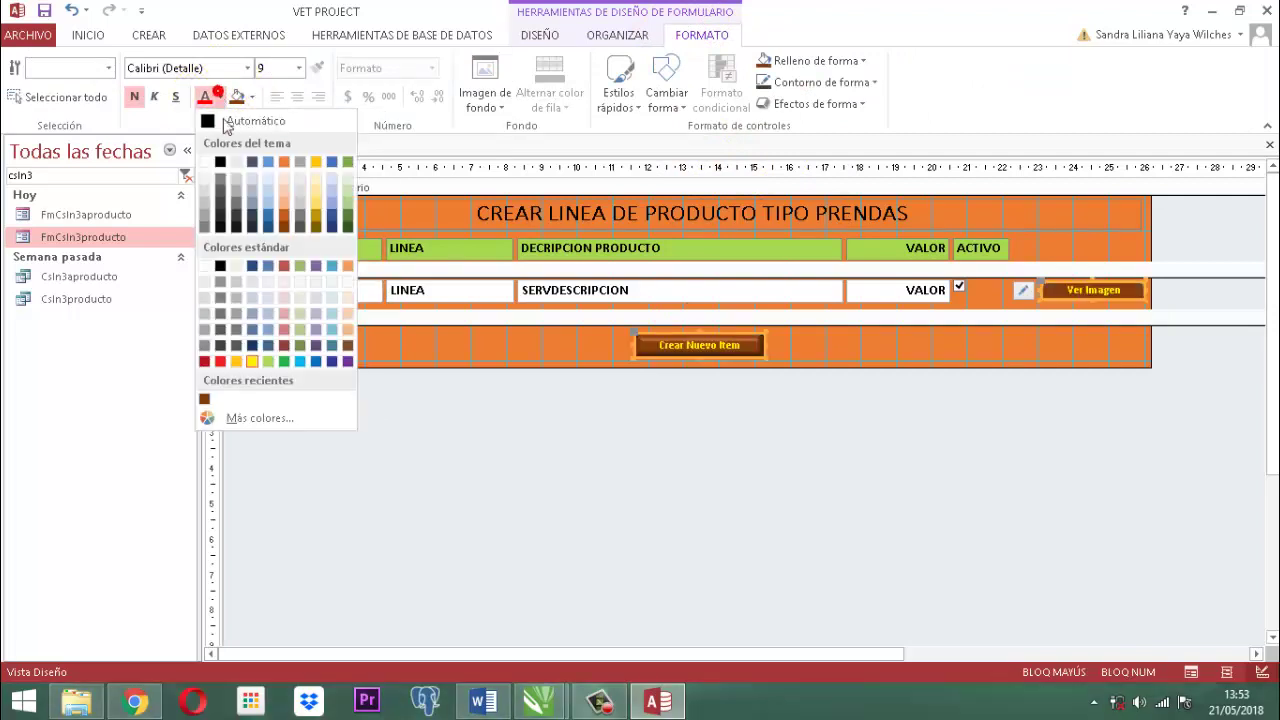
pyautogui.click(252, 362)
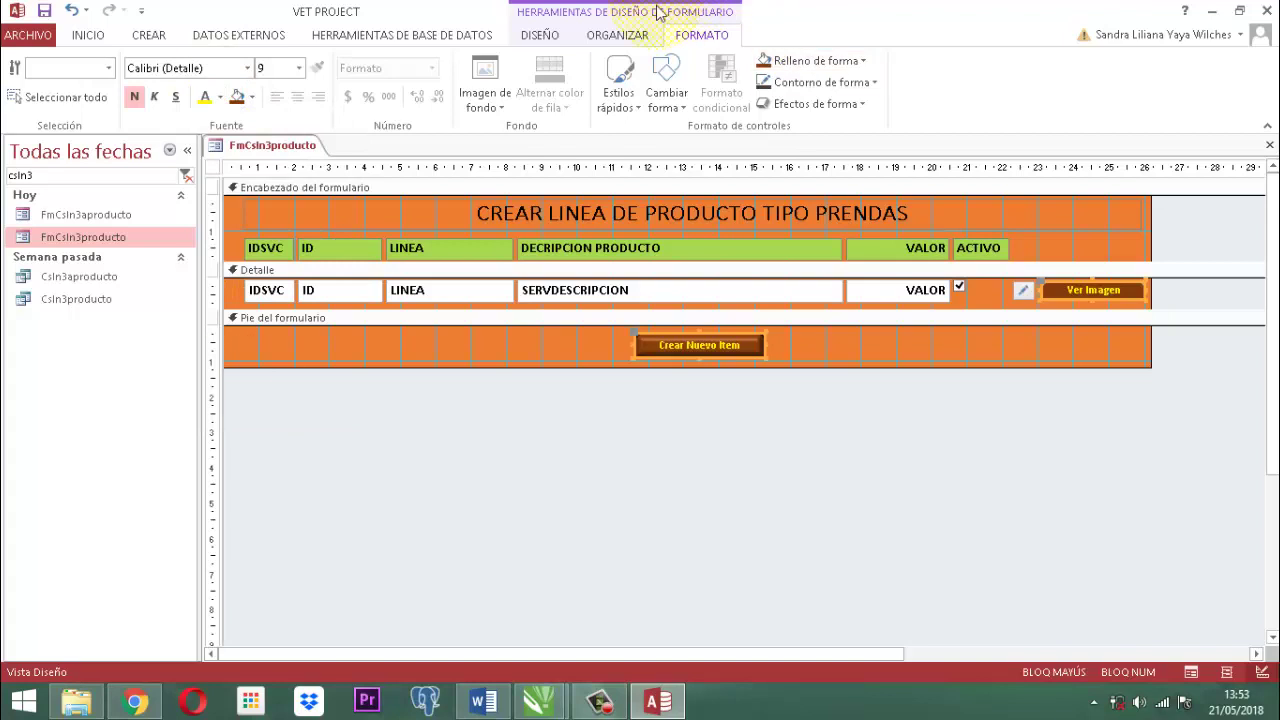
# Set the mouse-over color of both selected buttons to Énfasis 6, Más oscuro 50%, and close their properties.
pyautogui.click(527, 38)
pyautogui.click(903, 85)
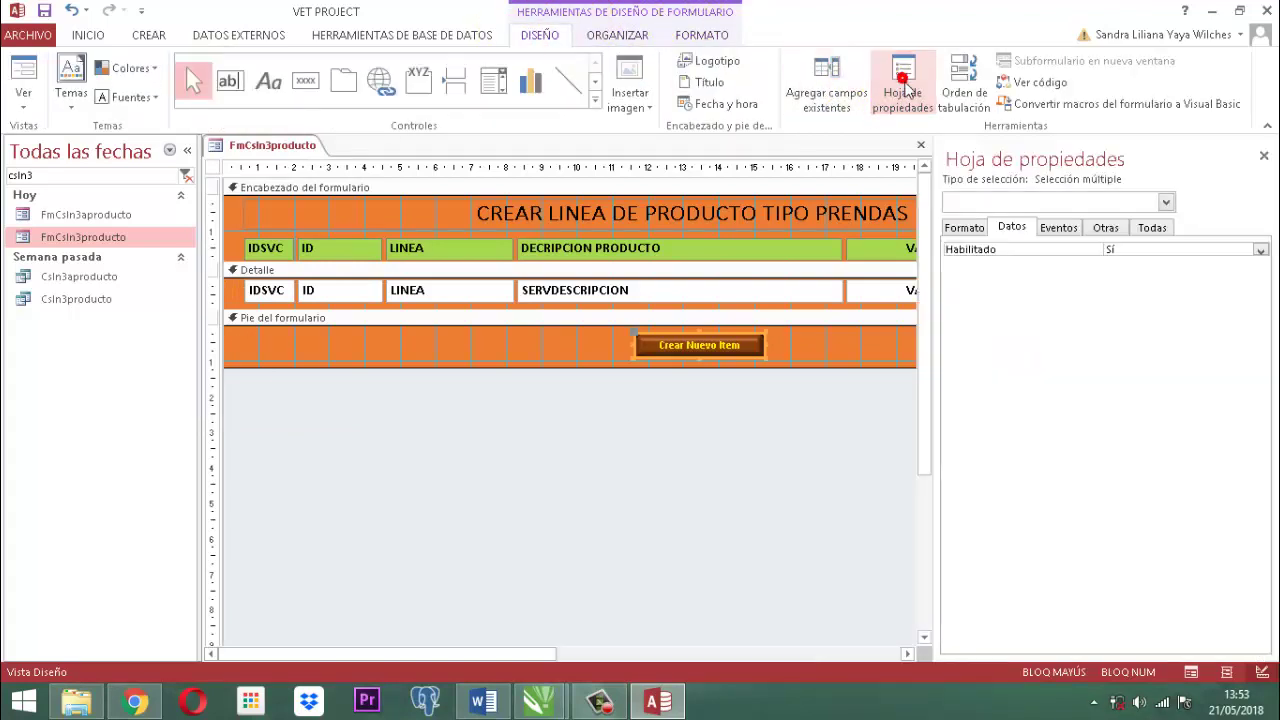
pyautogui.click(962, 228)
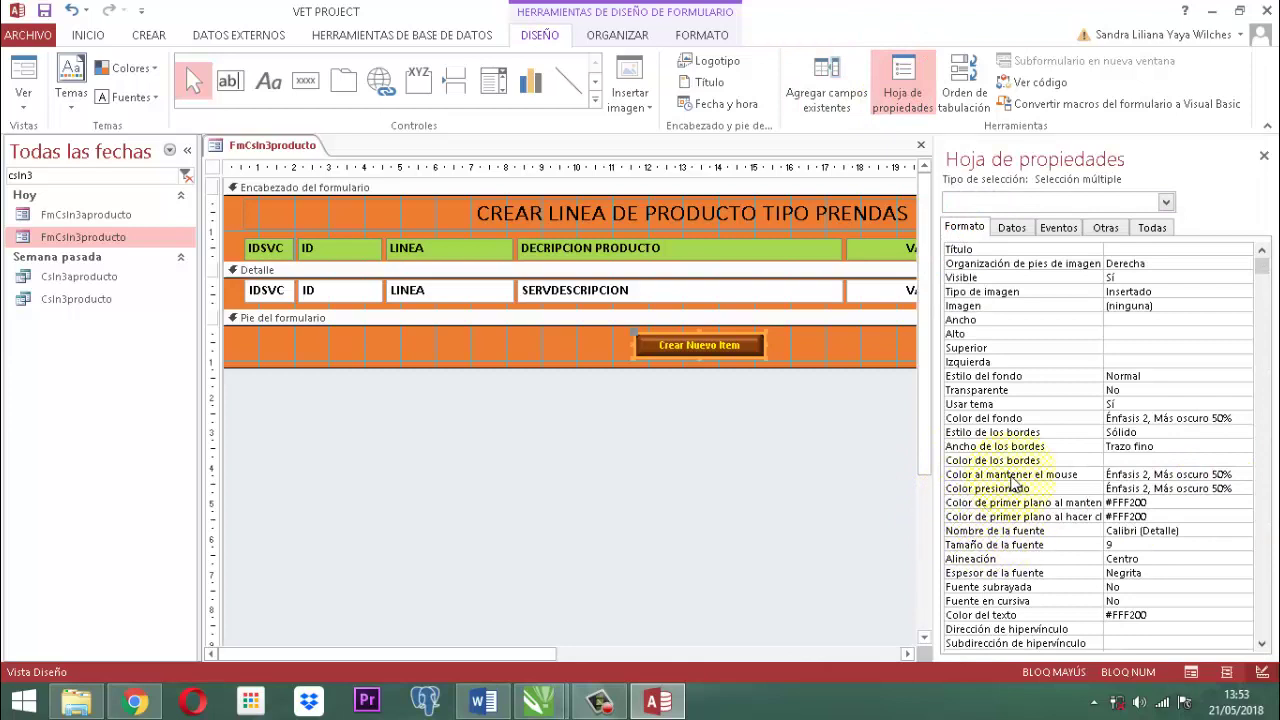
pyautogui.click(1232, 476)
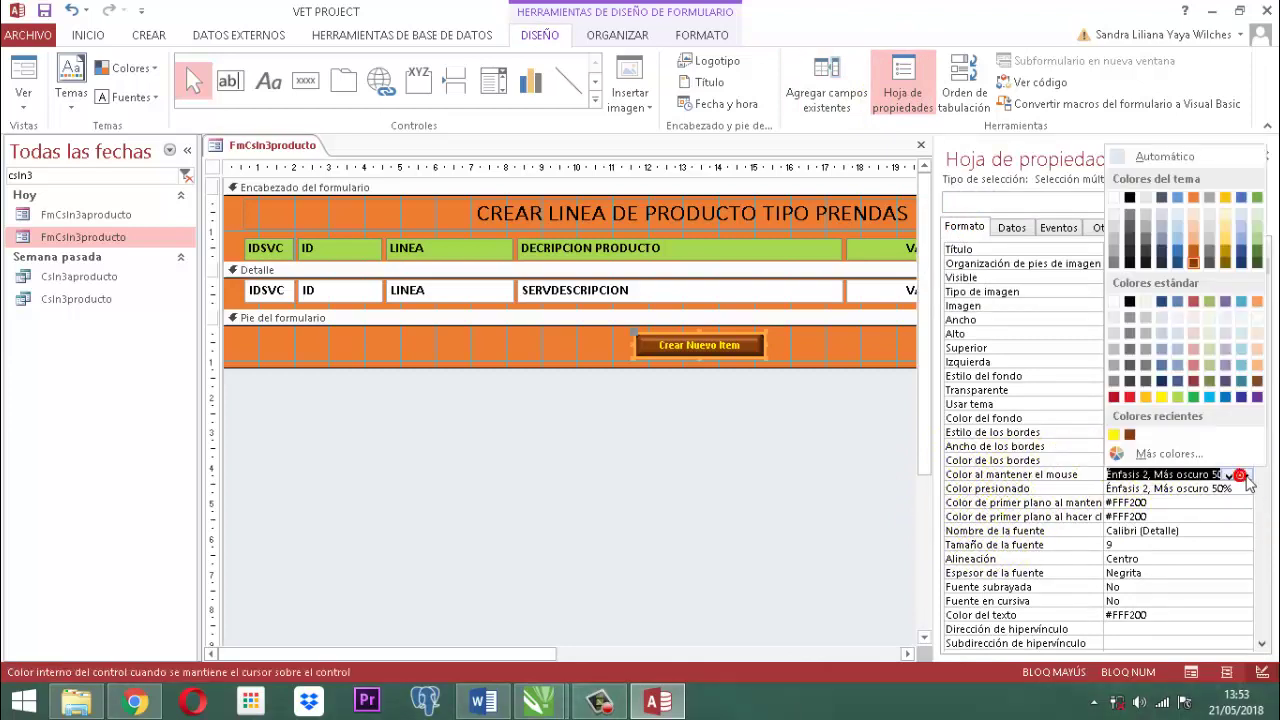
pyautogui.click(1257, 262)
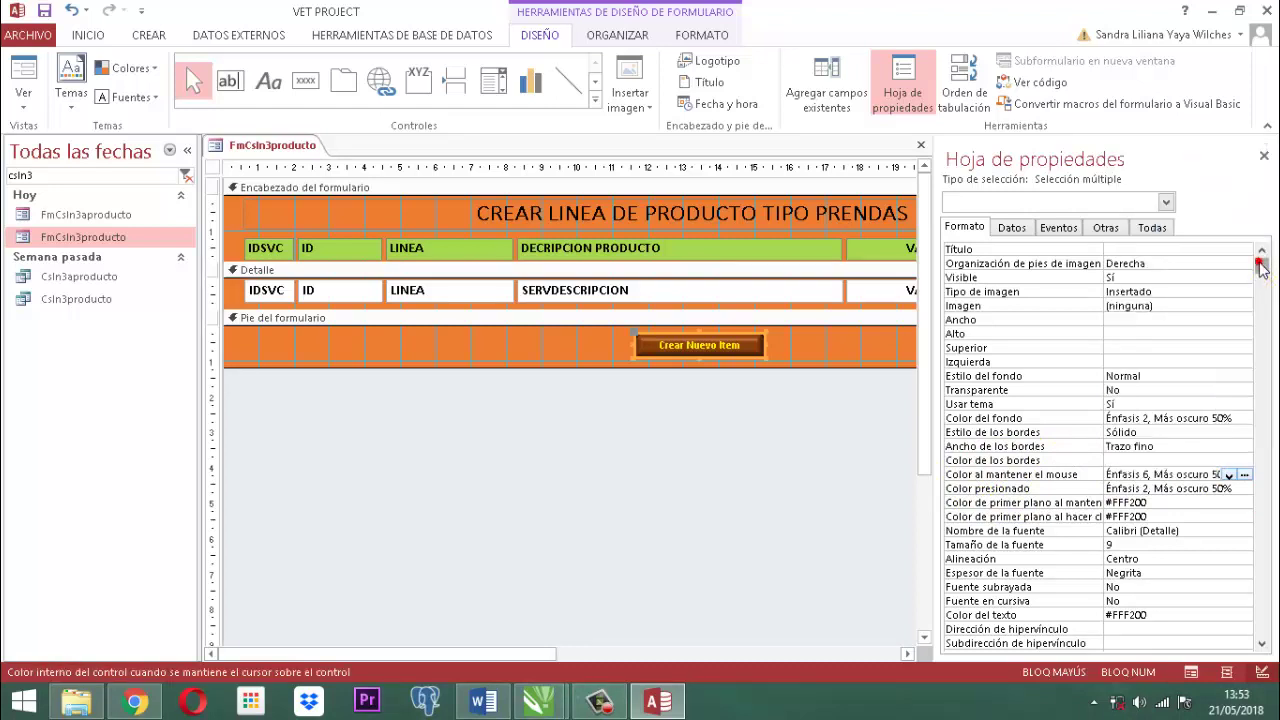
pyautogui.click(1264, 156)
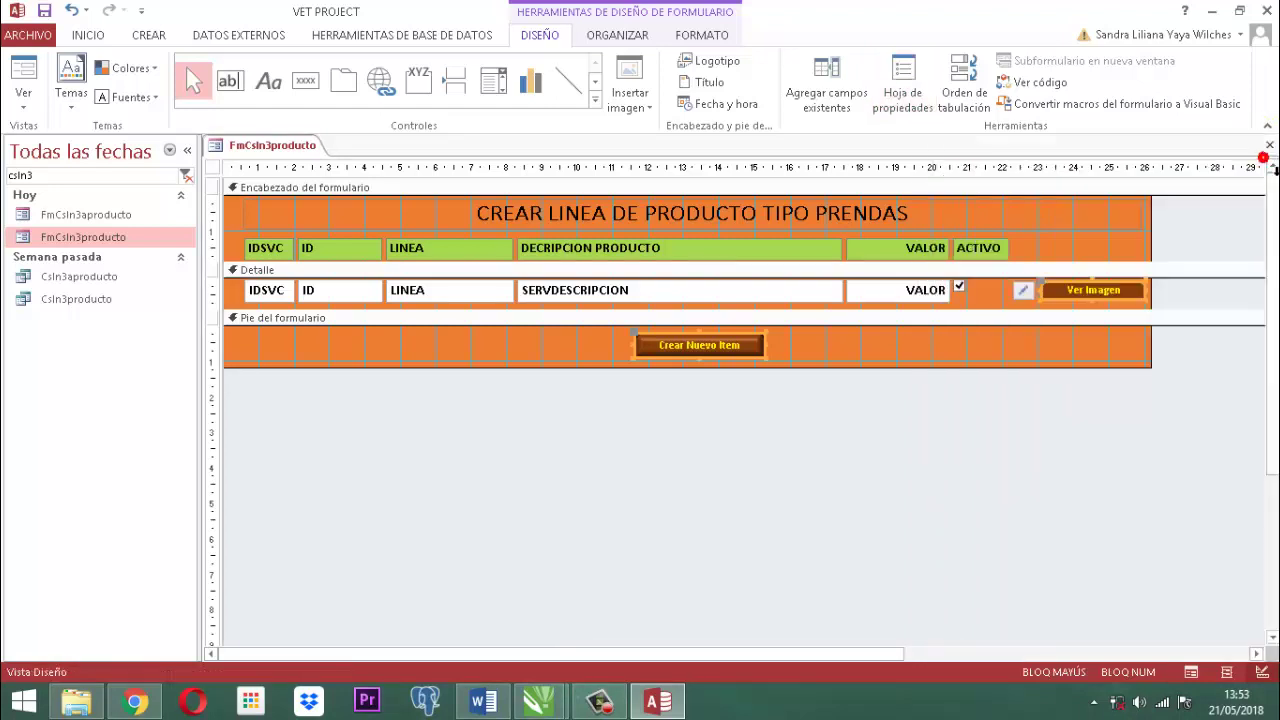
pyautogui.click(916, 439)
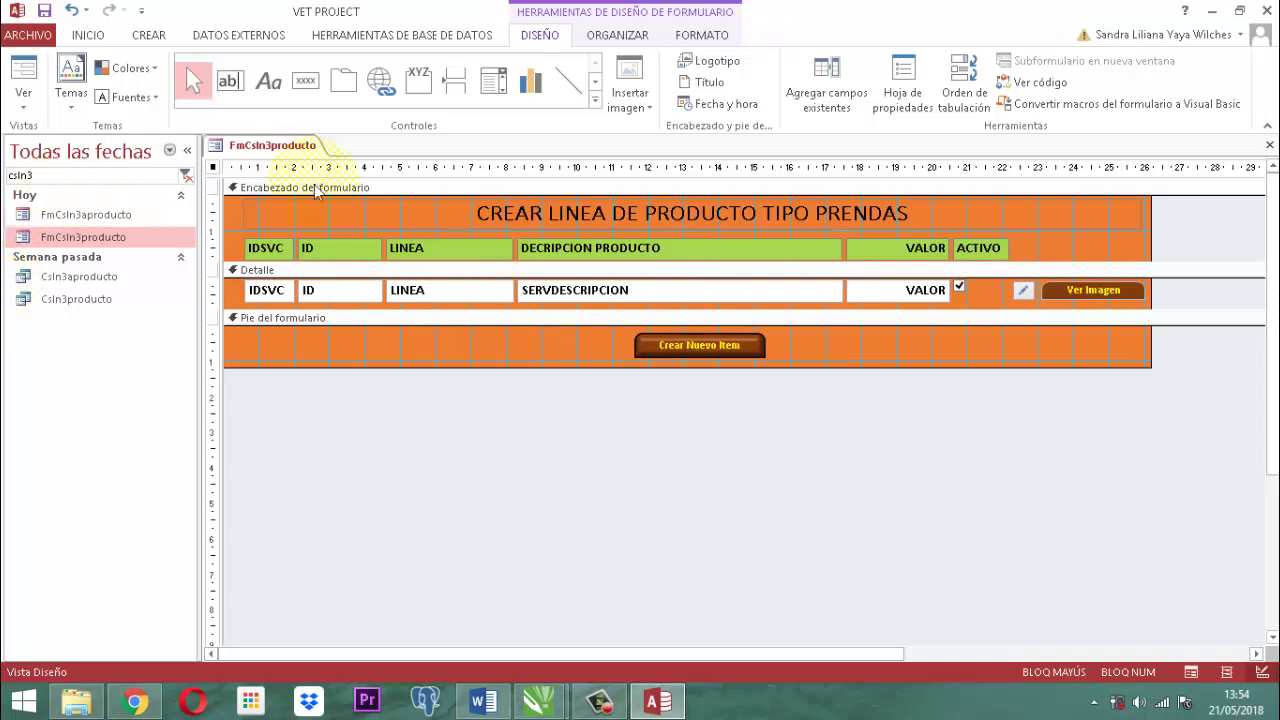
# Change the form's record source to Csln3producto and close the form's properties.
pyautogui.click(905, 76)
pyautogui.click(1012, 228)
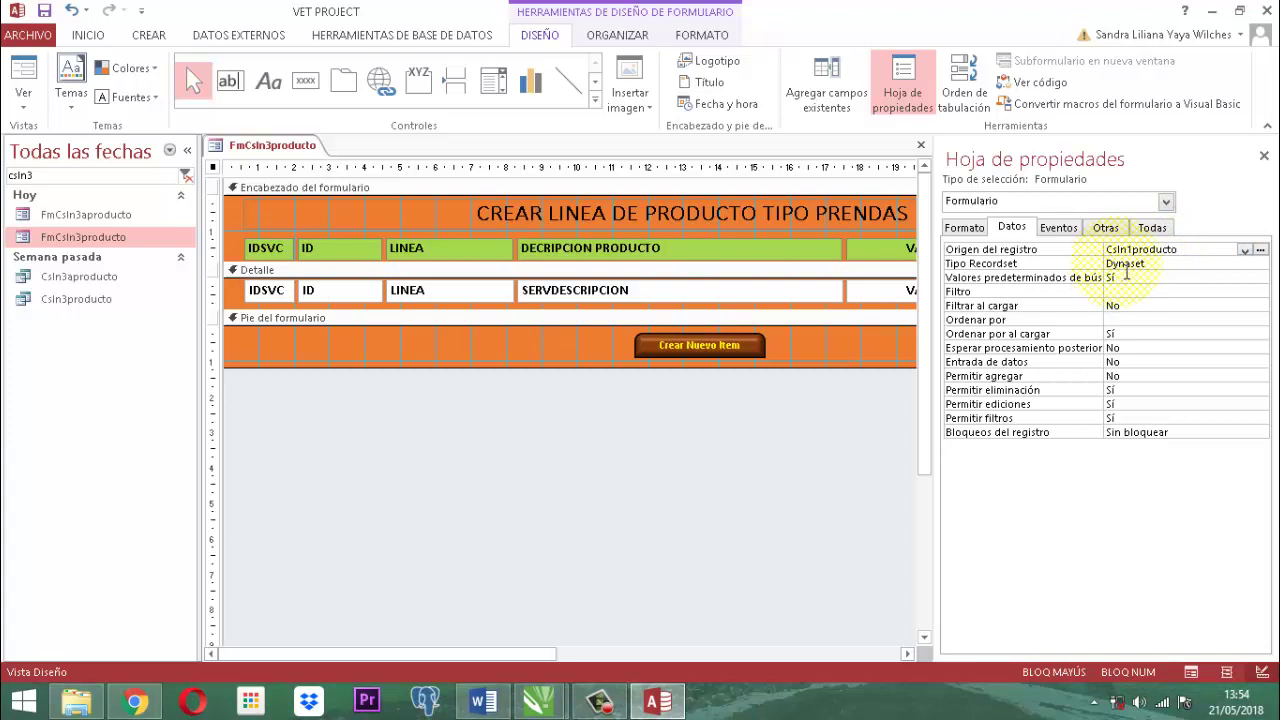
pyautogui.click(1200, 255)
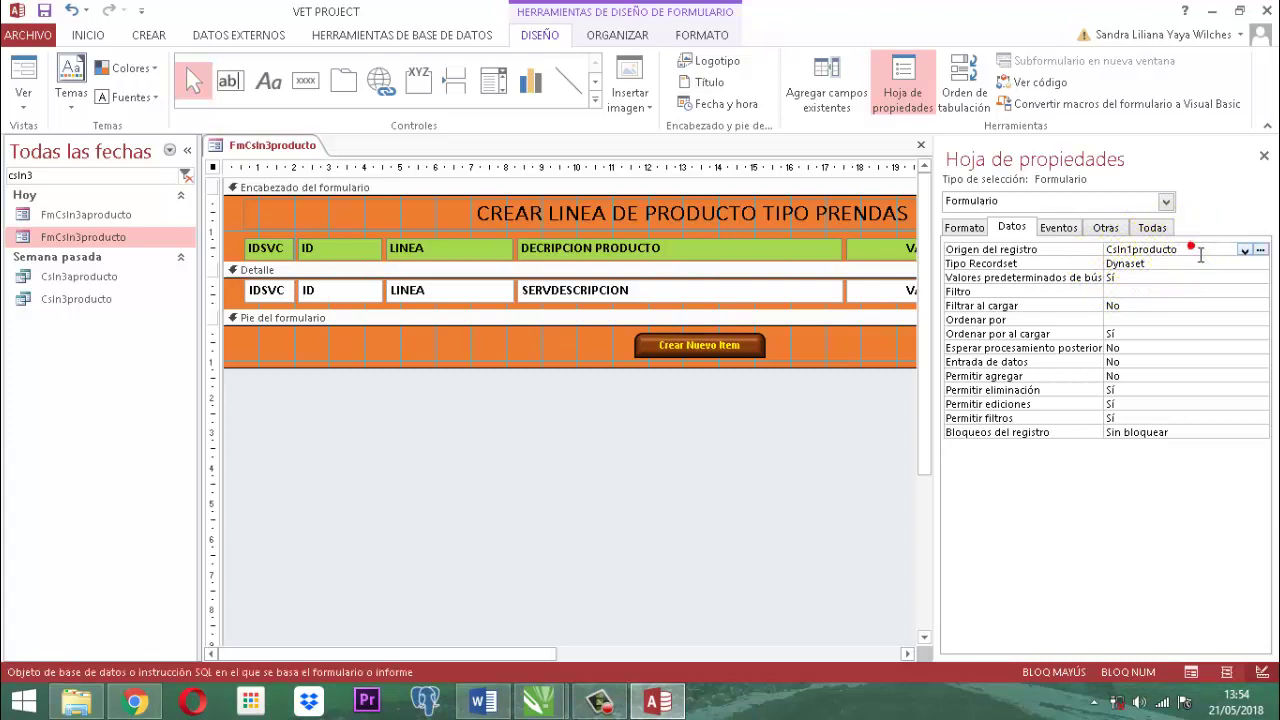
pyautogui.press('BackSpace')
pyautogui.press('BackSpace')
pyautogui.press('BackSpace')
pyautogui.press('BackSpace')
pyautogui.press('BackSpace')
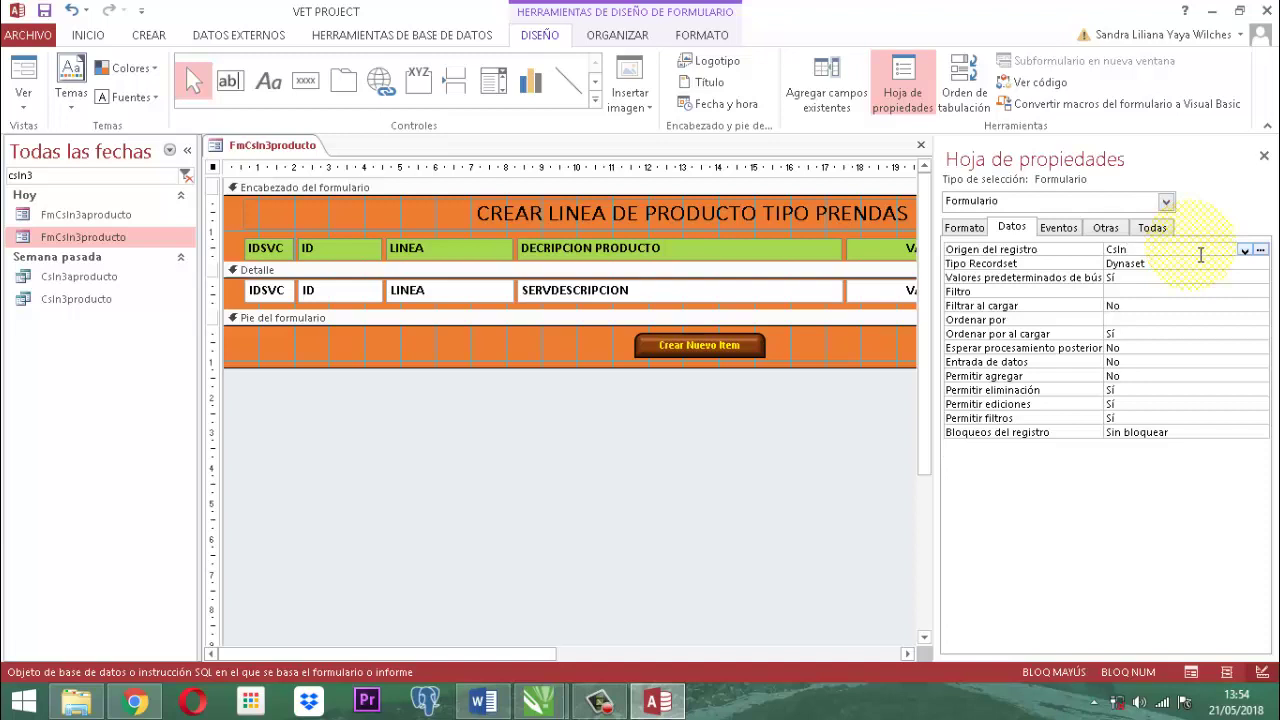
pyautogui.write('3')
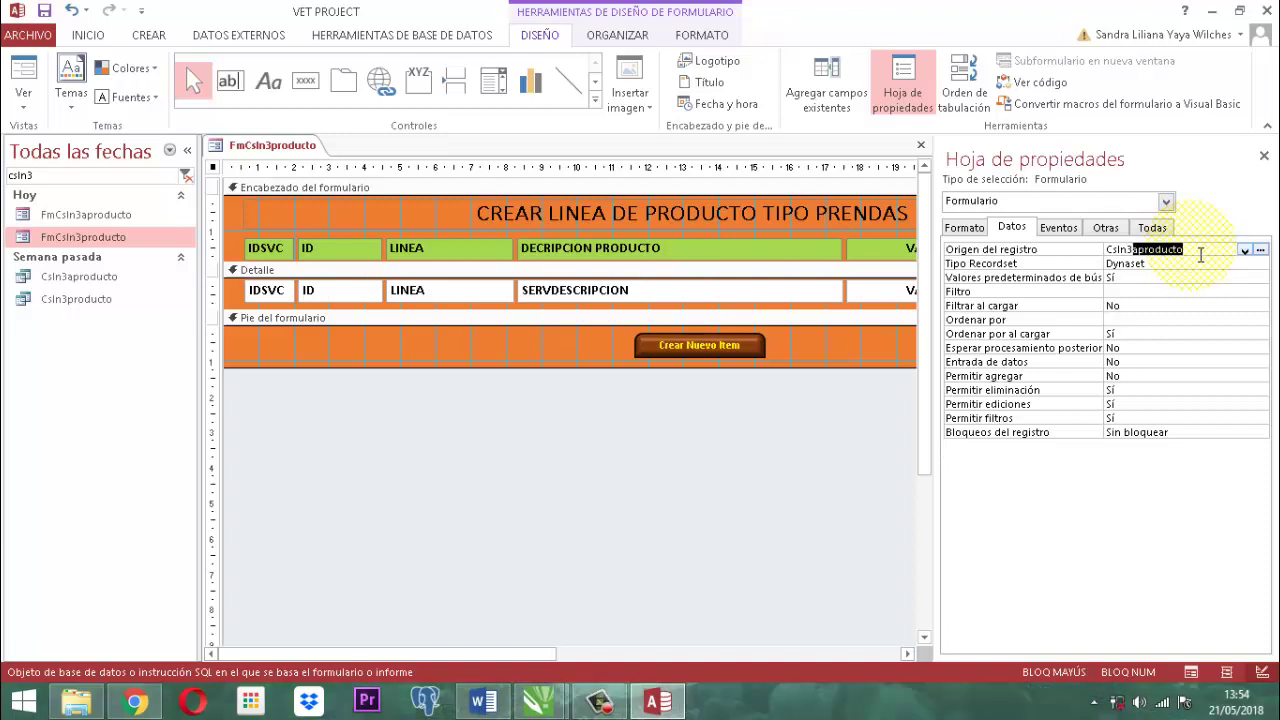
pyautogui.write('PR')
pyautogui.press('Delete')
pyautogui.press('capslock')
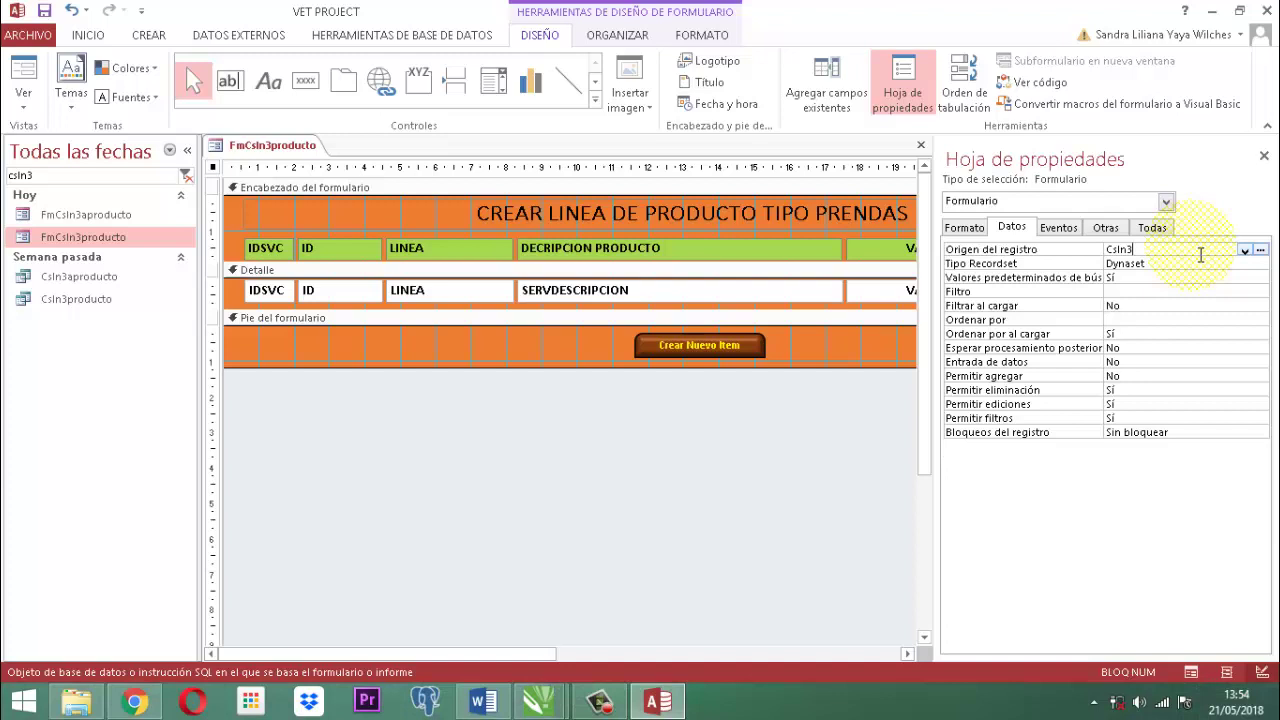
pyautogui.write('producto')
pyautogui.press('Return')
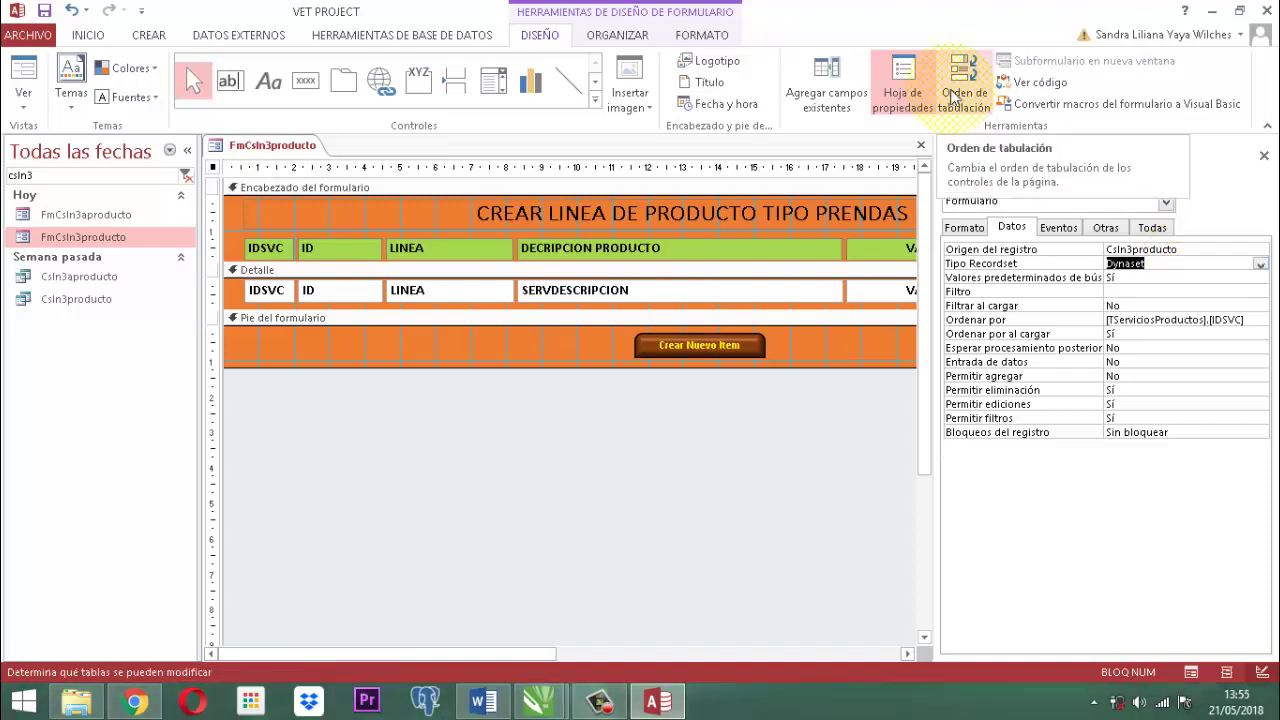
pyautogui.click(1264, 156)
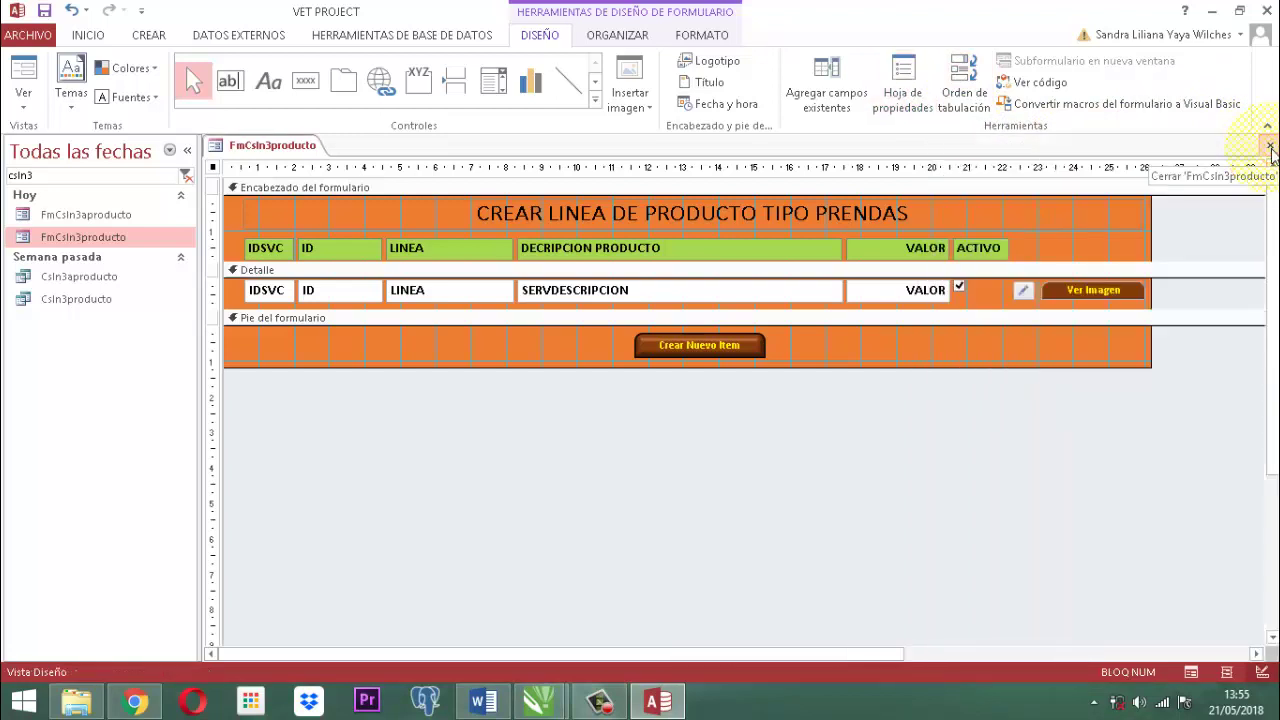
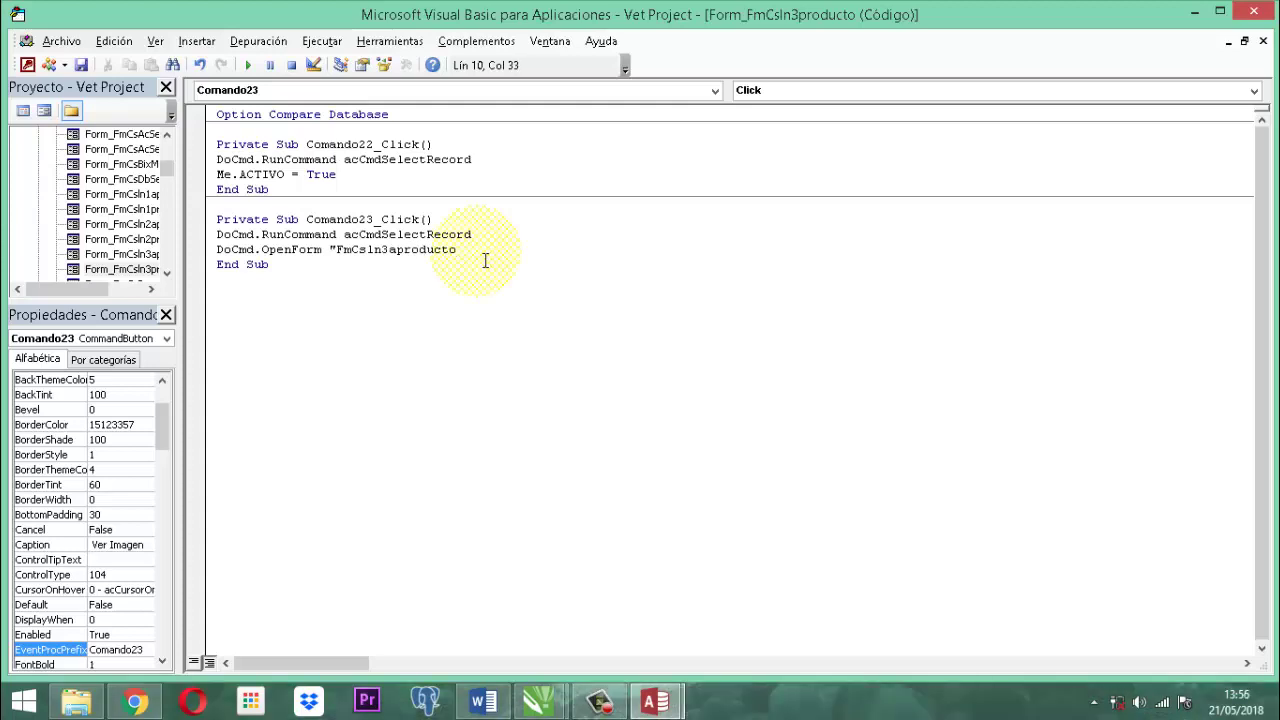
# Complete the Ver Imagen button's click code with DoCmd.OpenForm "FmCsln3aproducto", save it, and close the code editor and the button's properties.
pyautogui.write('"')
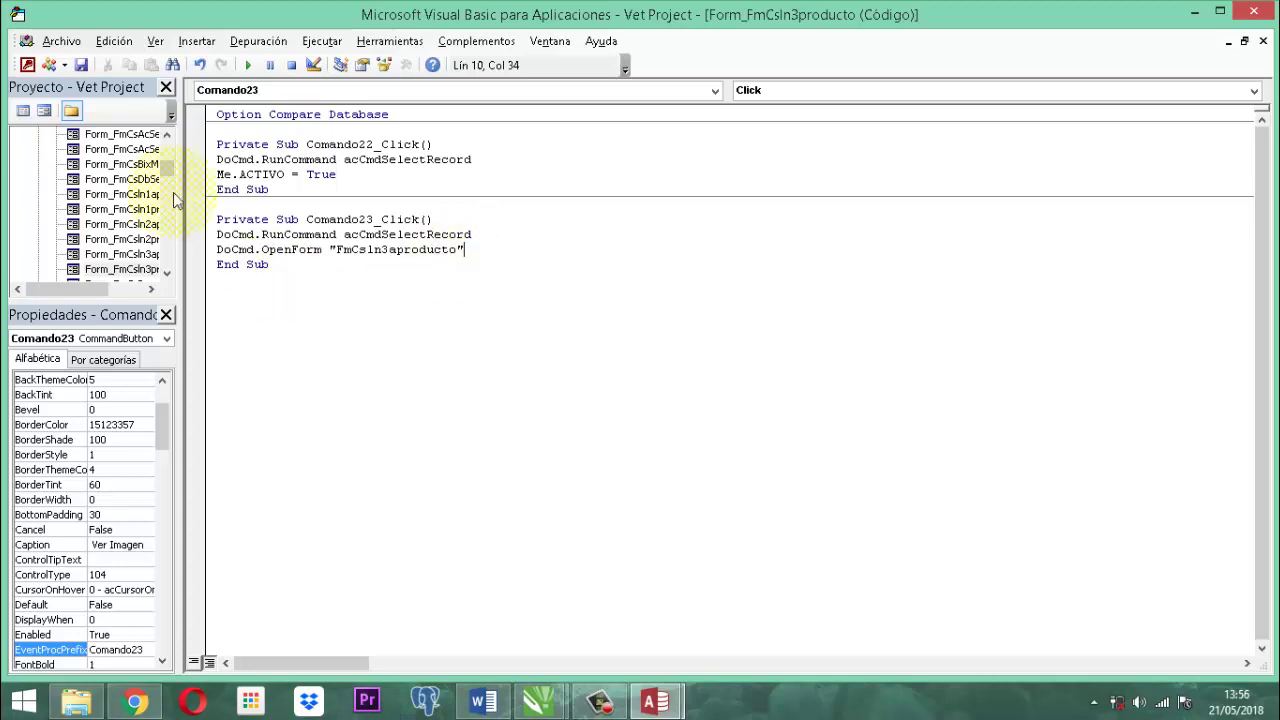
pyautogui.click(81, 64)
pyautogui.click(1262, 14)
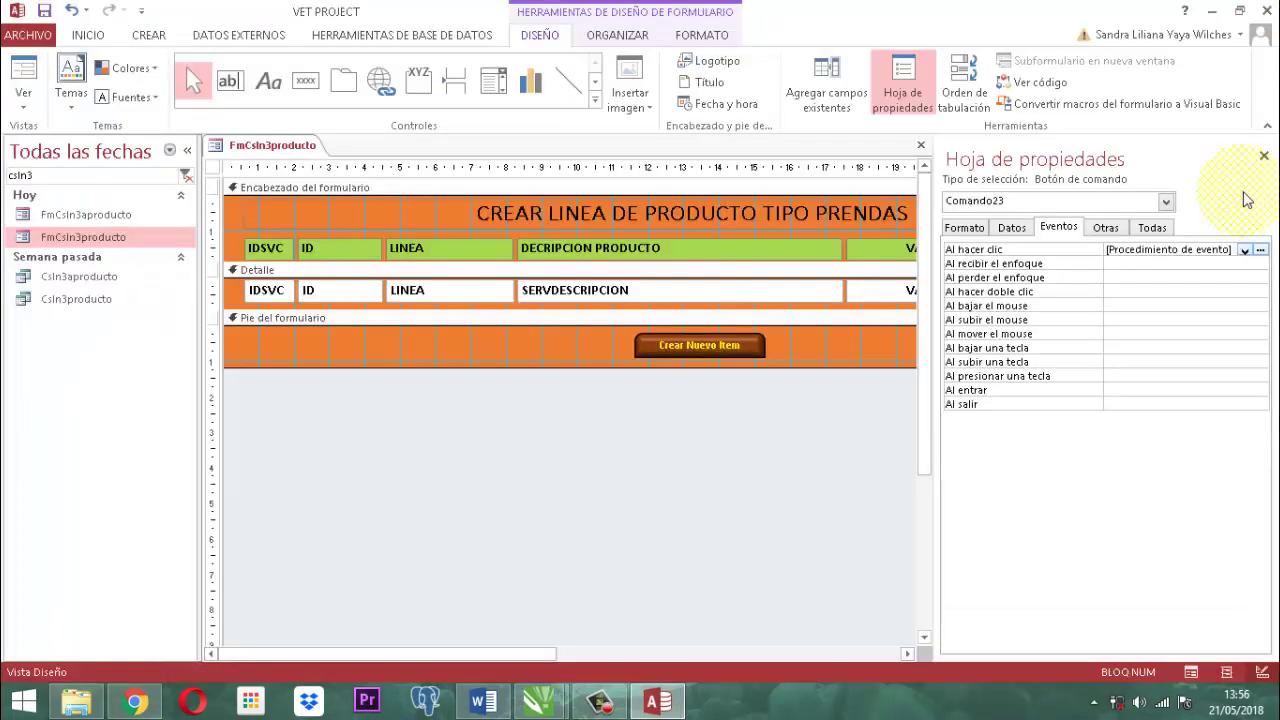
pyautogui.click(1263, 157)
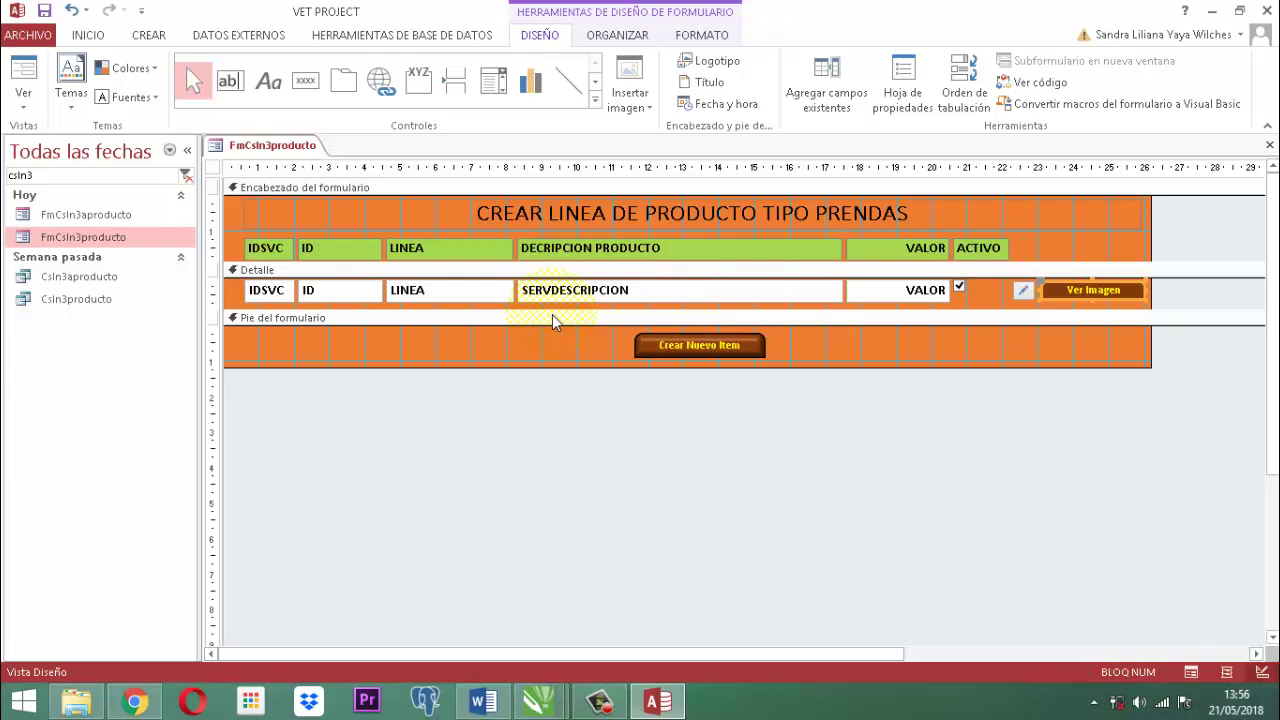
# Save and close the FmCsln3producto form.
pyautogui.rightClick(285, 146)
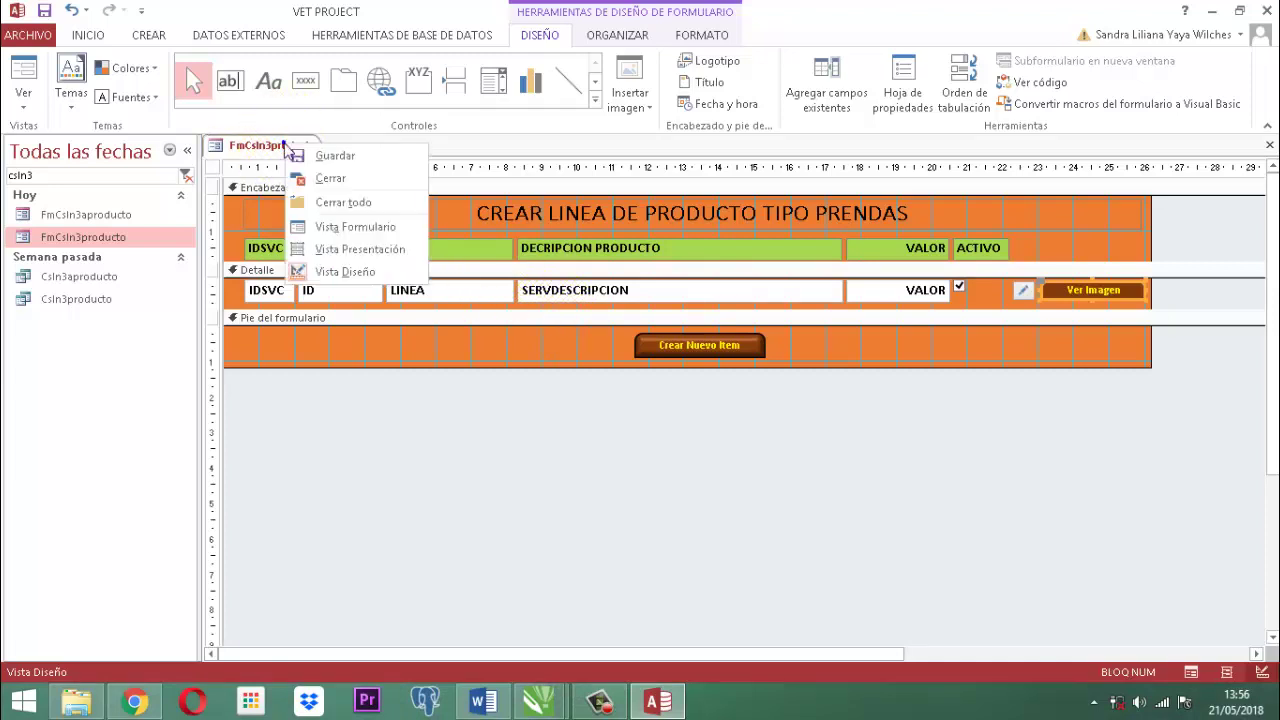
pyautogui.click(290, 150)
pyautogui.click(313, 151)
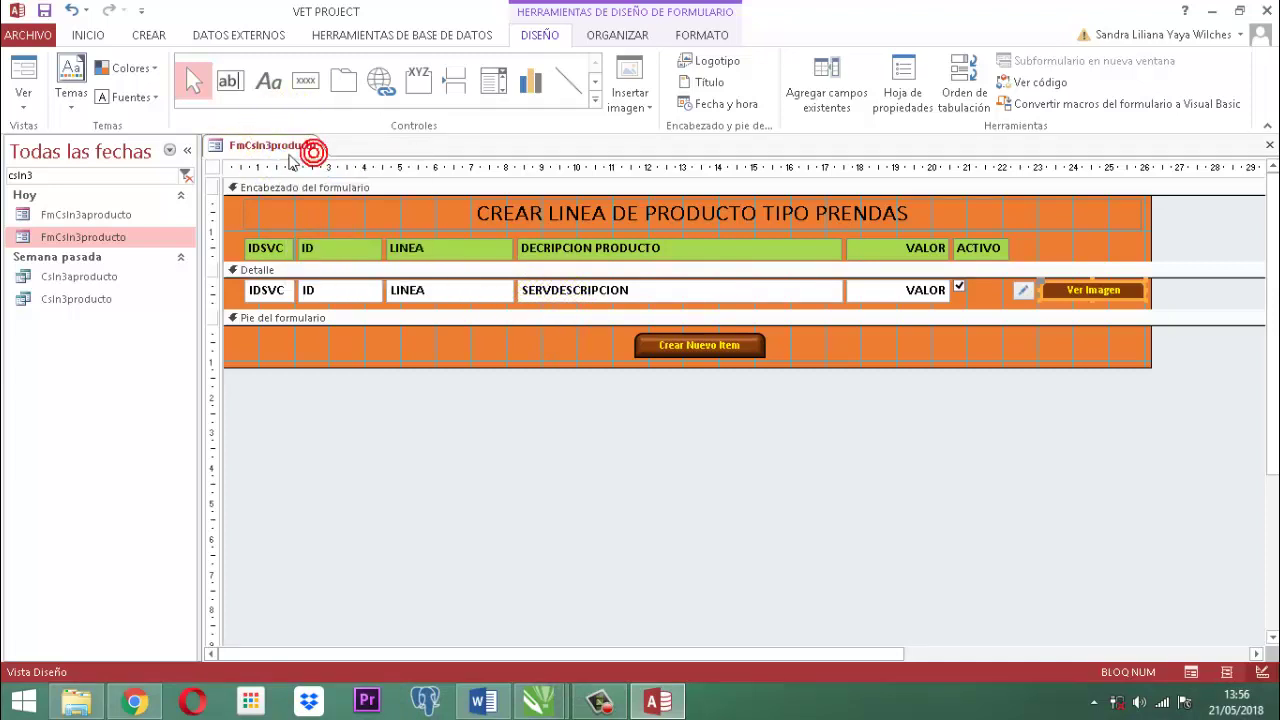
pyautogui.rightClick(290, 152)
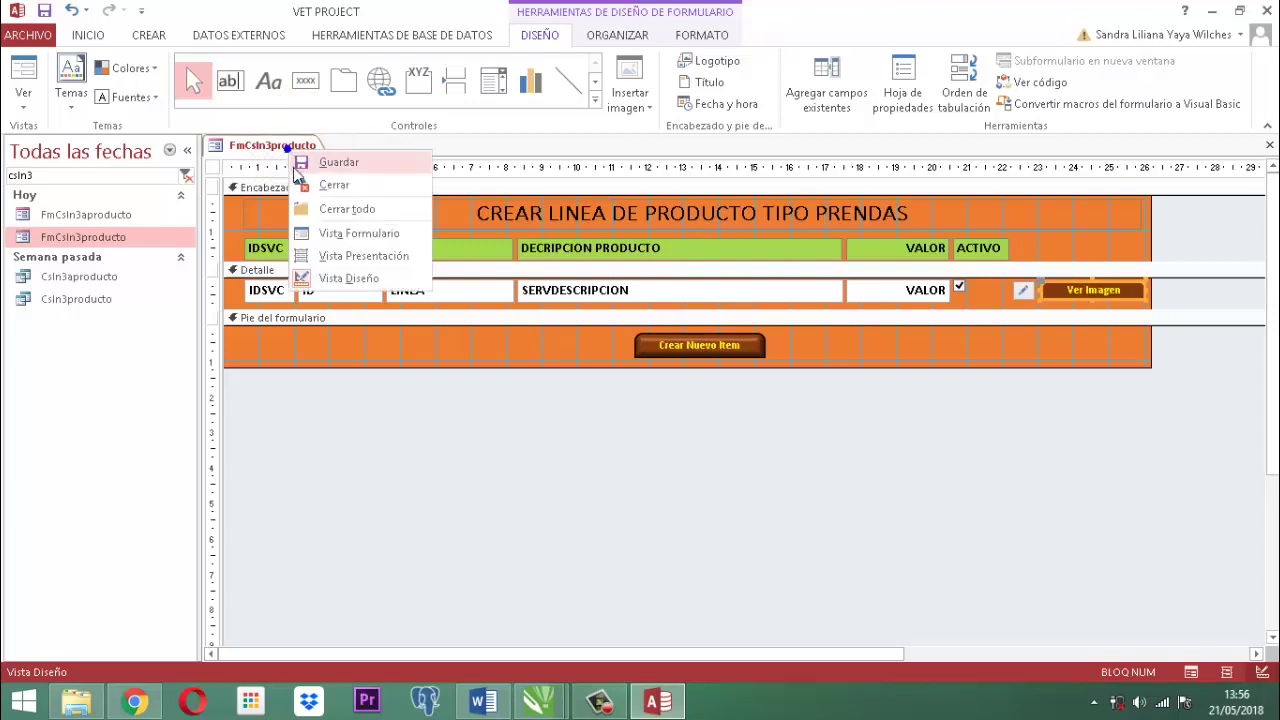
pyautogui.click(322, 184)
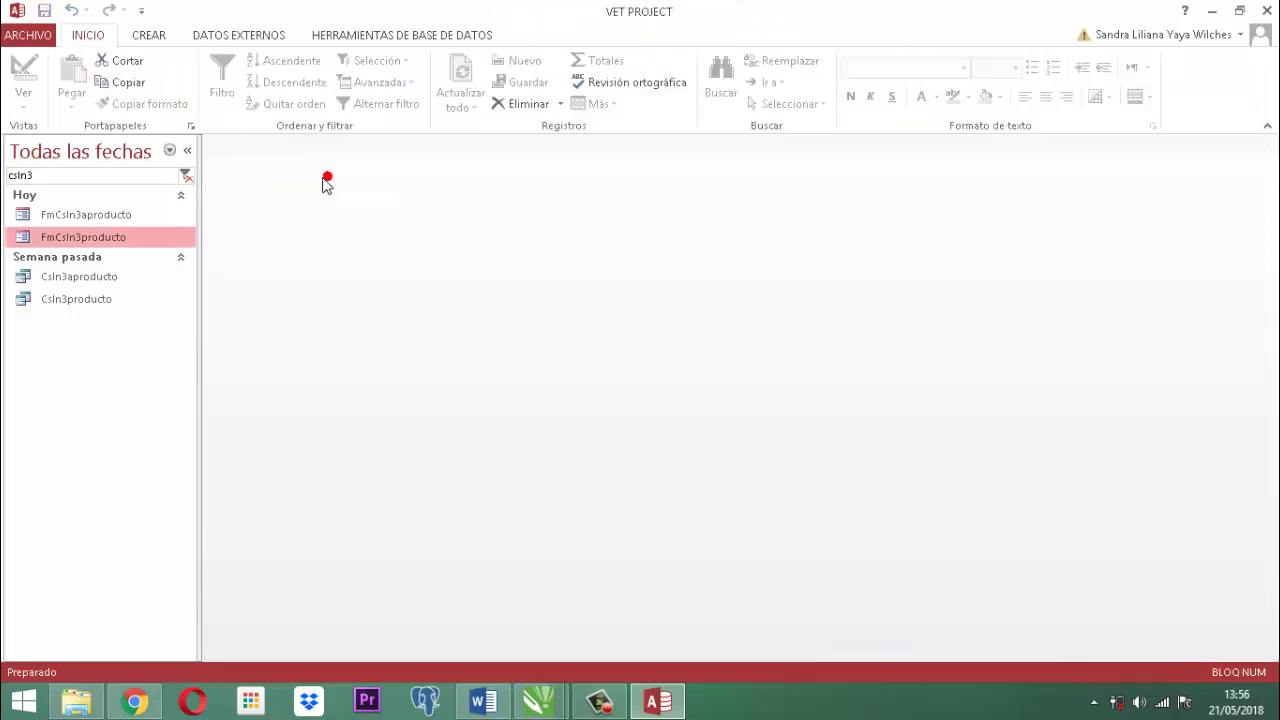
# Open the FmCsln3aproducto form in design view and display the form's data properties.
pyautogui.click(97, 220)
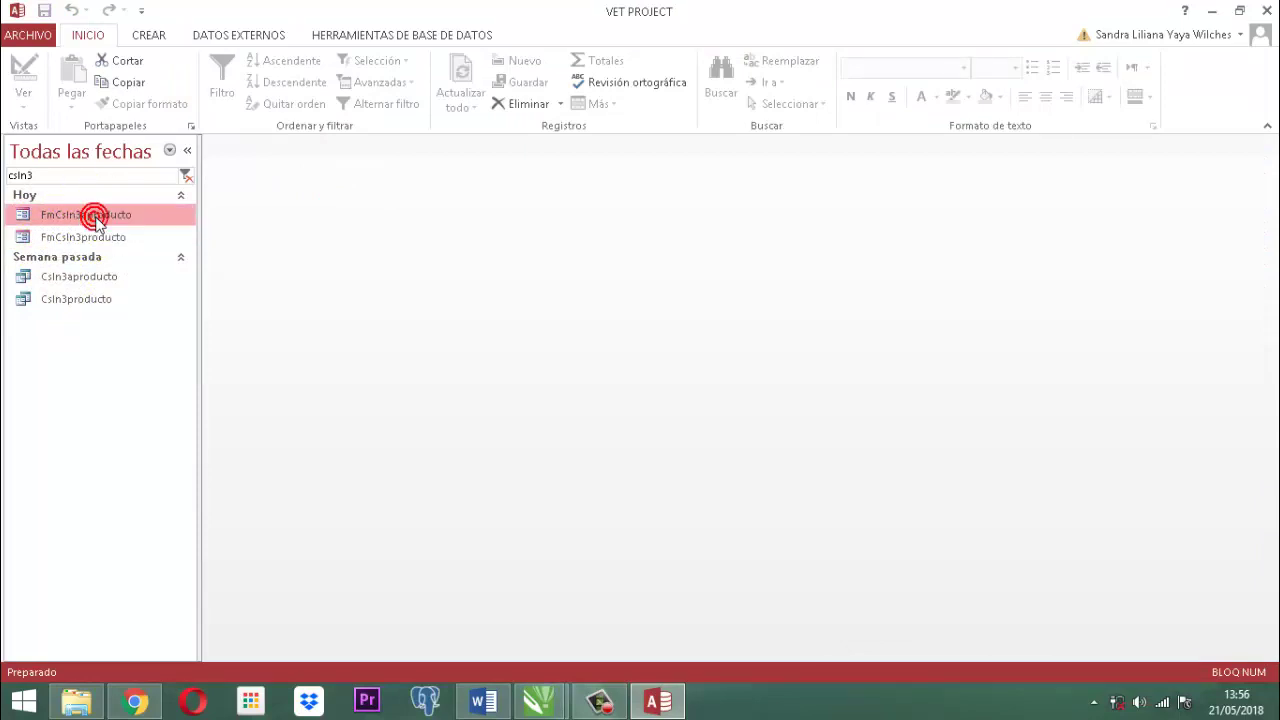
pyautogui.rightClick(97, 220)
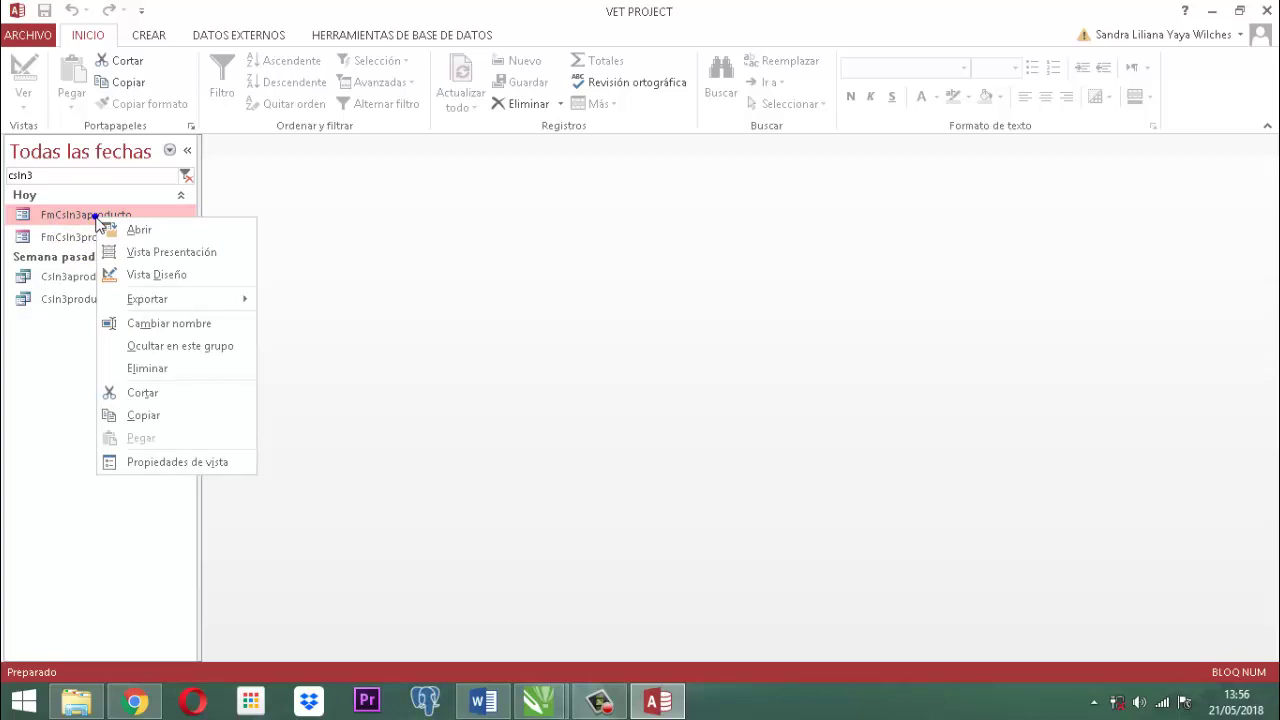
pyautogui.click(158, 276)
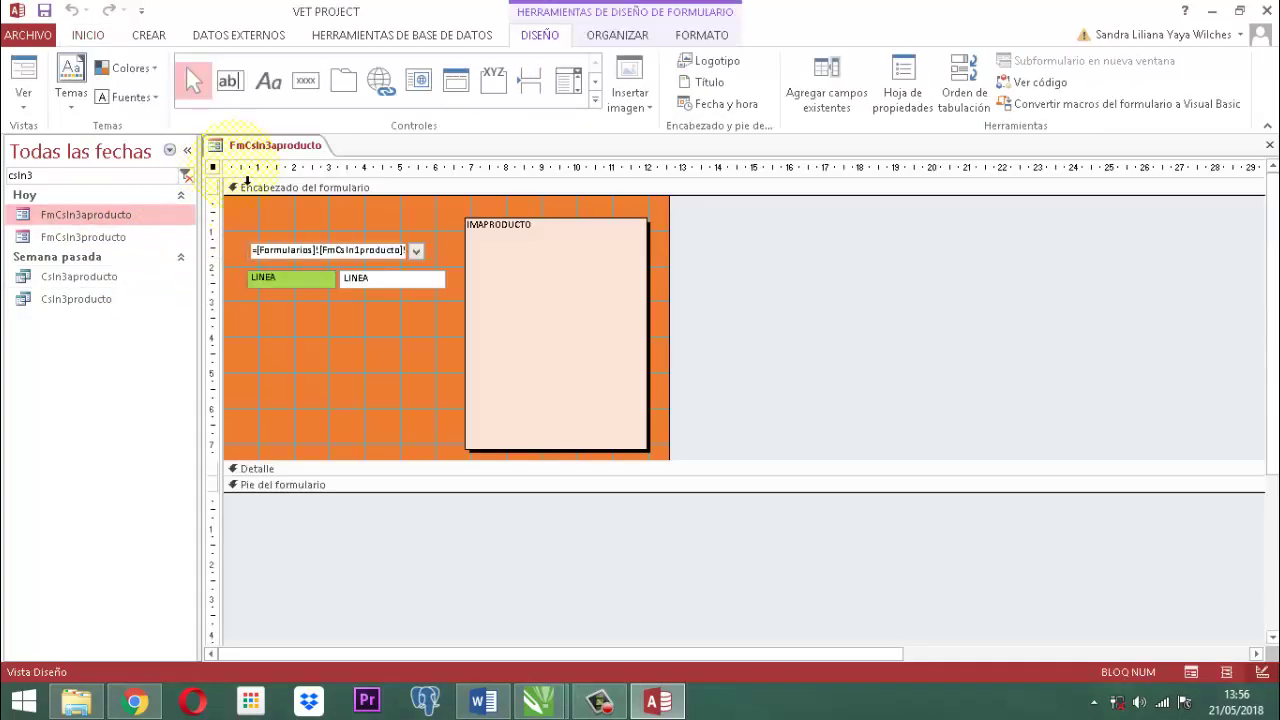
pyautogui.click(905, 80)
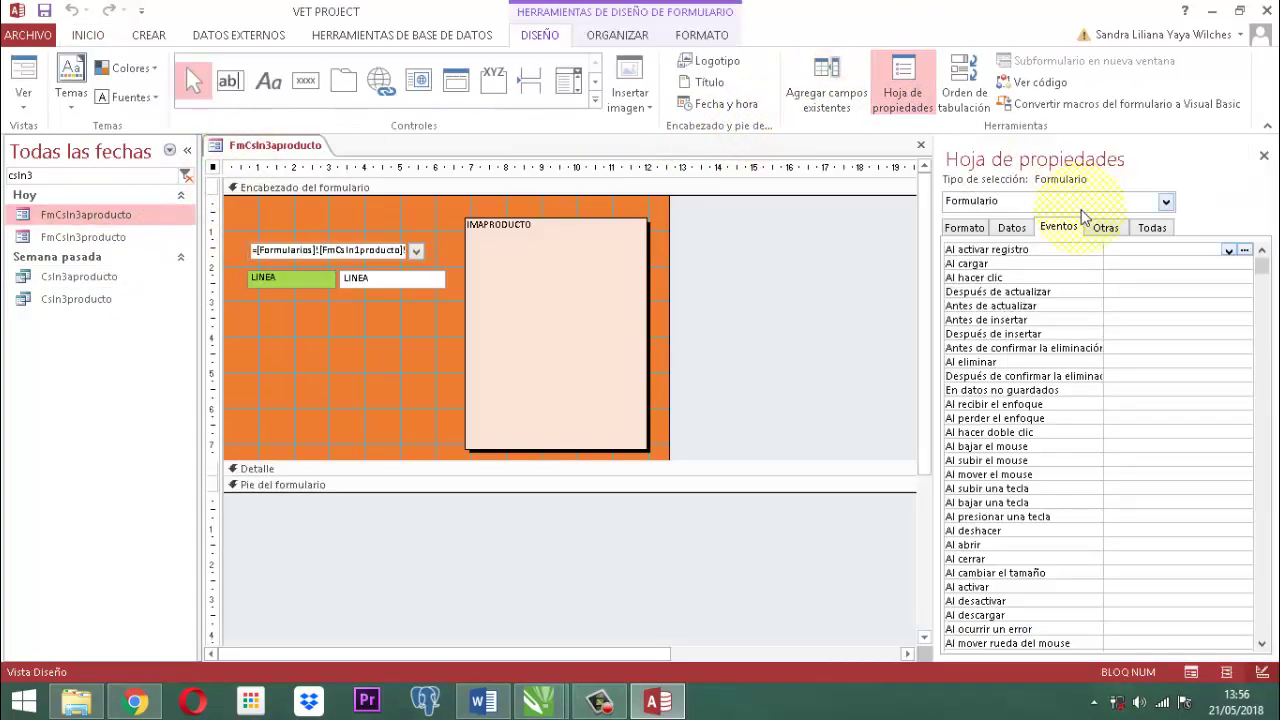
pyautogui.click(1012, 227)
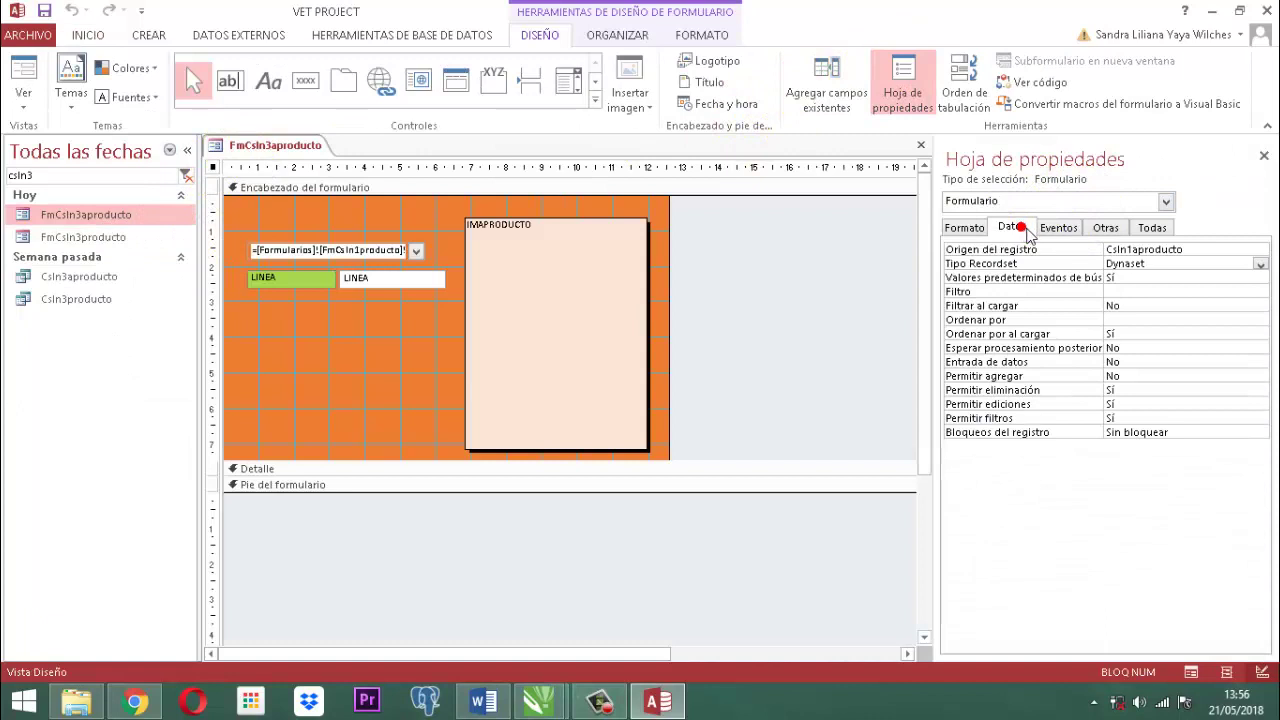
# Set the form's record source to Csln3aproducto.
pyautogui.click(1203, 260)
pyautogui.click(1193, 250)
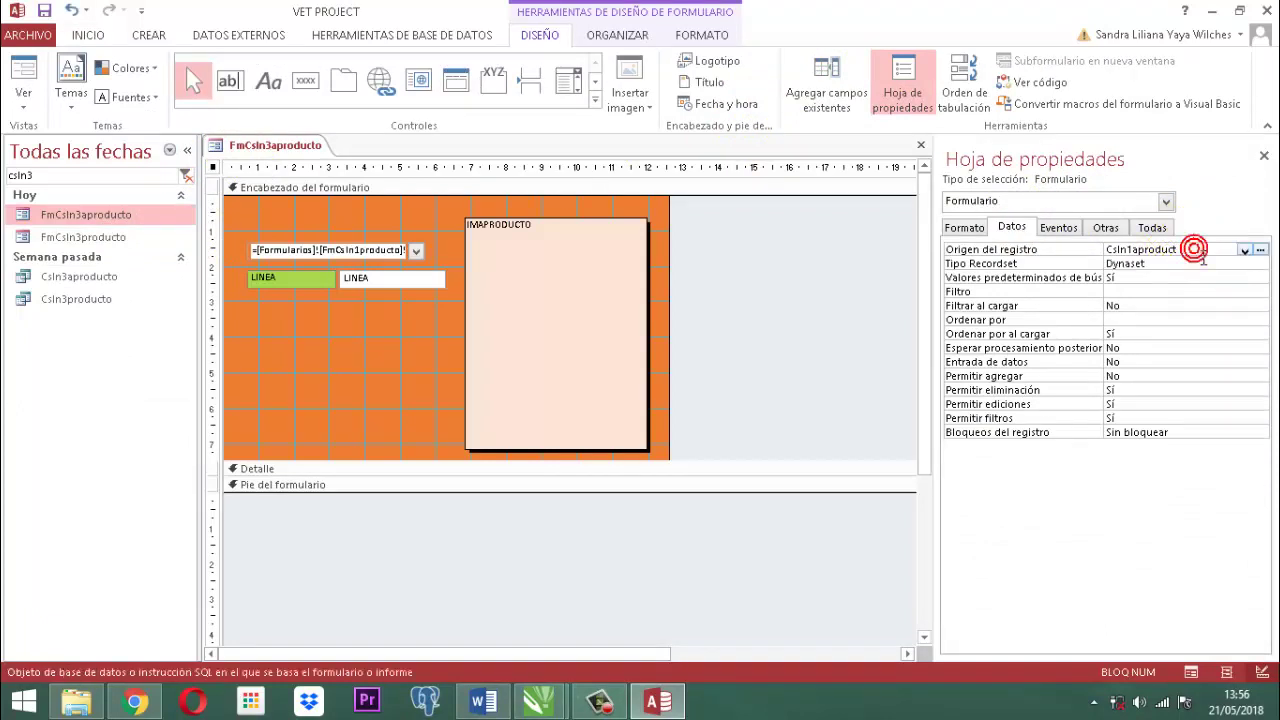
pyautogui.press('BackSpace')
pyautogui.press('BackSpace')
pyautogui.press('BackSpace')
pyautogui.press('BackSpace')
pyautogui.press('BackSpace')
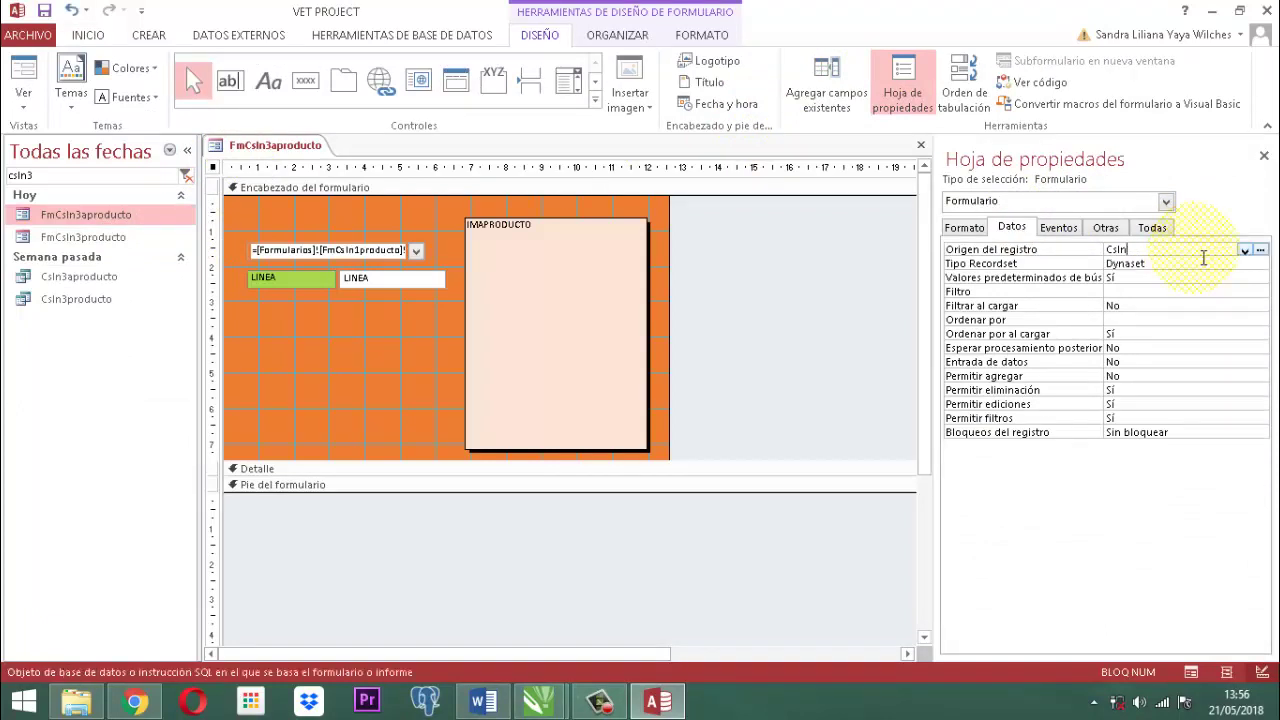
pyautogui.write('3aproducto')
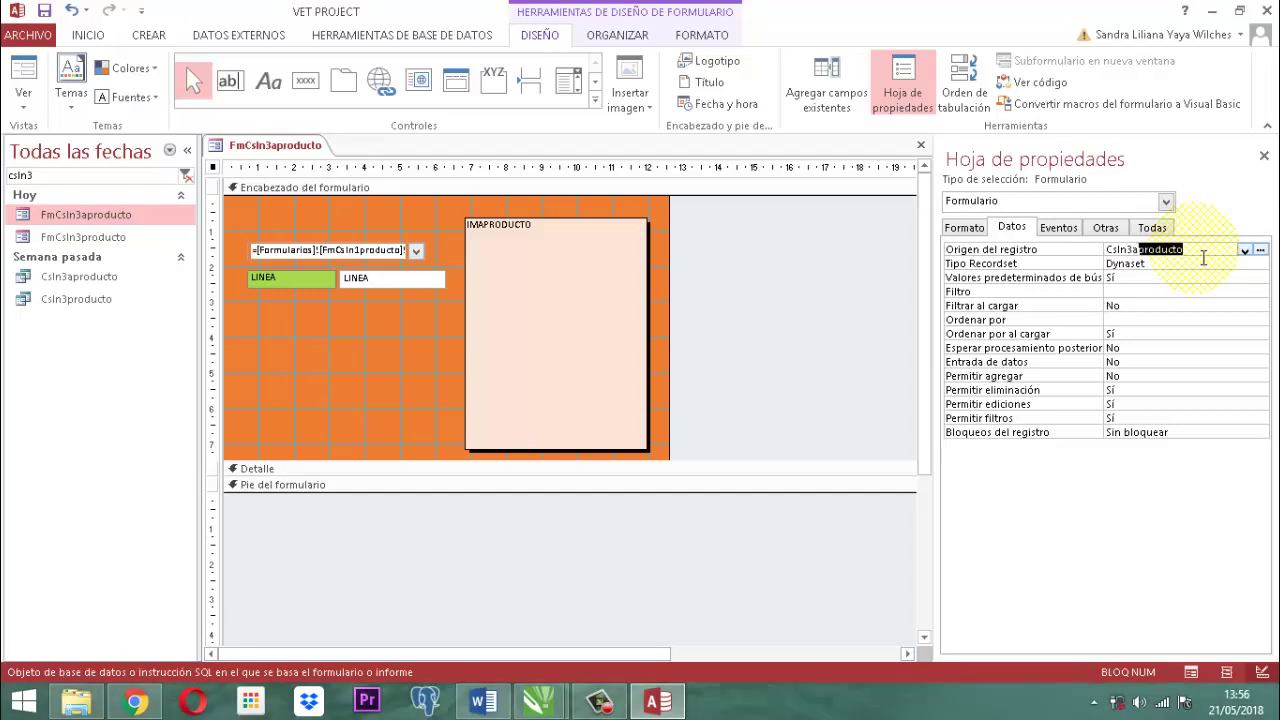
pyautogui.click(1203, 259)
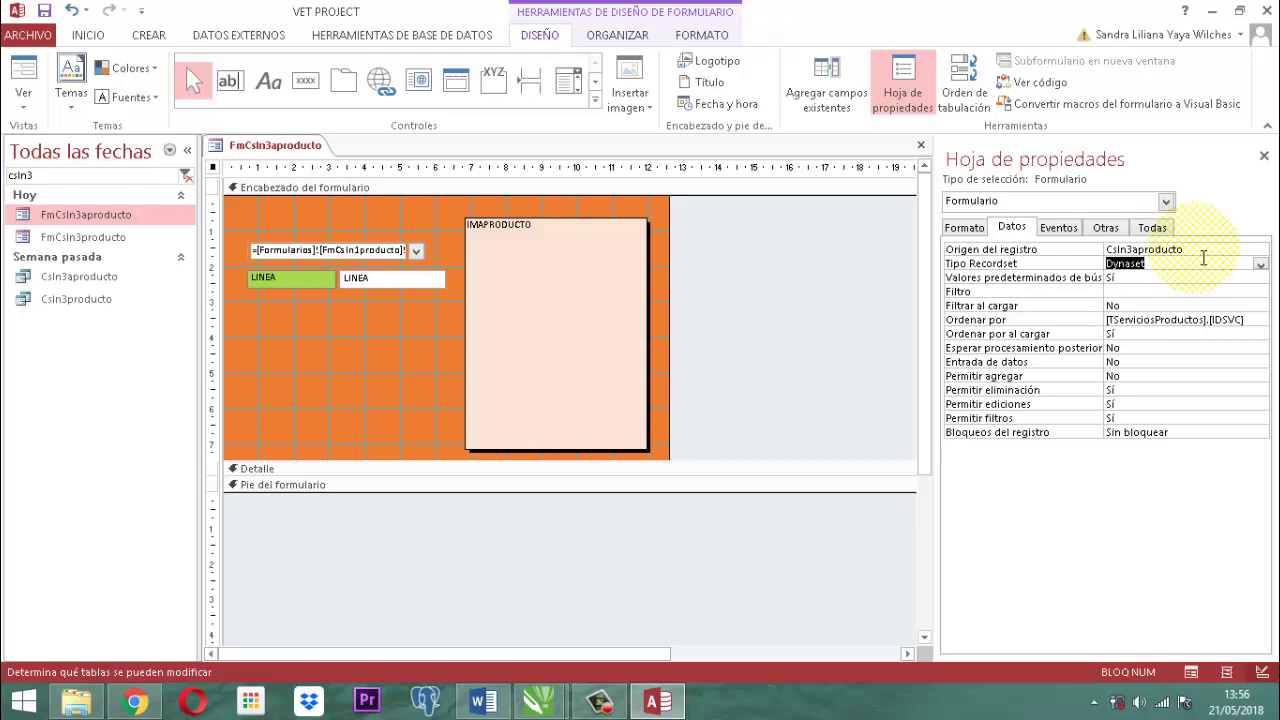
# Clear the form's Ordenar por property and close the property sheet.
pyautogui.click(1253, 320)
pyautogui.moveTo(1245, 320); pyautogui.dragTo(1097, 333)
pyautogui.press('Delete')
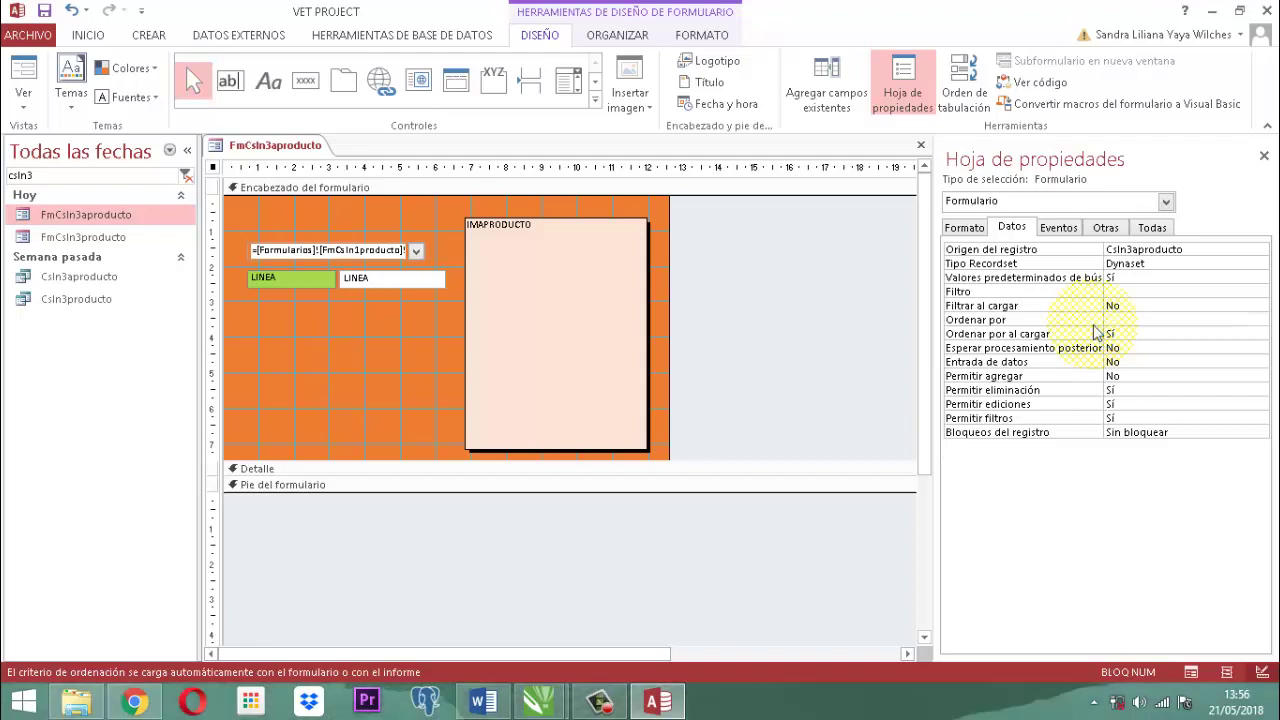
pyautogui.click(1263, 159)
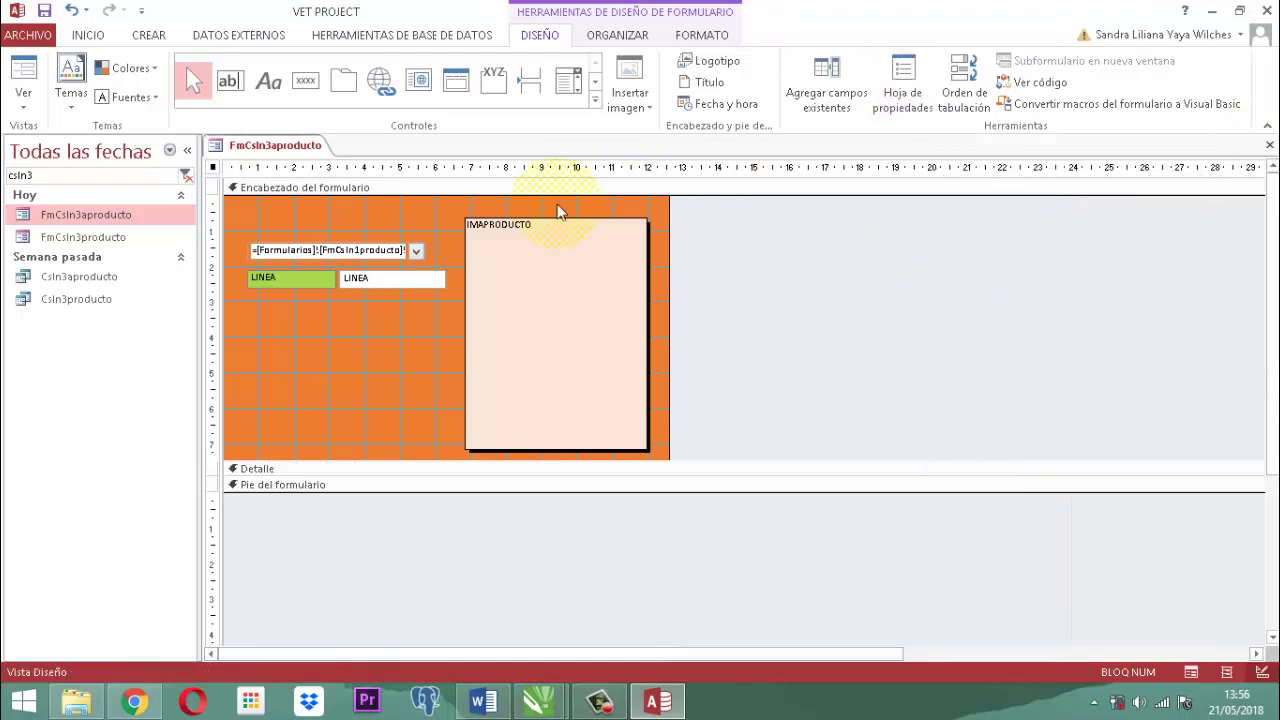
# Change the combo box's control source expression to =[Formularios]![FmCsln3producto]![ID] in the expression builder.
pyautogui.click(303, 253)
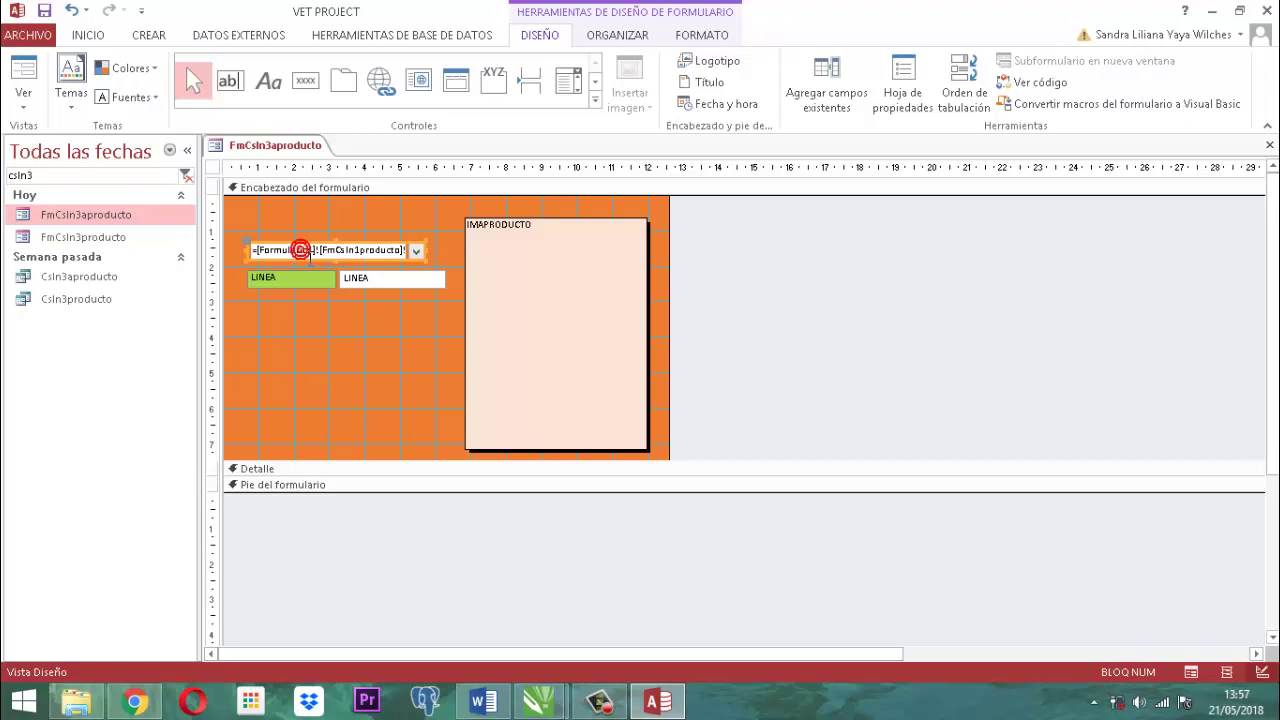
pyautogui.click(899, 90)
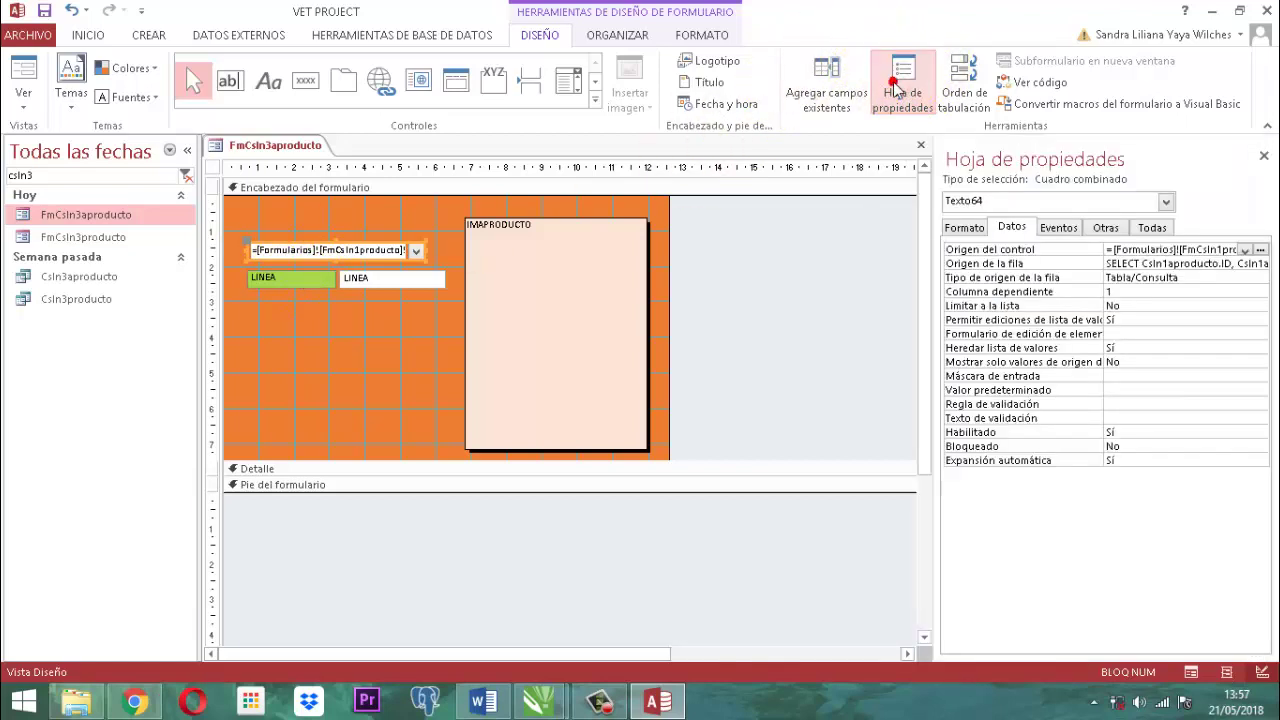
pyautogui.click(1104, 229)
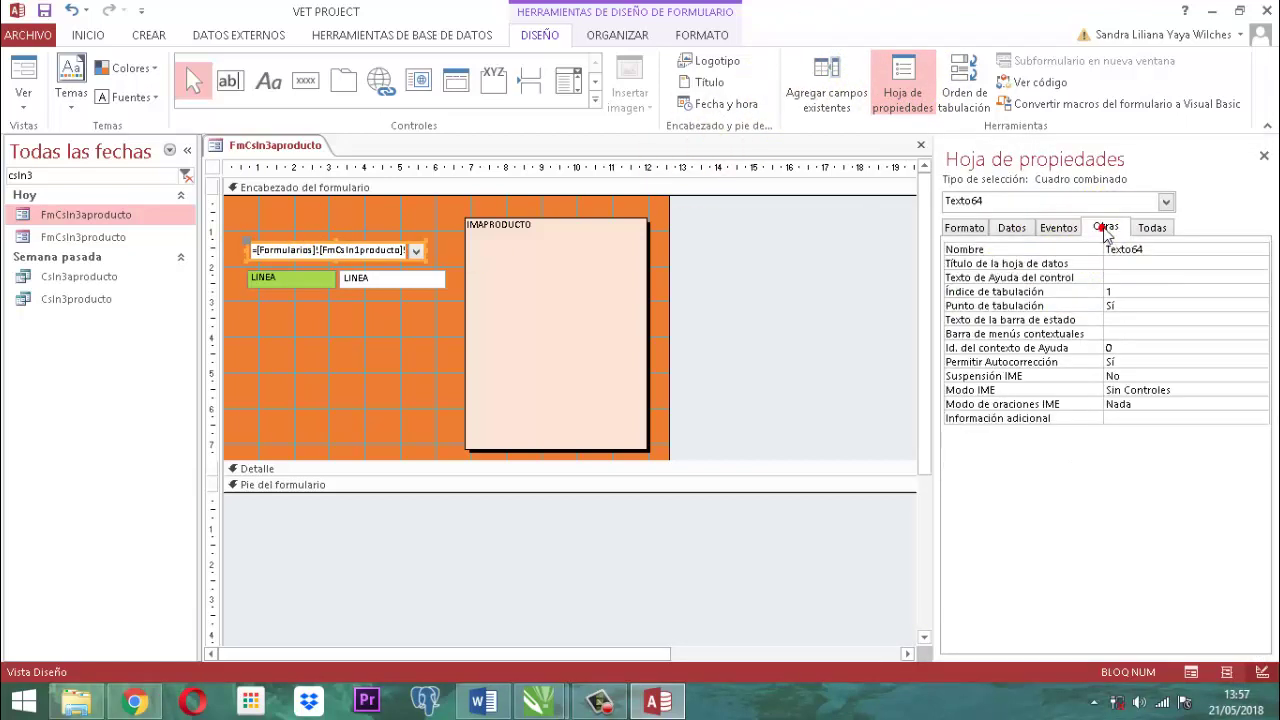
pyautogui.click(1012, 228)
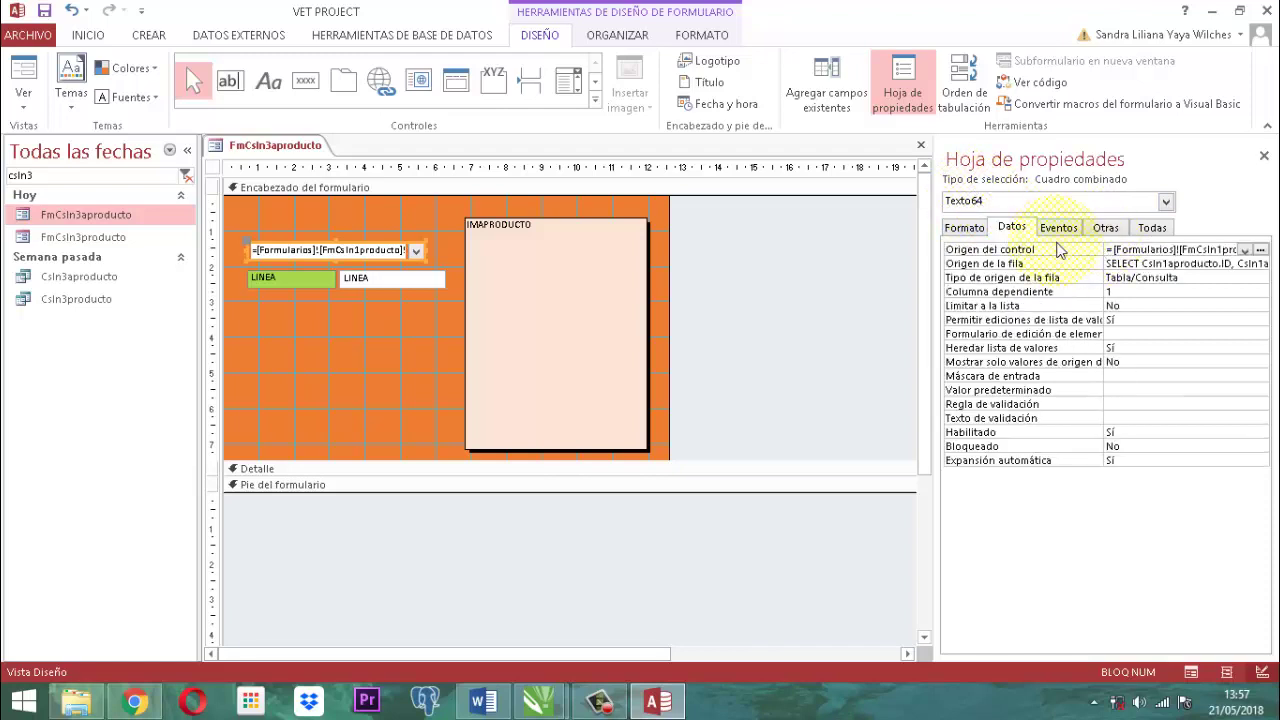
pyautogui.click(1262, 250)
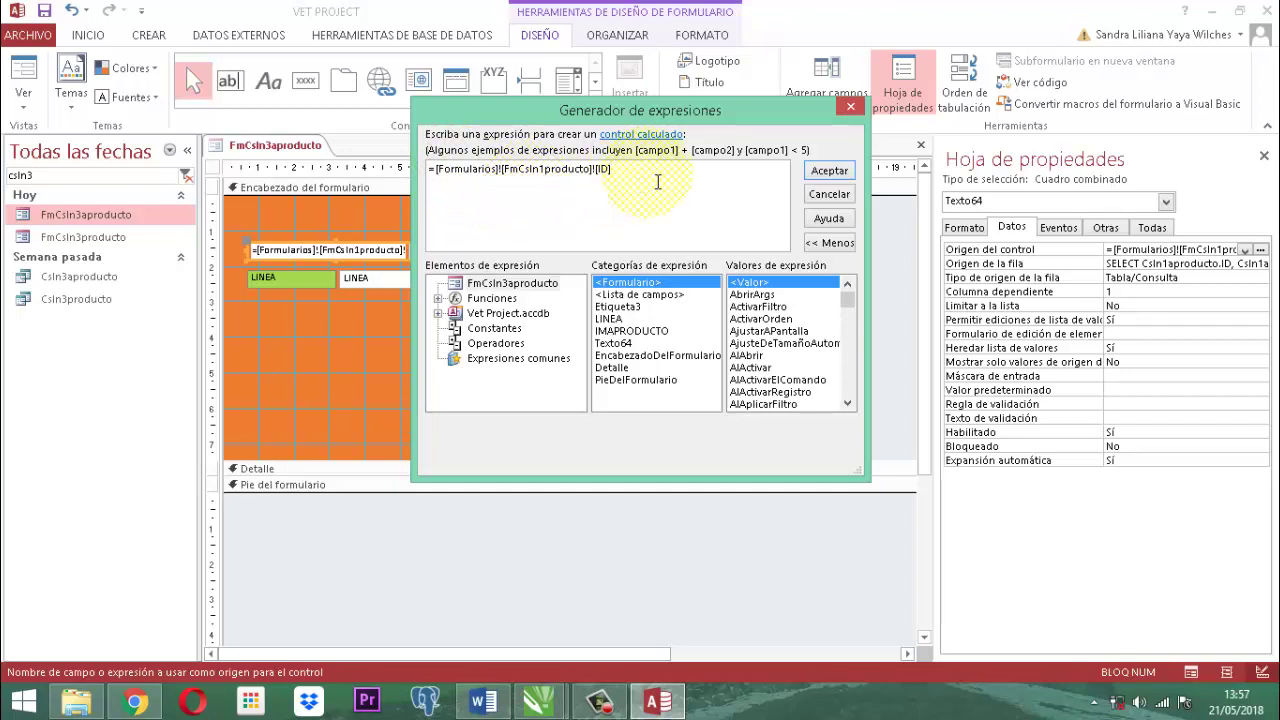
pyautogui.press('BackSpace')
pyautogui.press('BackSpace')
pyautogui.press('BackSpace')
pyautogui.press('BackSpace')
pyautogui.press('BackSpace')
pyautogui.press('BackSpace')
pyautogui.press('BackSpace')
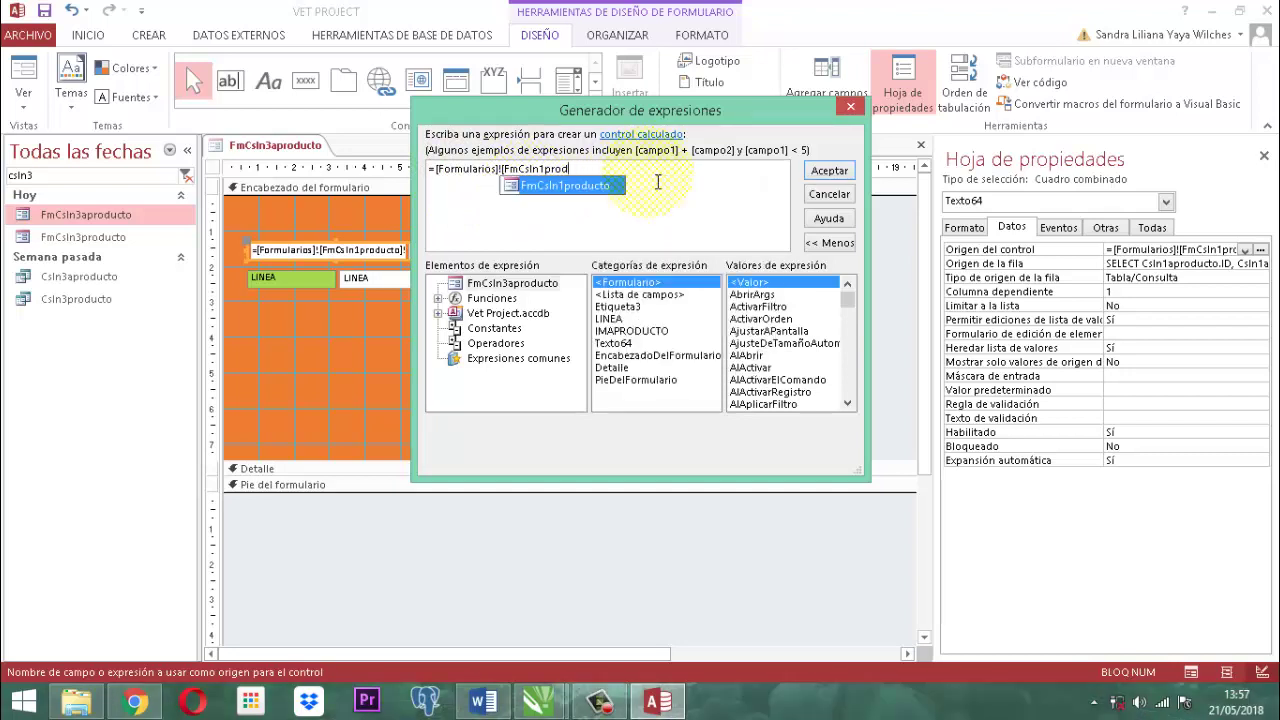
pyautogui.press('BackSpace')
pyautogui.press('BackSpace')
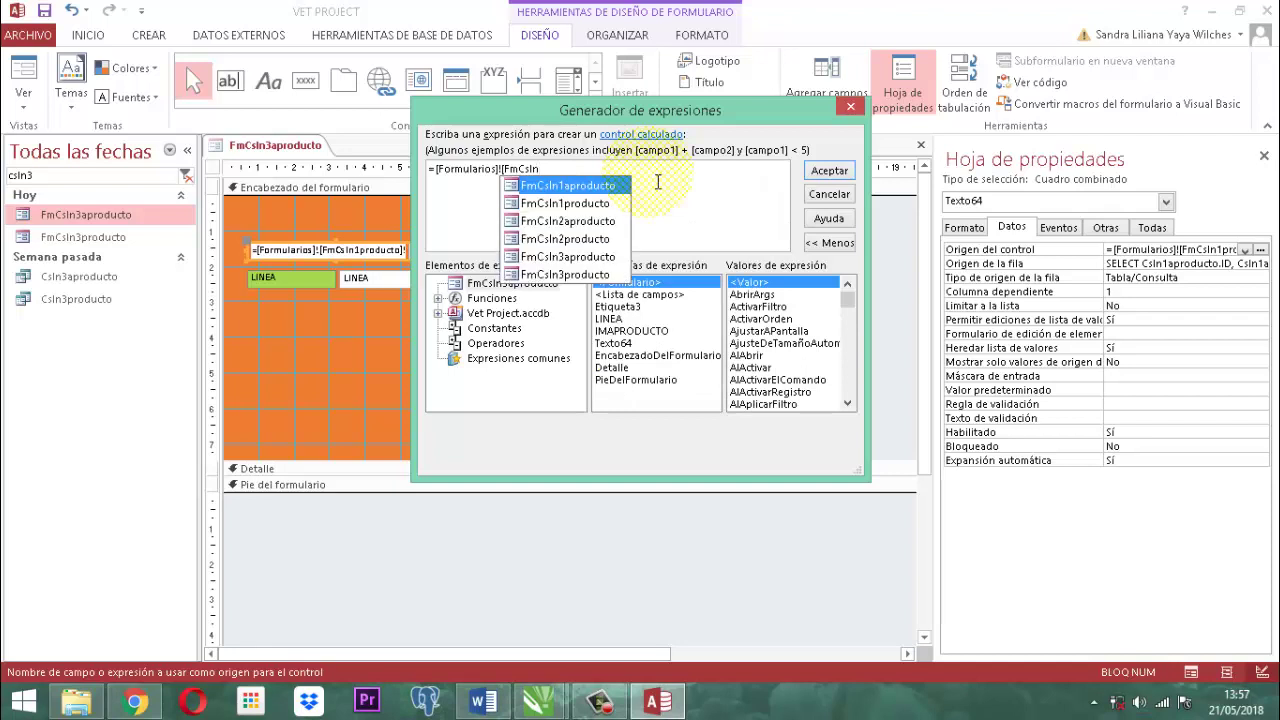
pyautogui.write('3')
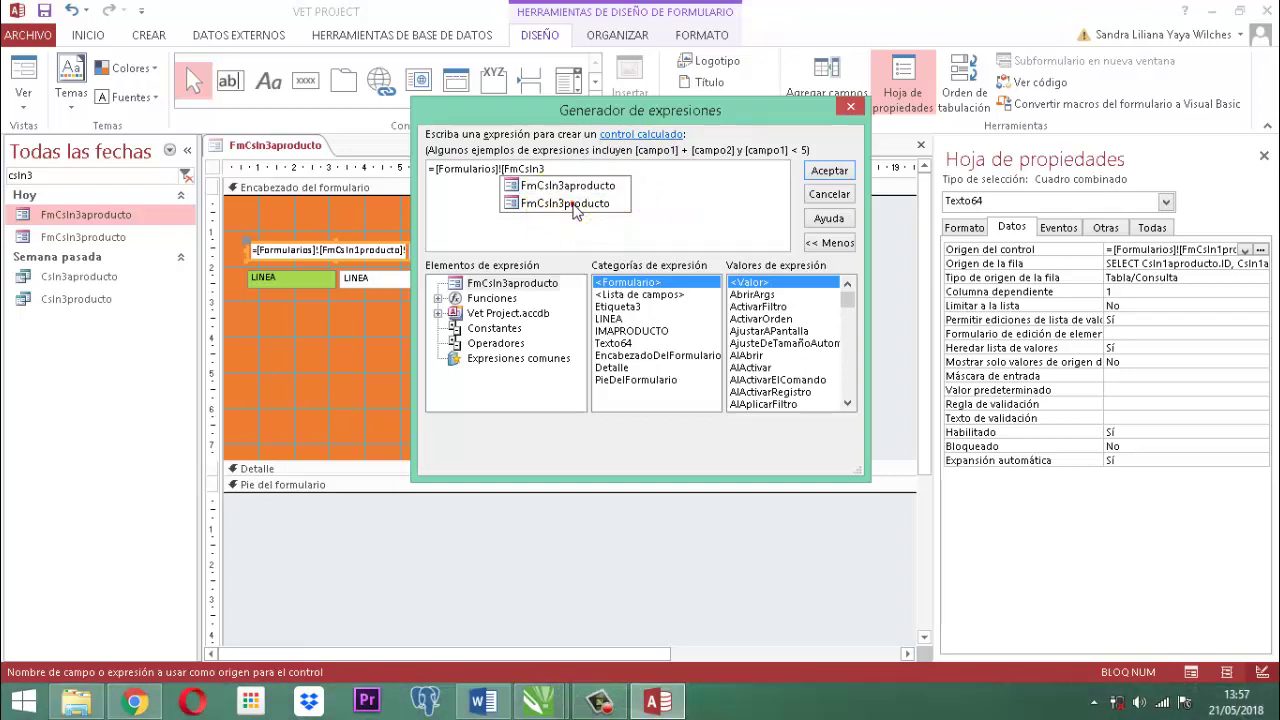
pyautogui.doubleClick(575, 205)
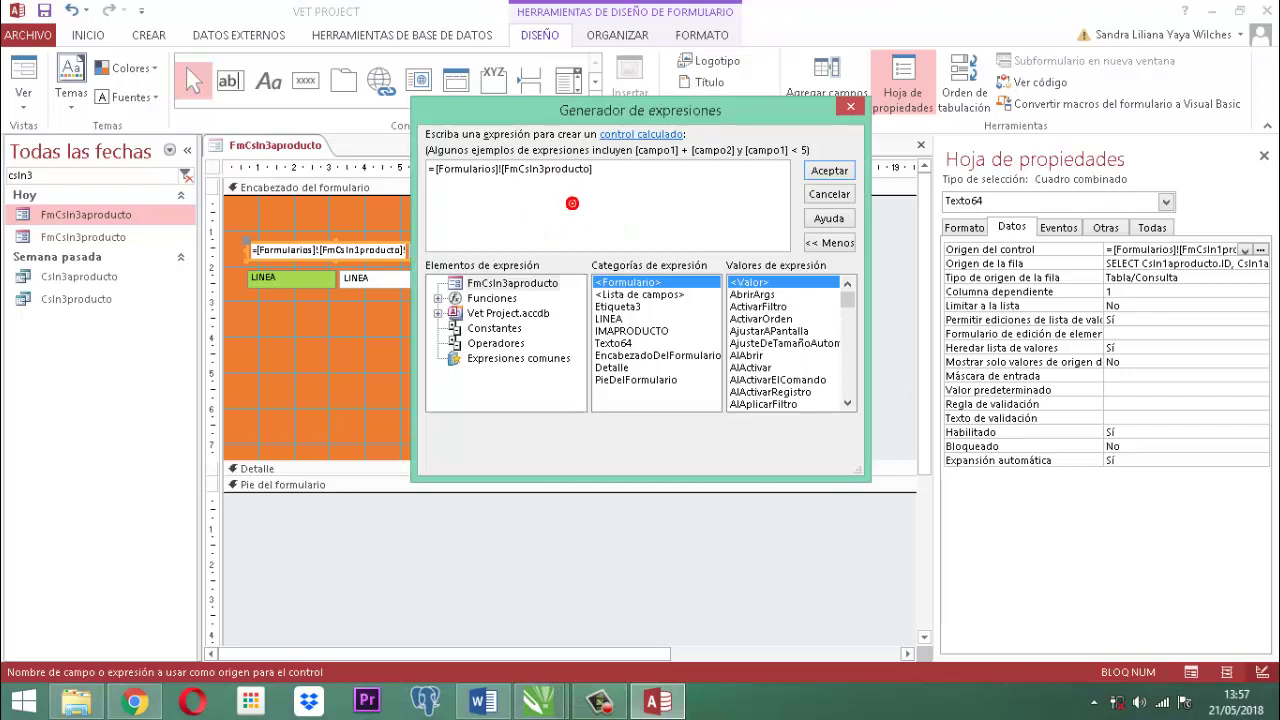
pyautogui.write('!I')
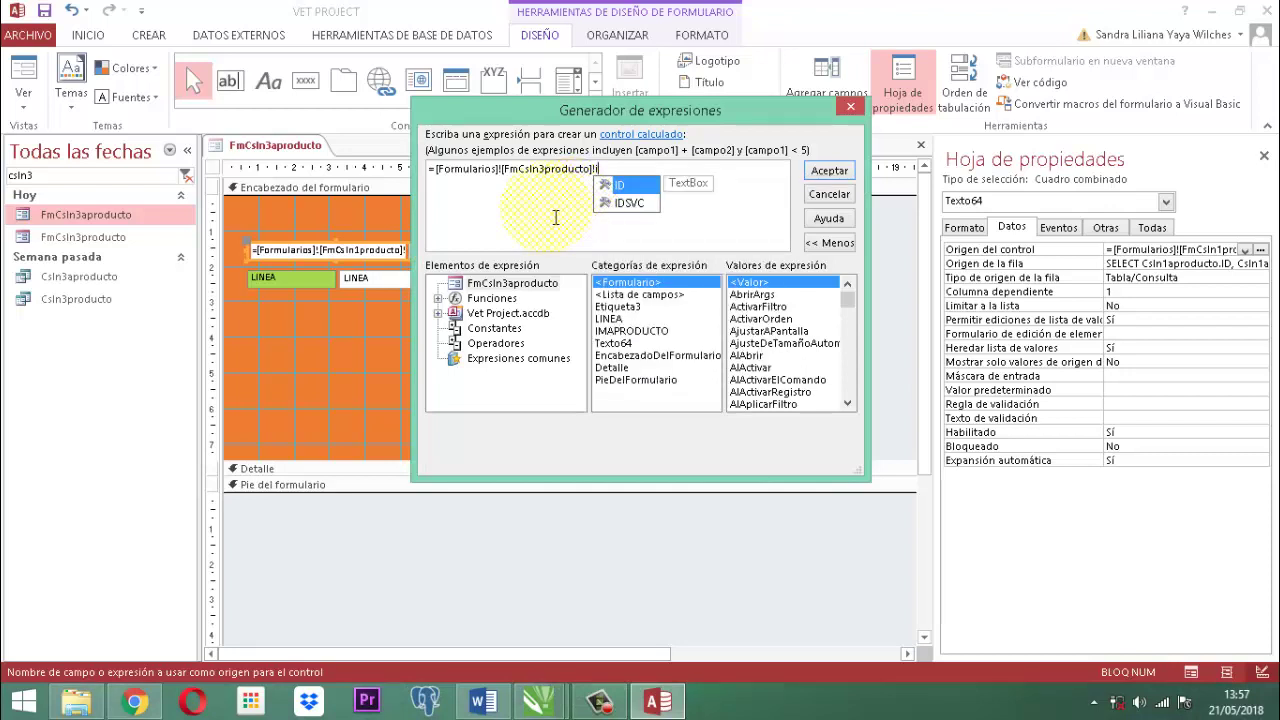
pyautogui.doubleClick(618, 195)
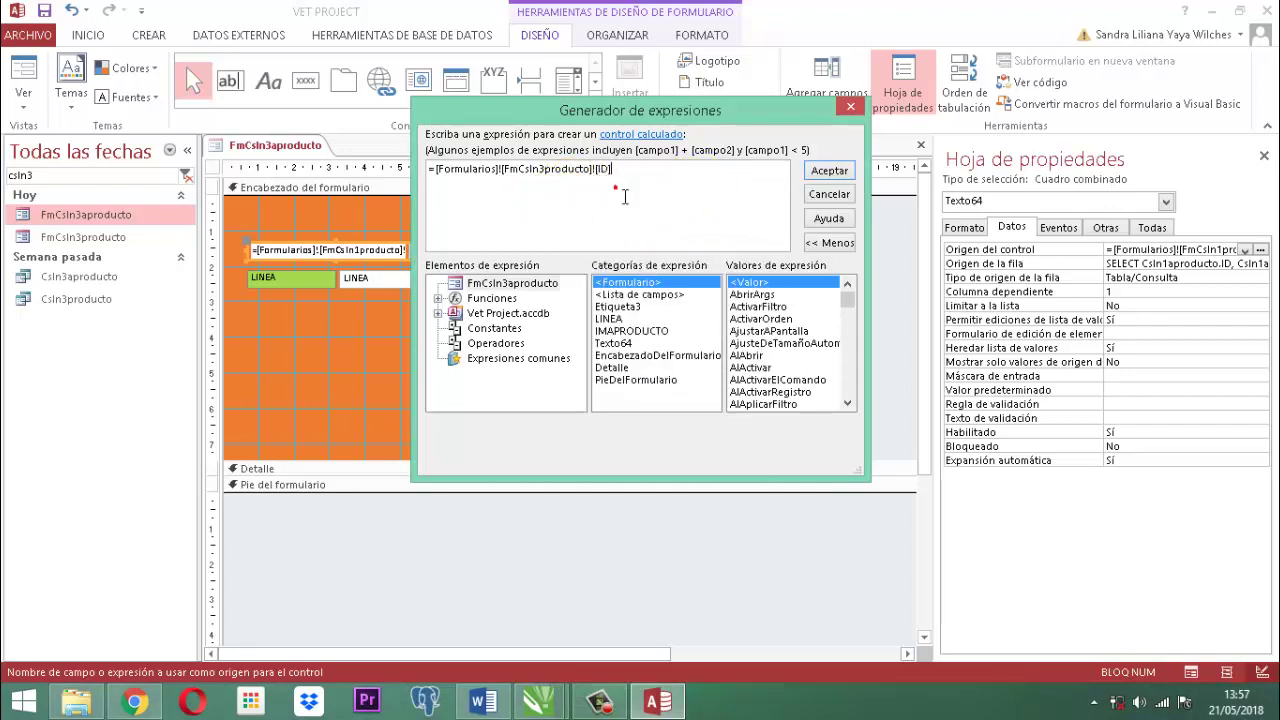
pyautogui.click(829, 172)
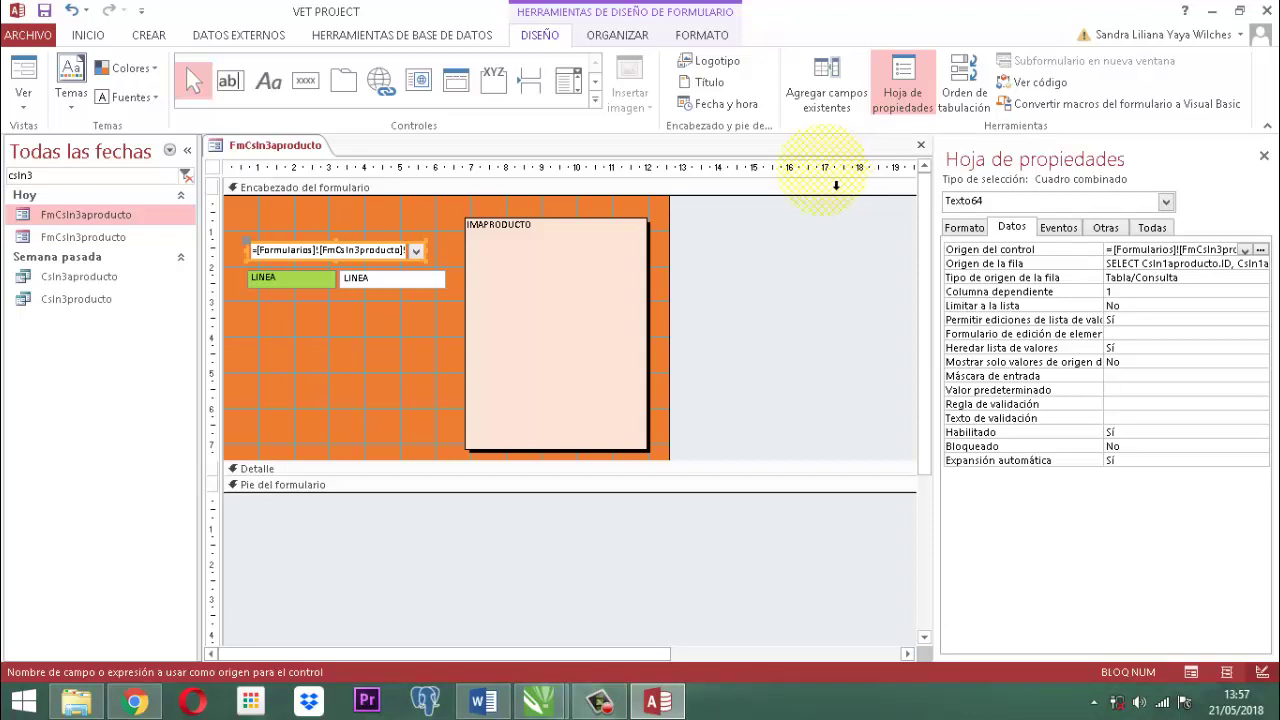
# Open the combo box's row source in the query builder and add the Csln3aproducto query to it.
pyautogui.click(1158, 263)
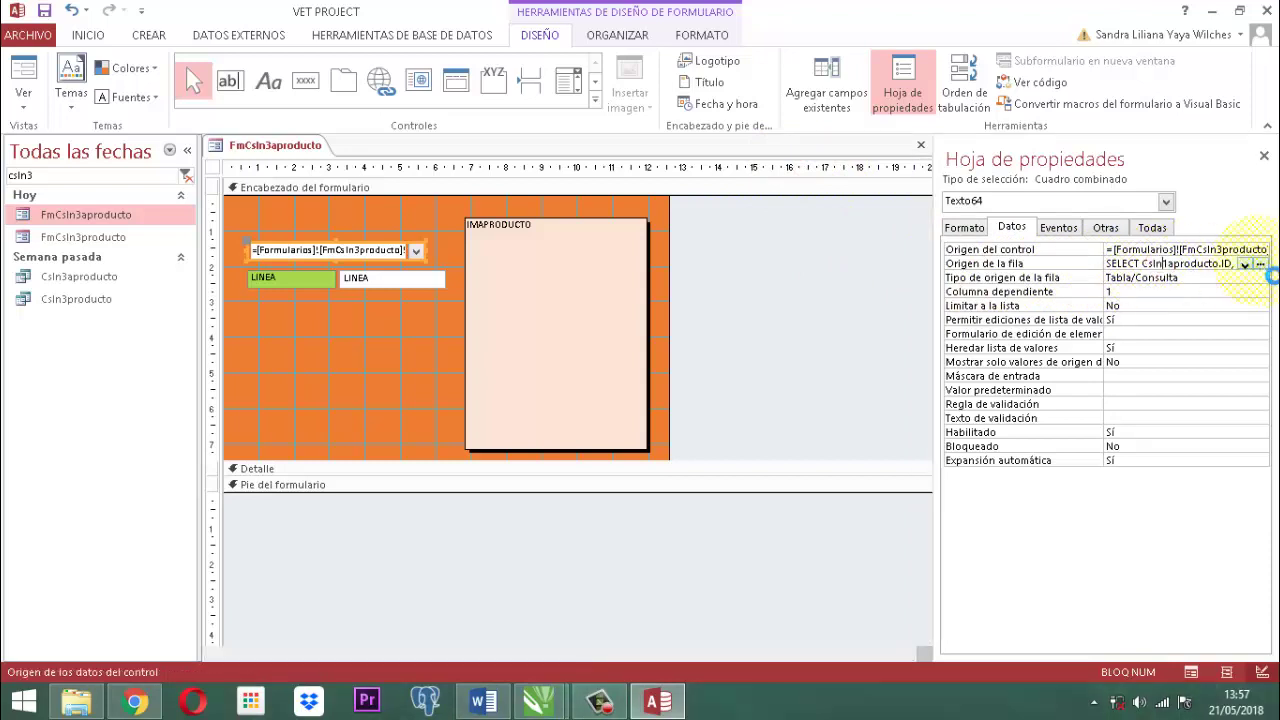
pyautogui.click(1260, 263)
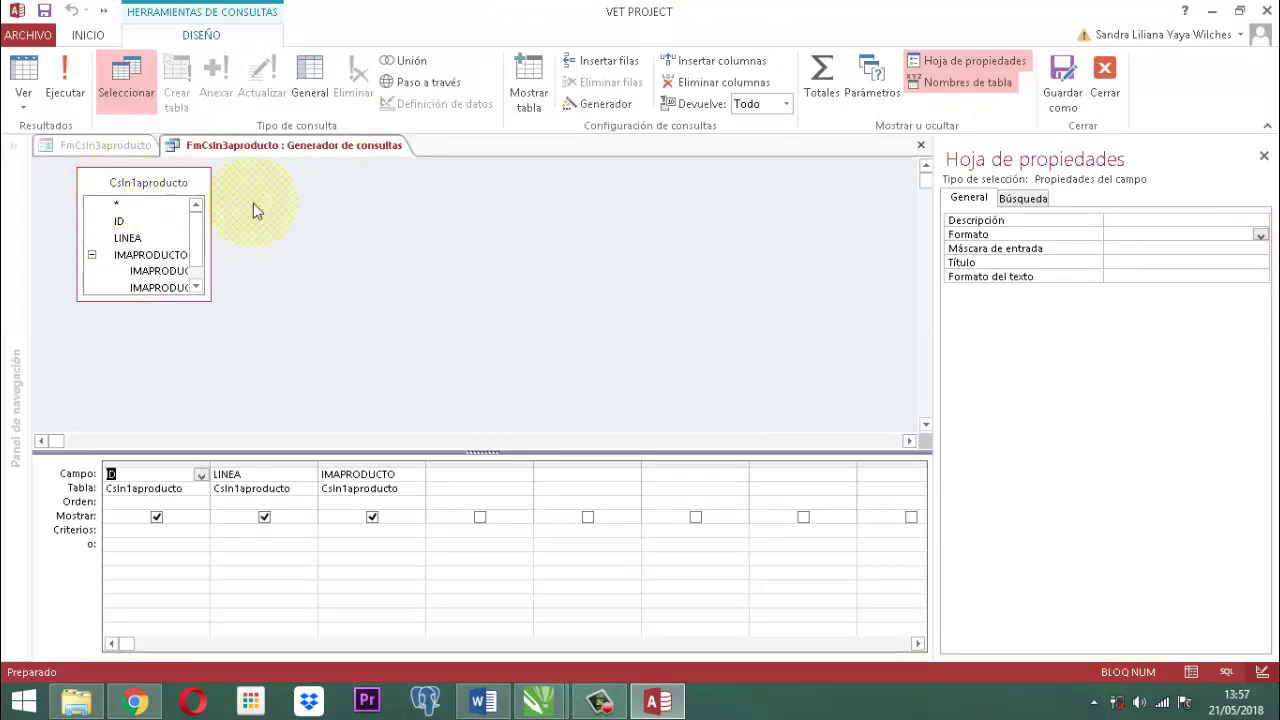
pyautogui.click(315, 177)
pyautogui.rightClick(315, 177)
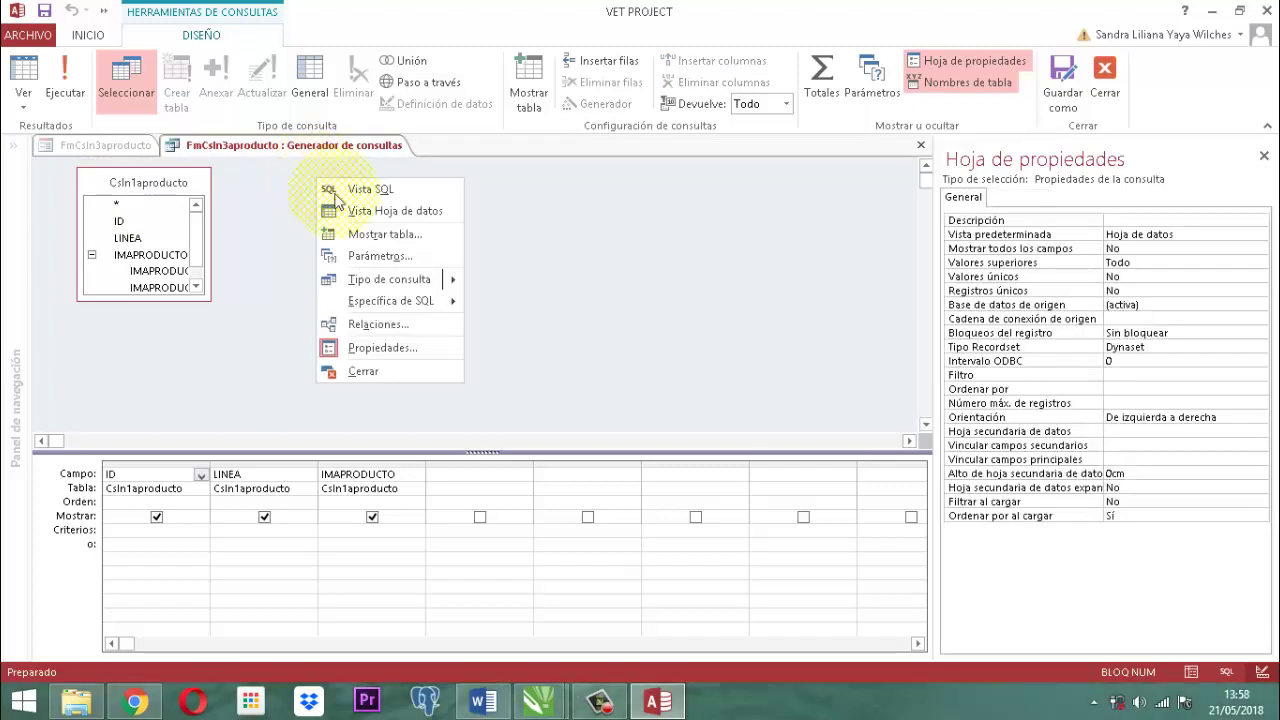
pyautogui.click(375, 232)
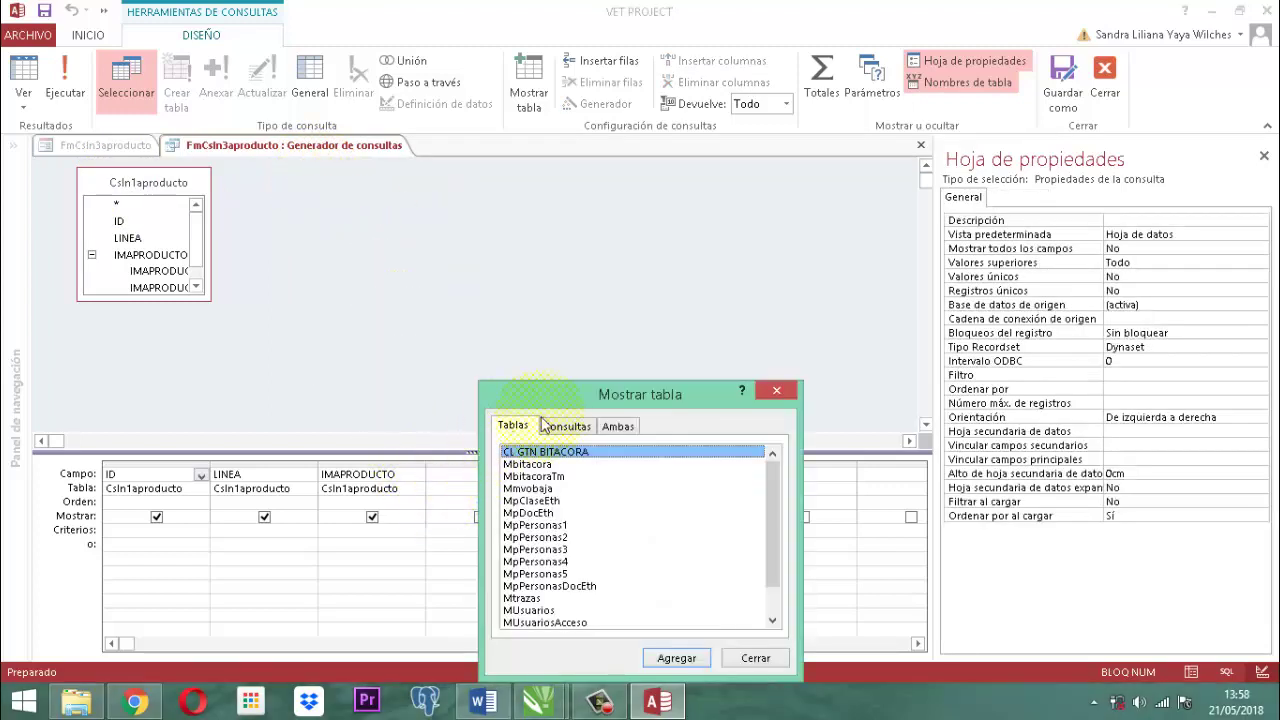
pyautogui.click(566, 426)
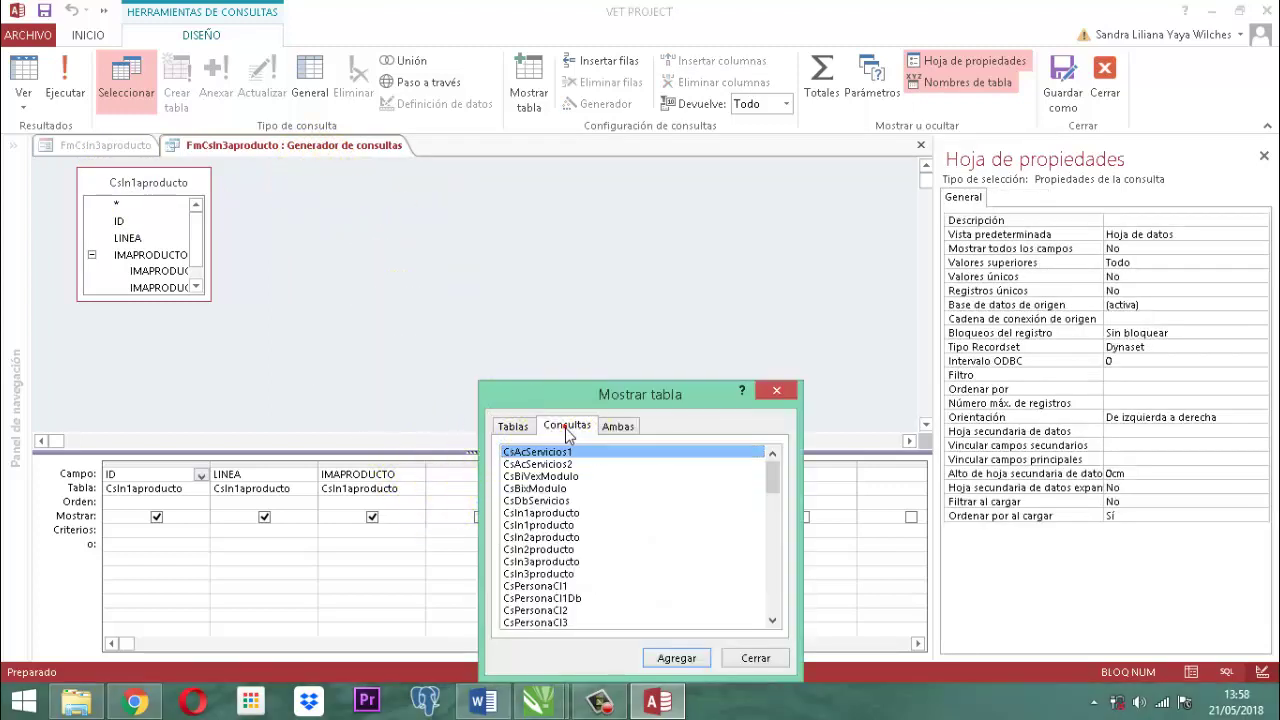
pyautogui.click(548, 562)
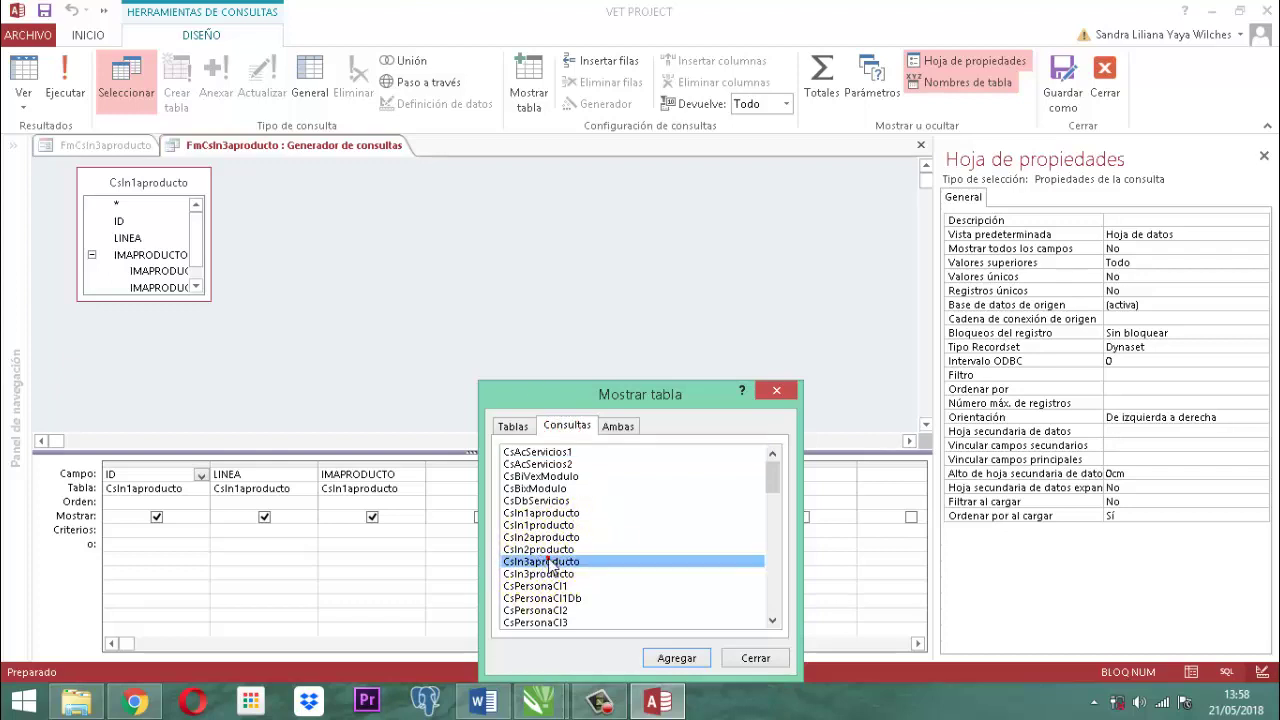
pyautogui.click(661, 659)
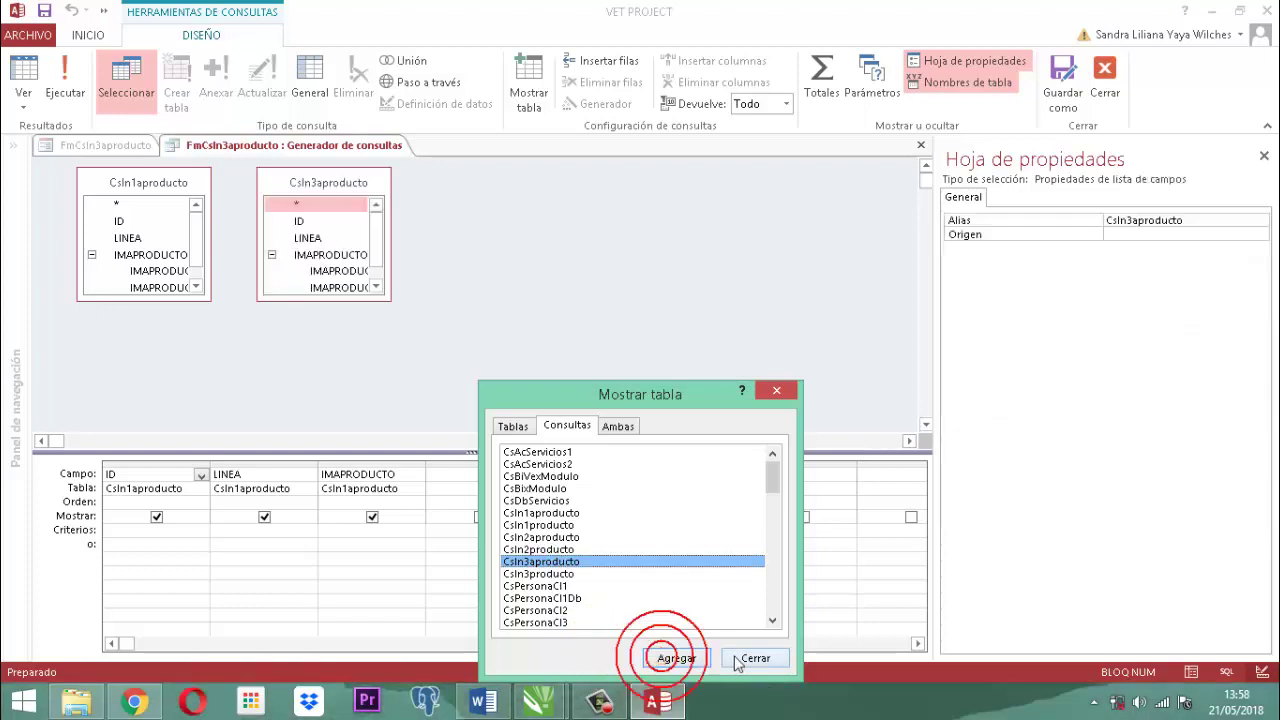
pyautogui.click(750, 658)
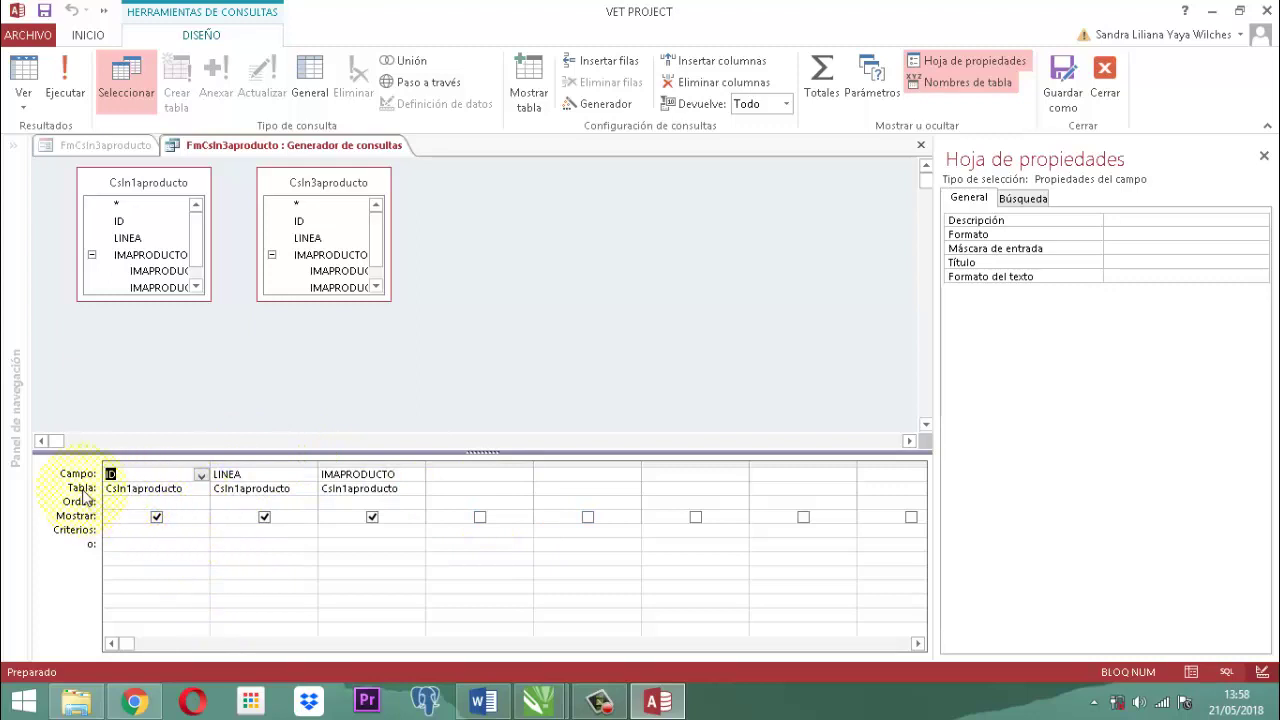
# Switch the source table of the ID, LINEA and IMAPRODUCTO fields to Csln3aproducto.
pyautogui.click(201, 488)
pyautogui.click(166, 522)
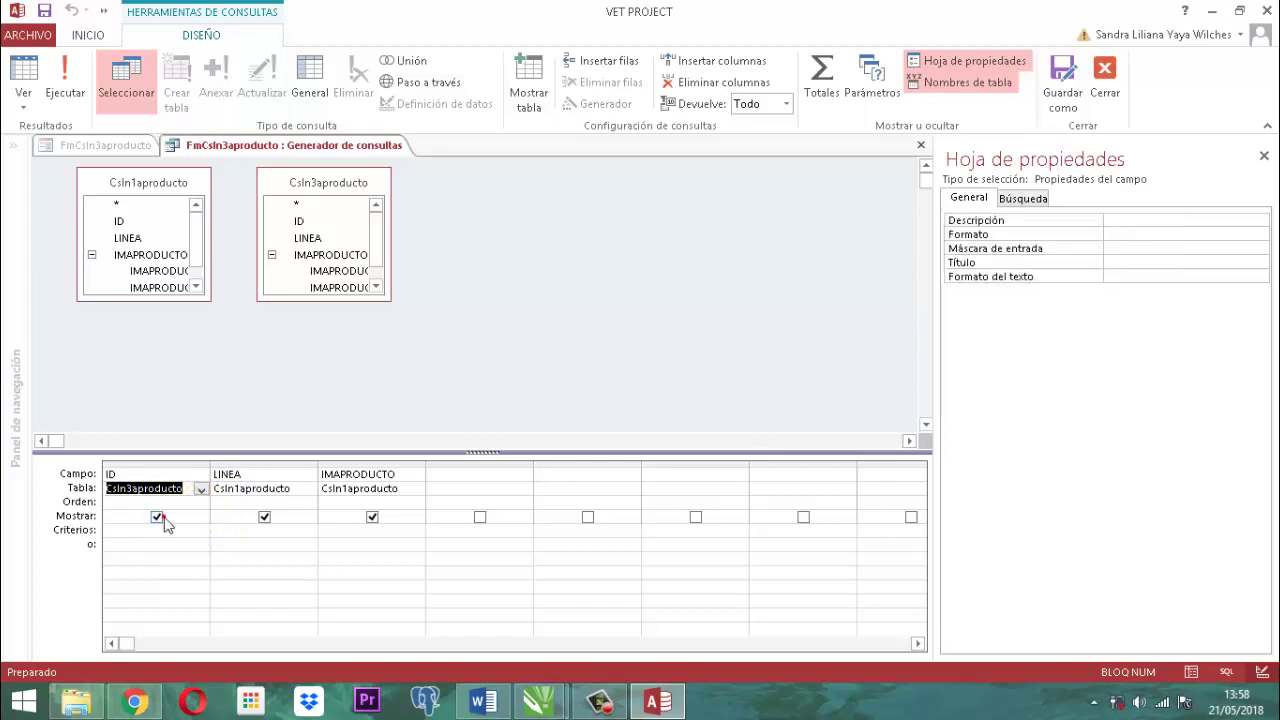
pyautogui.click(307, 490)
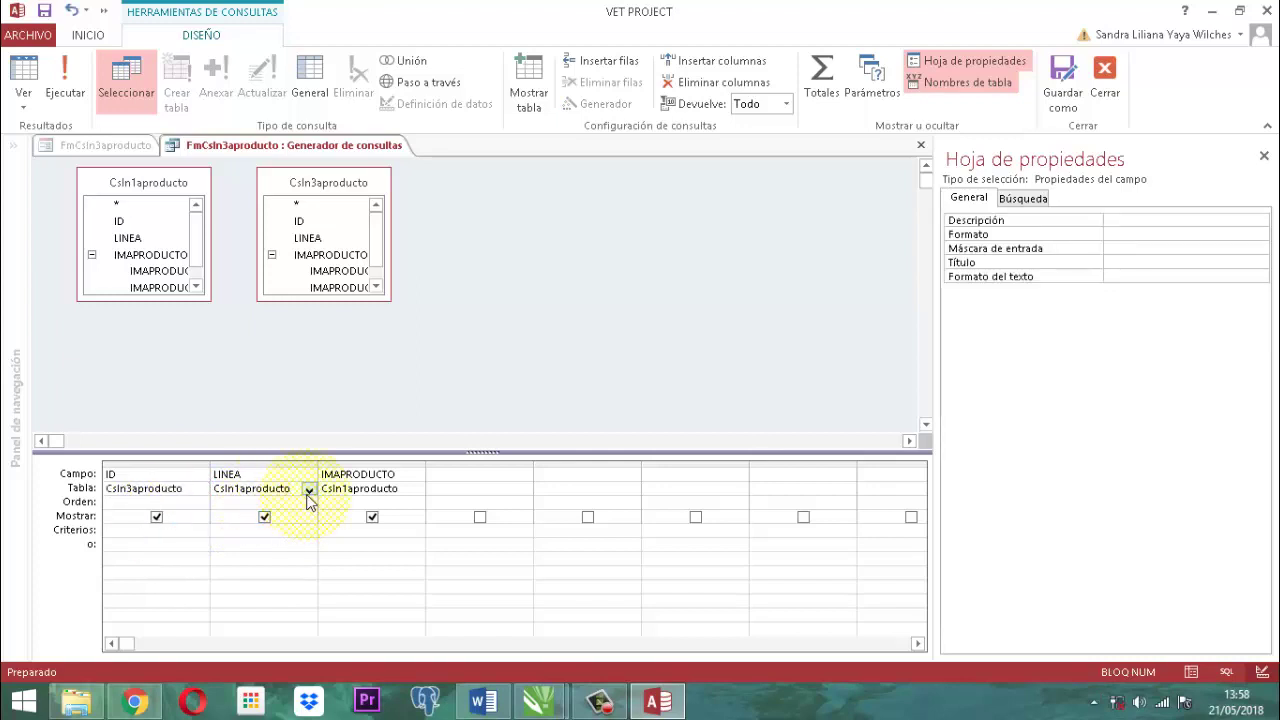
pyautogui.click(308, 491)
pyautogui.click(284, 521)
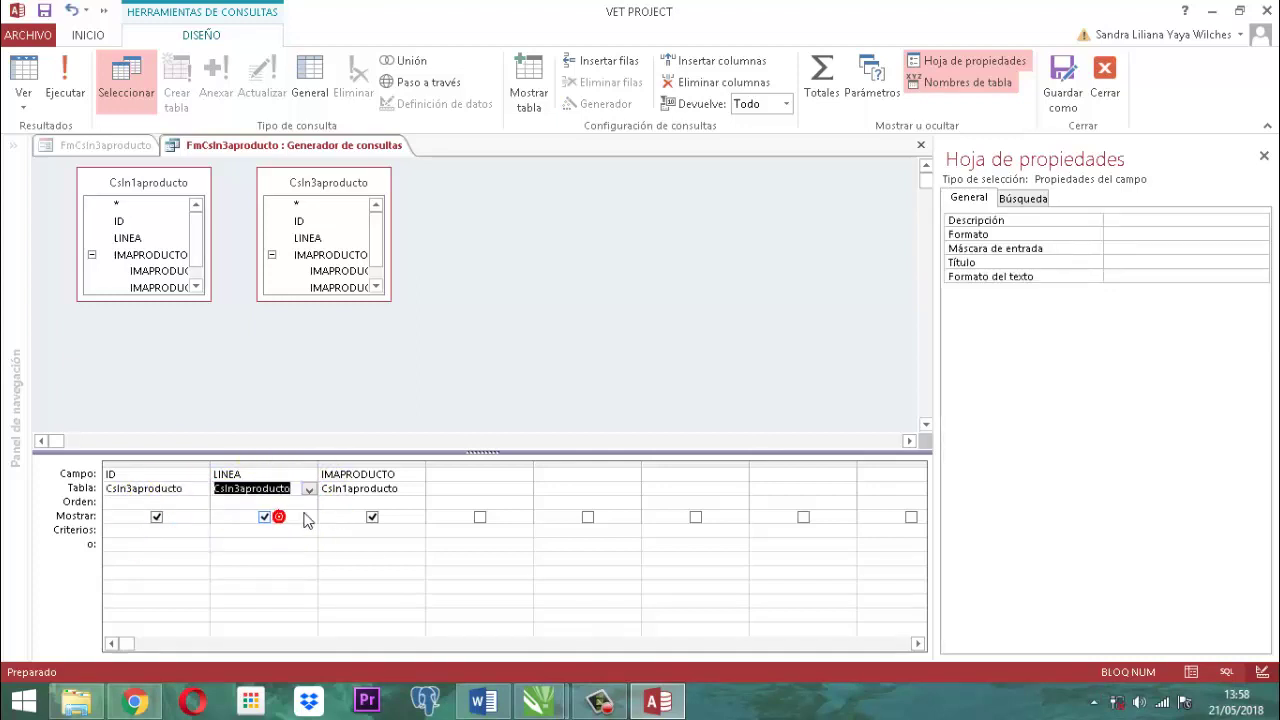
pyautogui.click(424, 494)
pyautogui.click(417, 489)
pyautogui.click(390, 520)
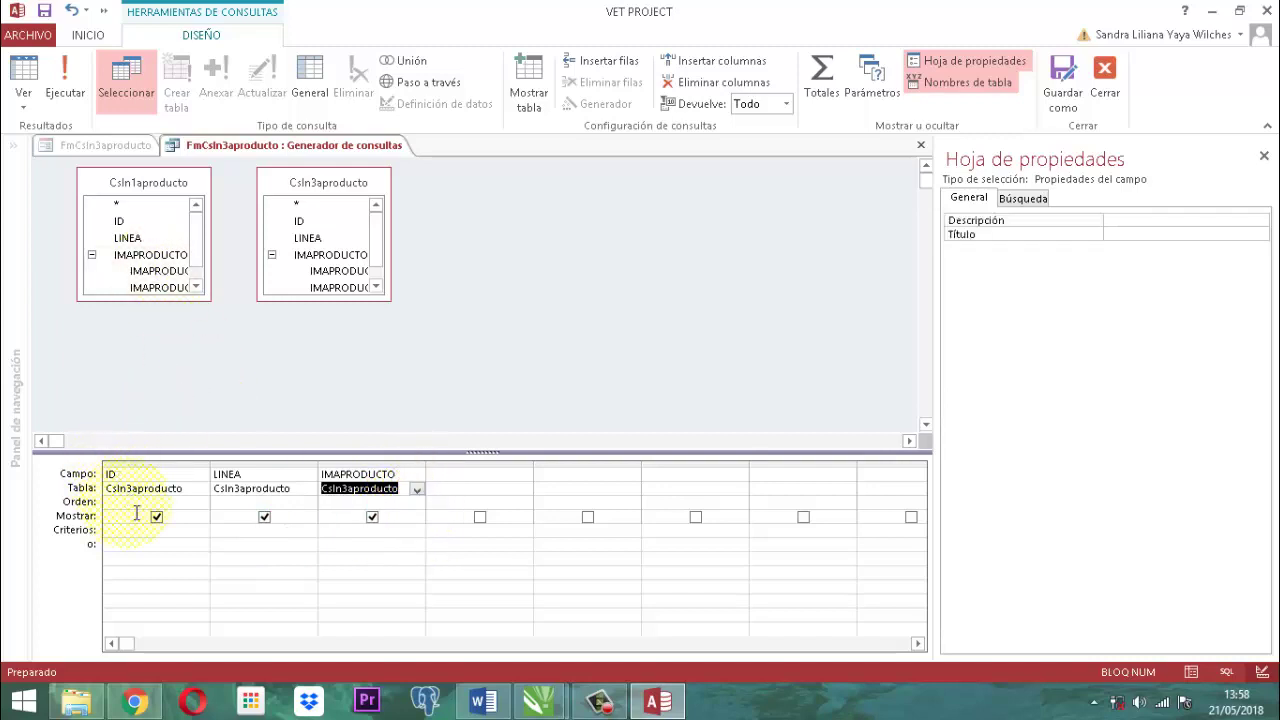
# Remove Csln1aproducto from the row source query and close the query builder, saving the SQL changes.
pyautogui.click(139, 182)
pyautogui.rightClick(137, 178)
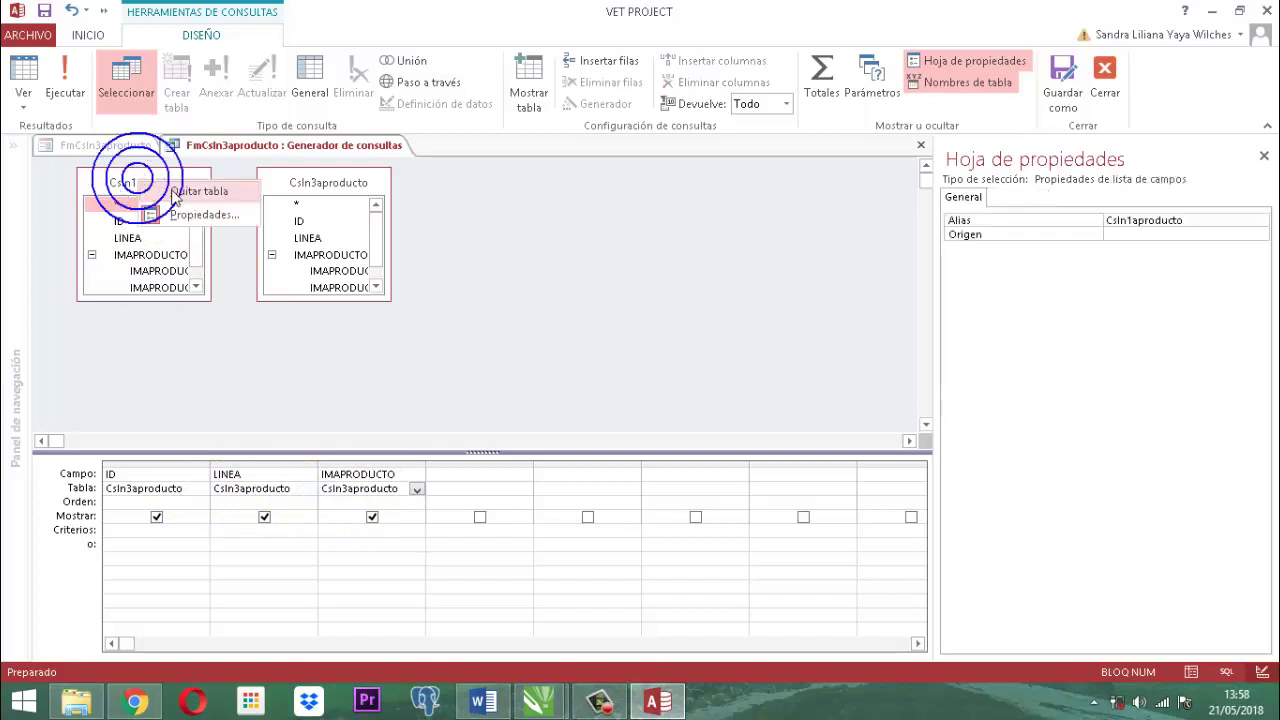
pyautogui.click(176, 191)
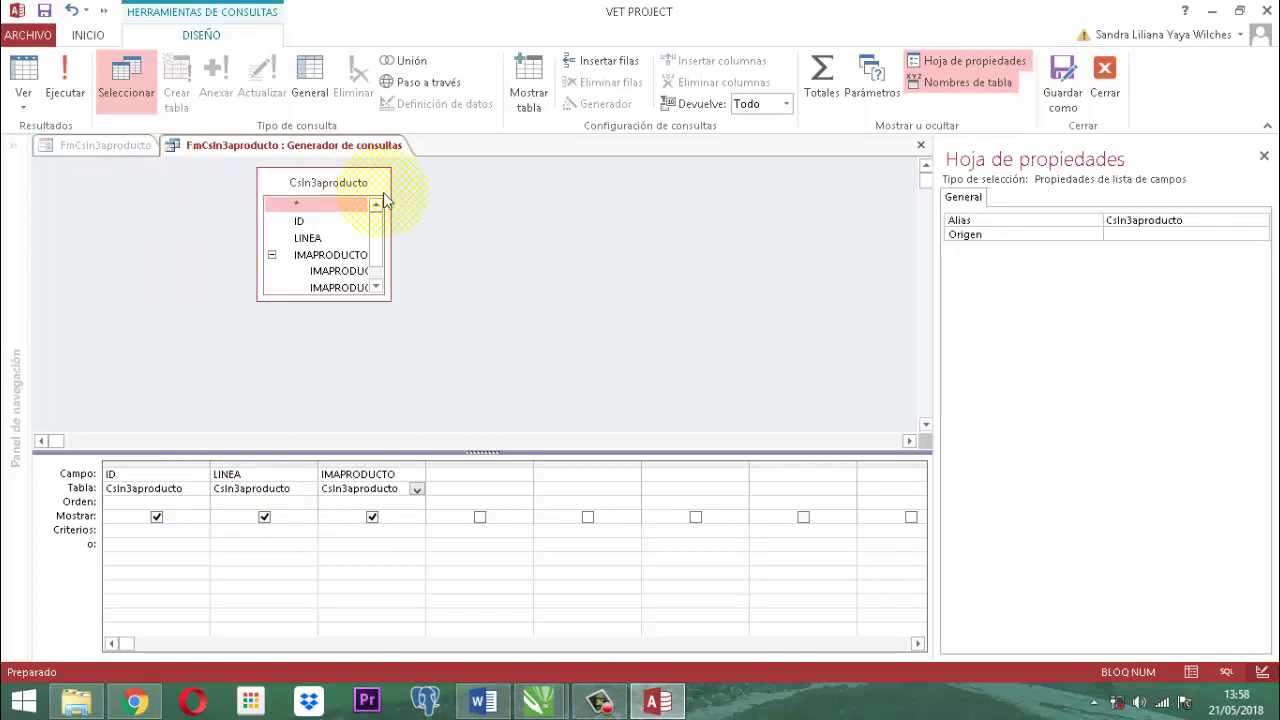
pyautogui.click(1106, 96)
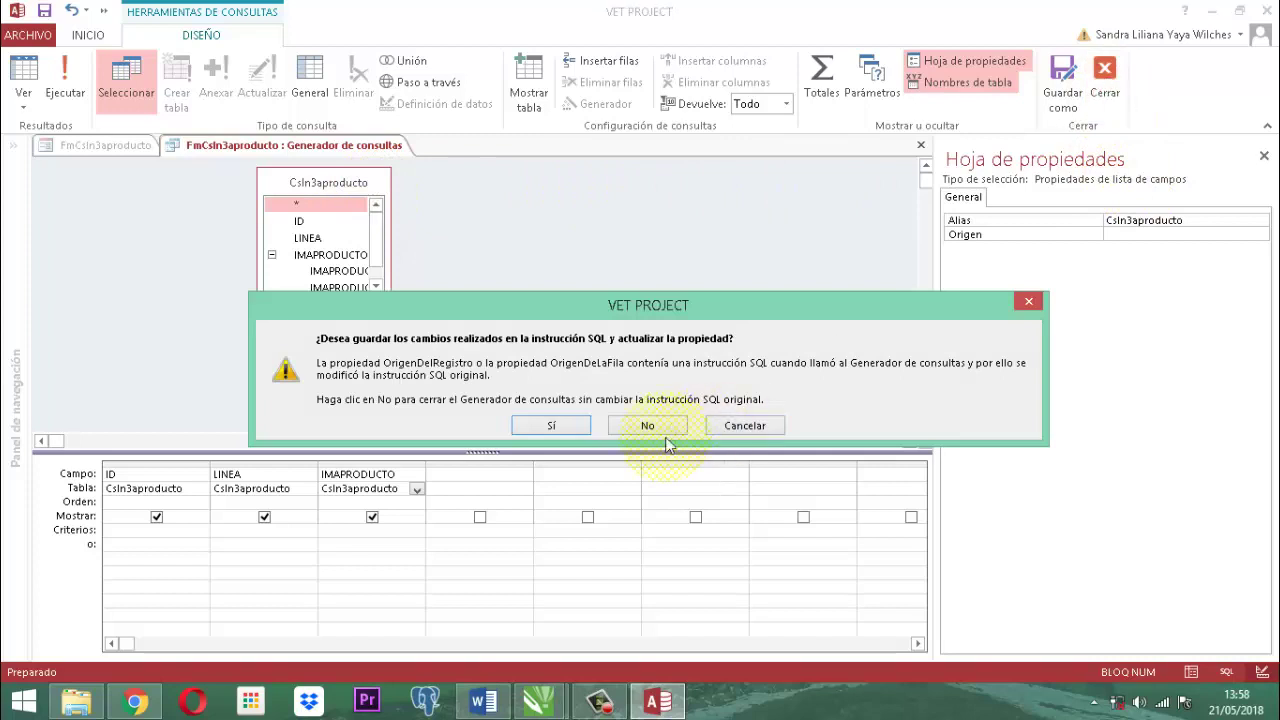
pyautogui.click(535, 428)
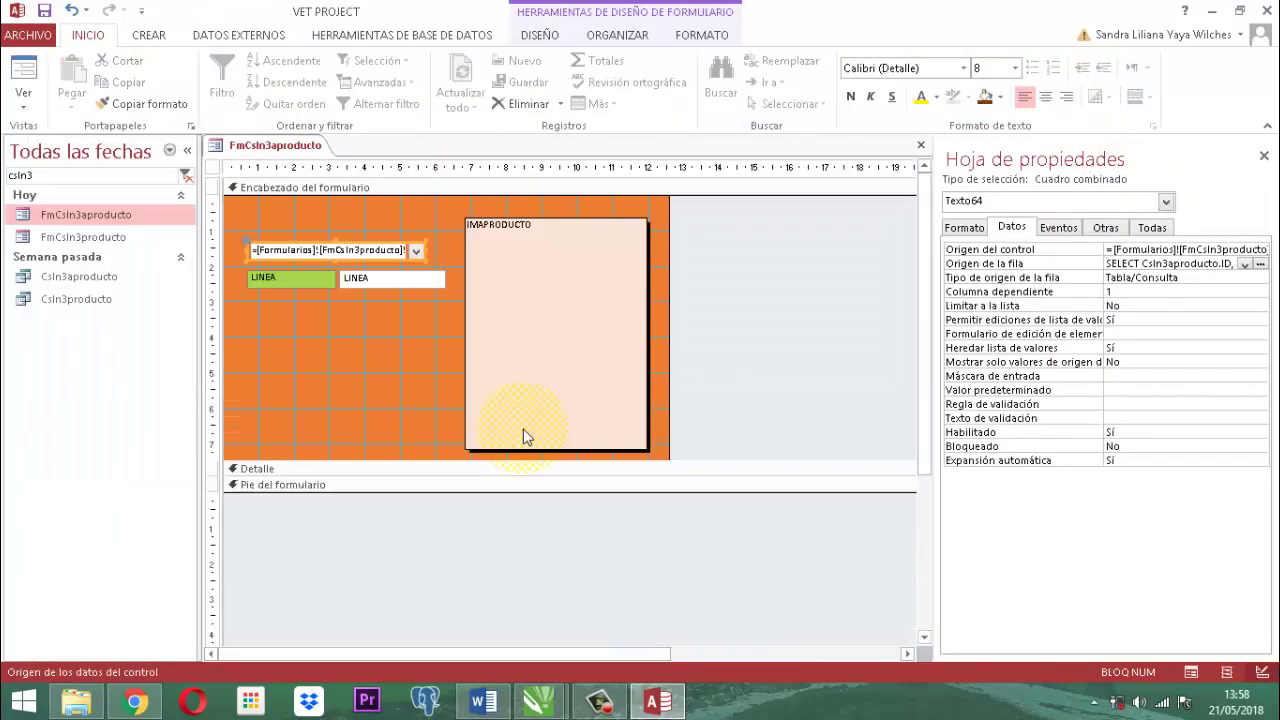
pyautogui.click(1033, 227)
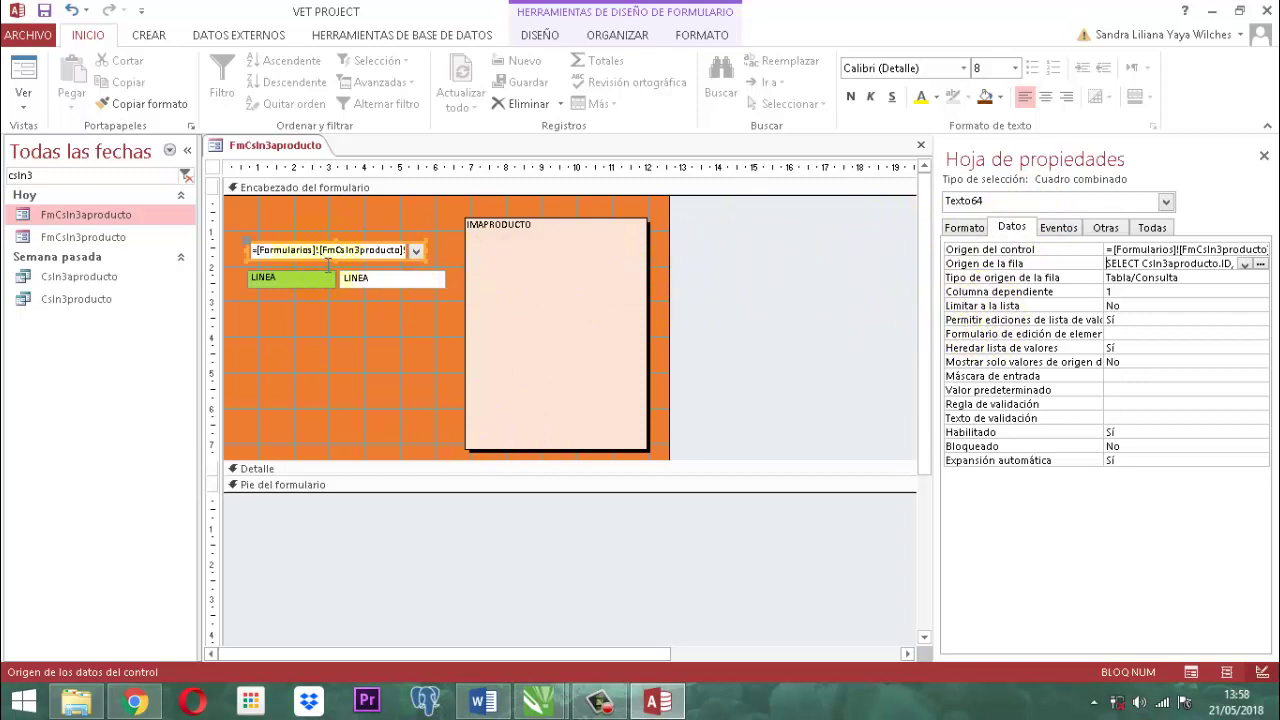
# Check the record source of the FmCsln3aproducto form, and close its property sheet and the form.
pyautogui.click(213, 168)
pyautogui.click(1003, 240)
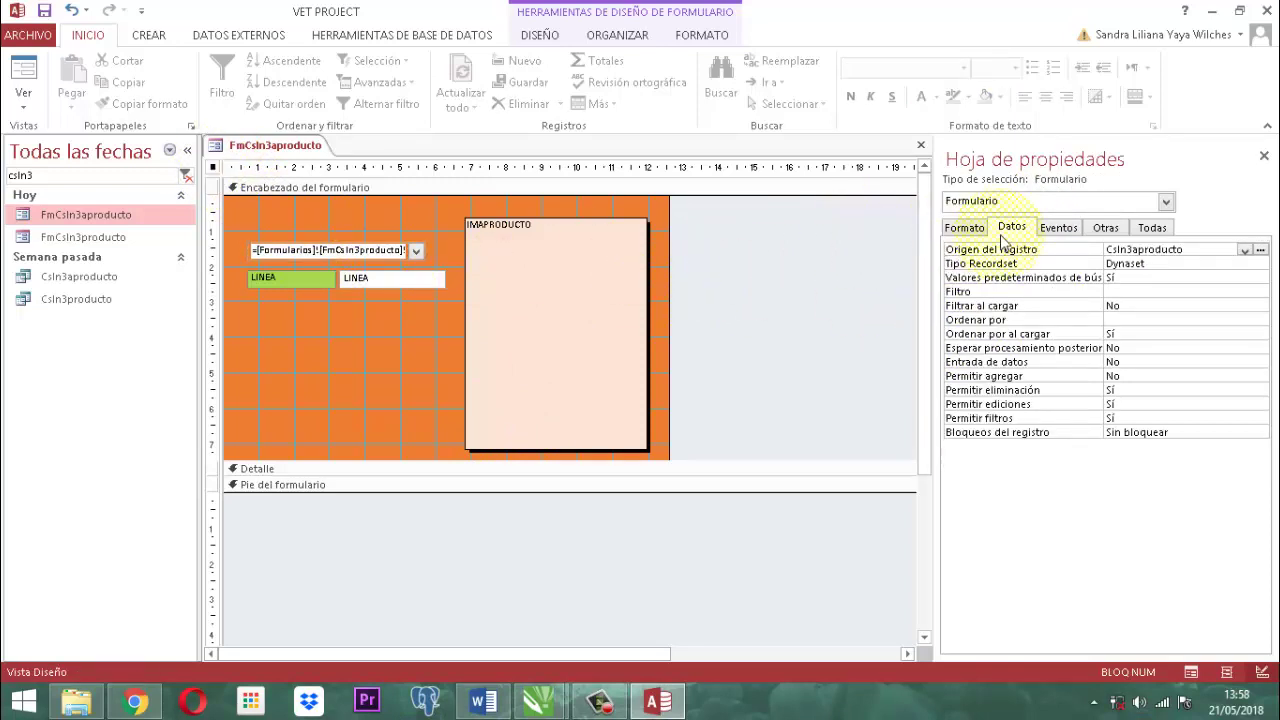
pyautogui.click(1264, 158)
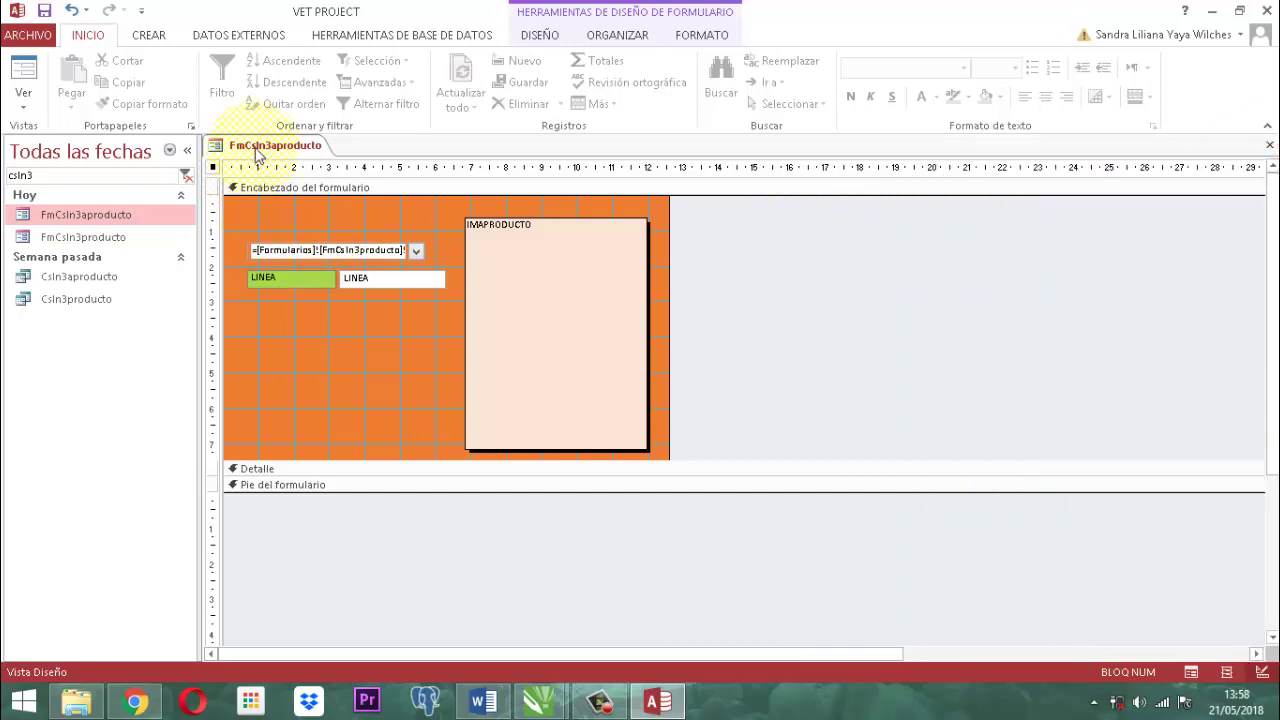
pyautogui.rightClick(258, 150)
pyautogui.click(251, 140)
pyautogui.rightClick(273, 146)
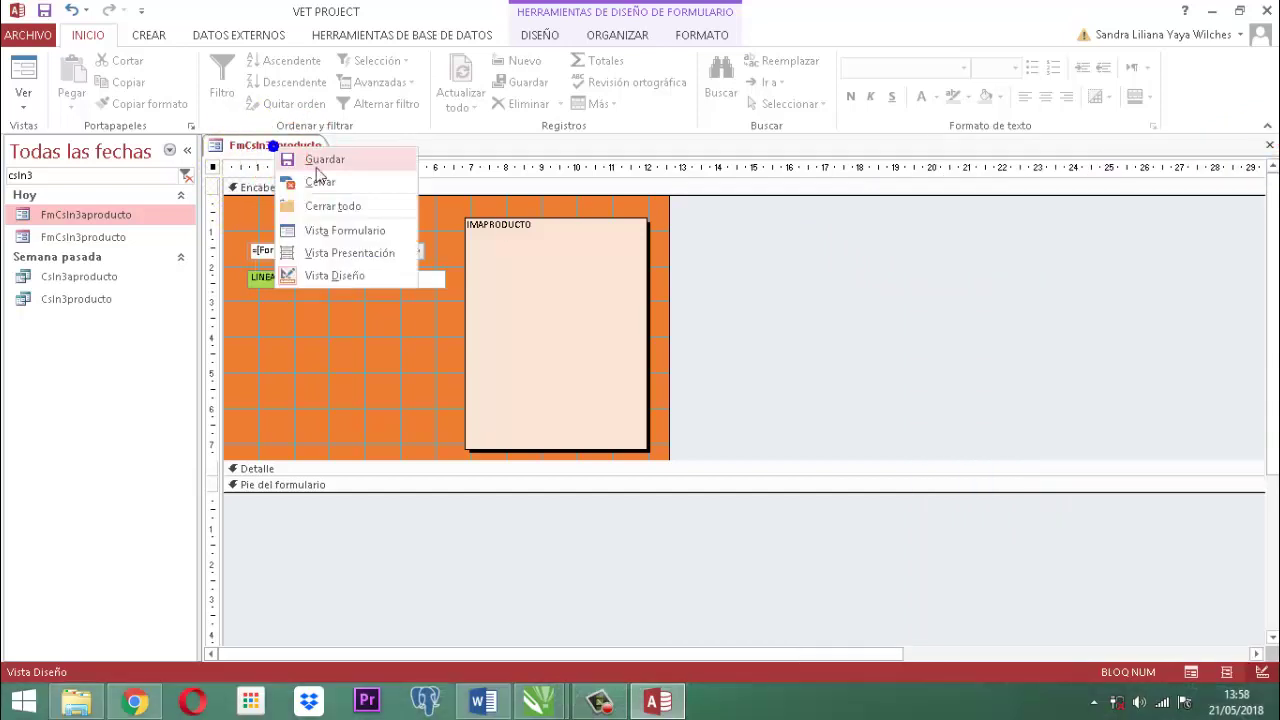
pyautogui.click(318, 180)
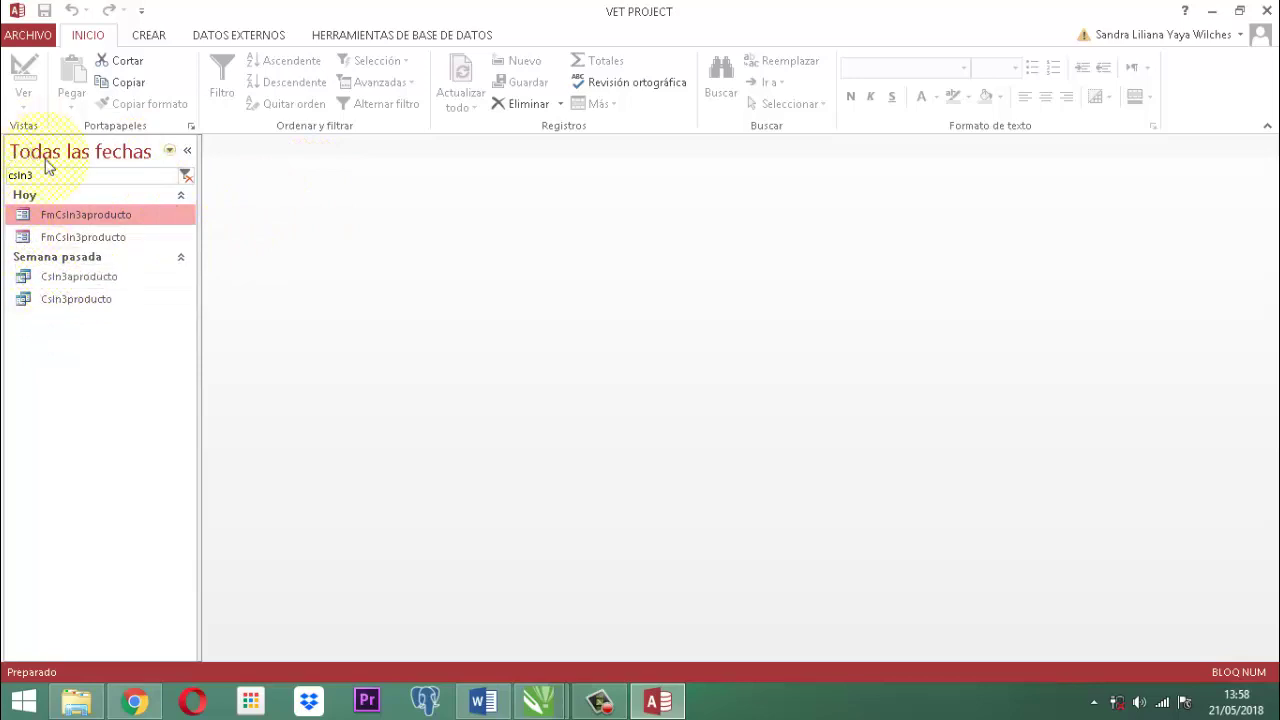
# Filter the database objects by "fmmenupr" and open the FmMenuProductos form in Design view.
pyautogui.moveTo(45, 175); pyautogui.dragTo(6, 172)
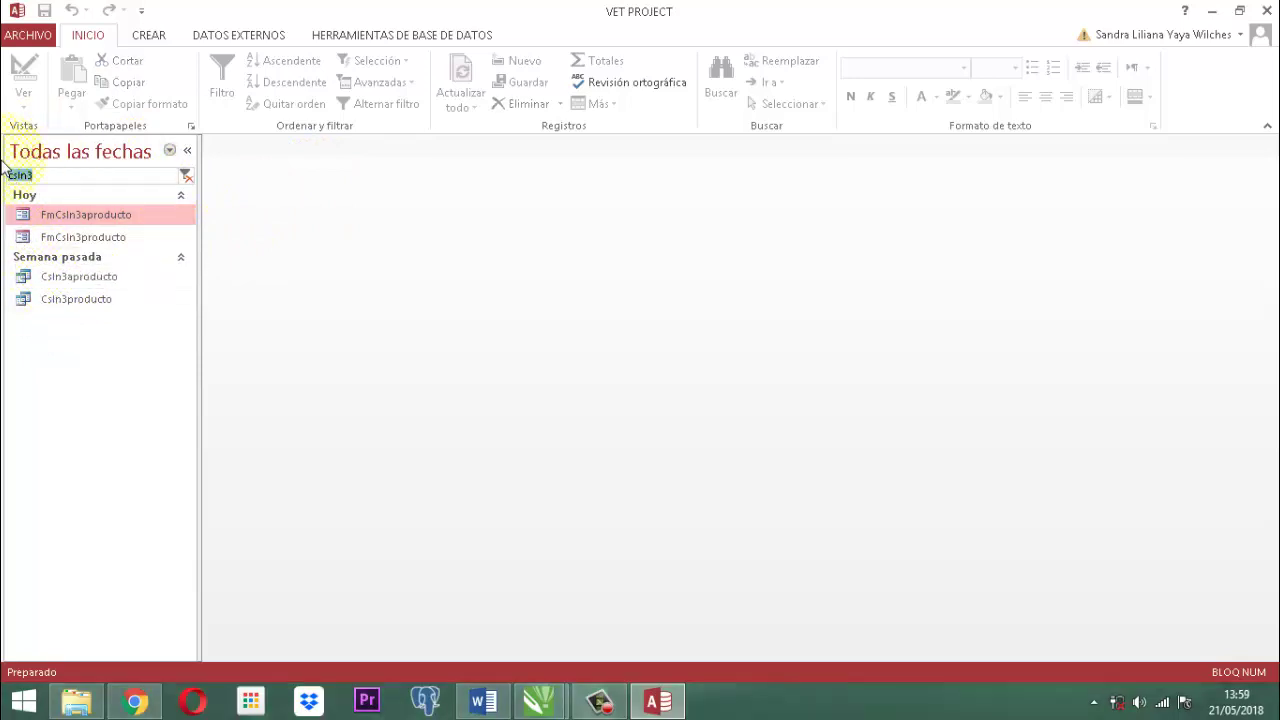
pyautogui.write('fmmenu')
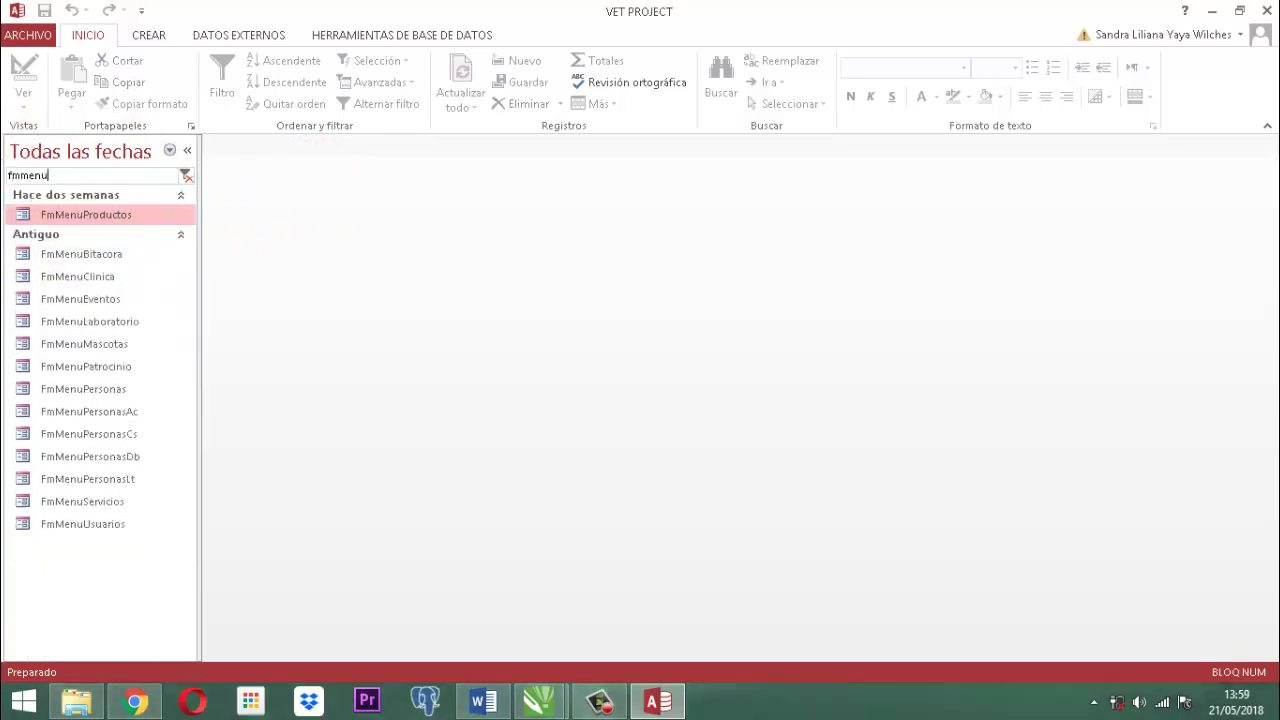
pyautogui.write('pr')
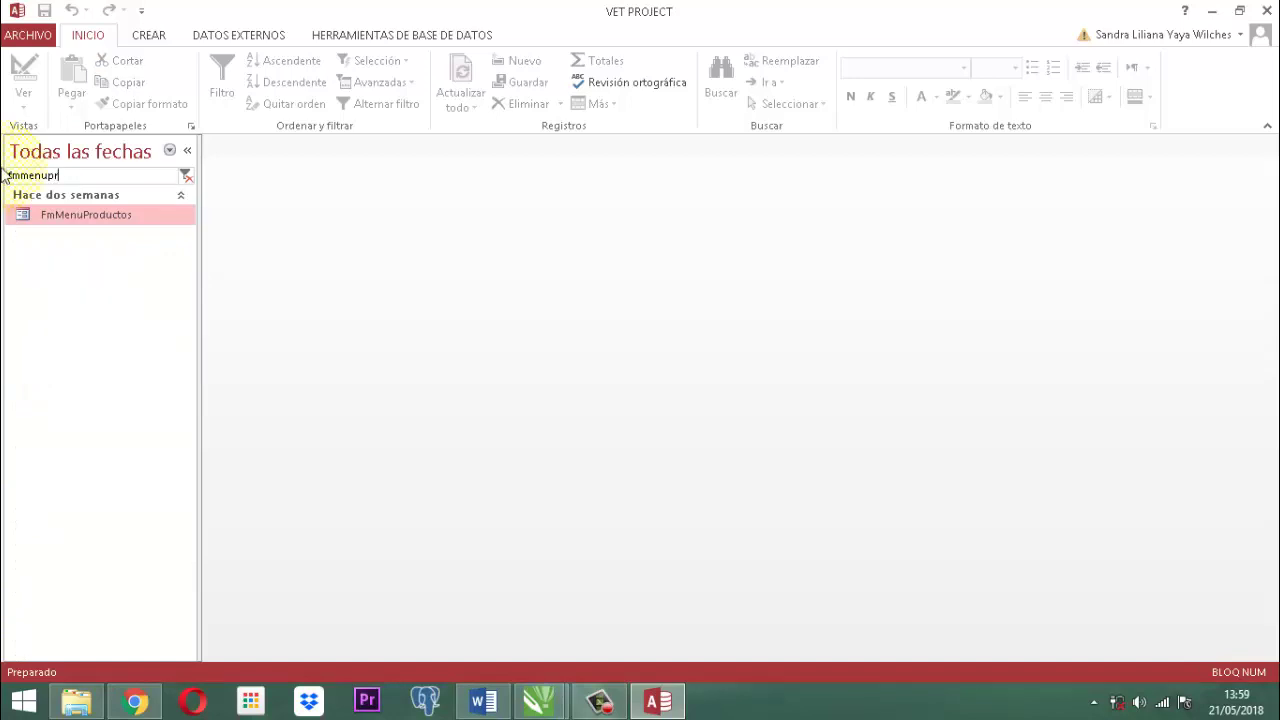
pyautogui.rightClick(127, 218)
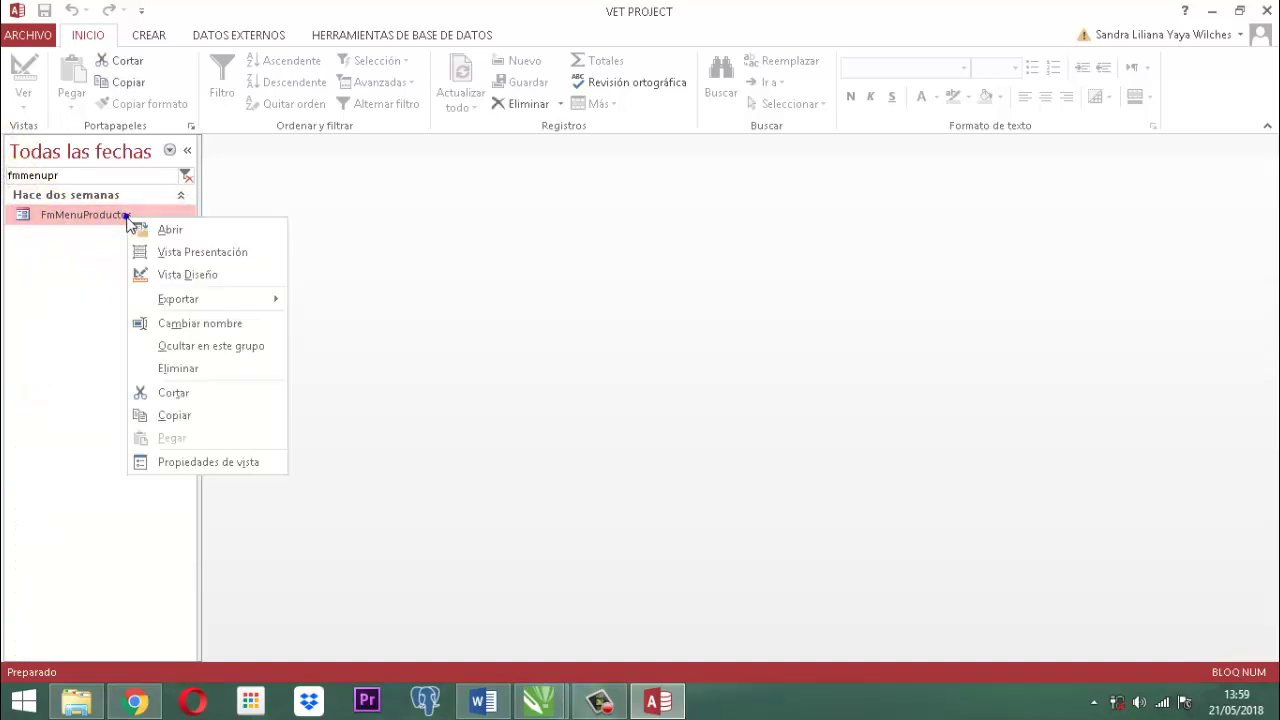
pyautogui.click(195, 274)
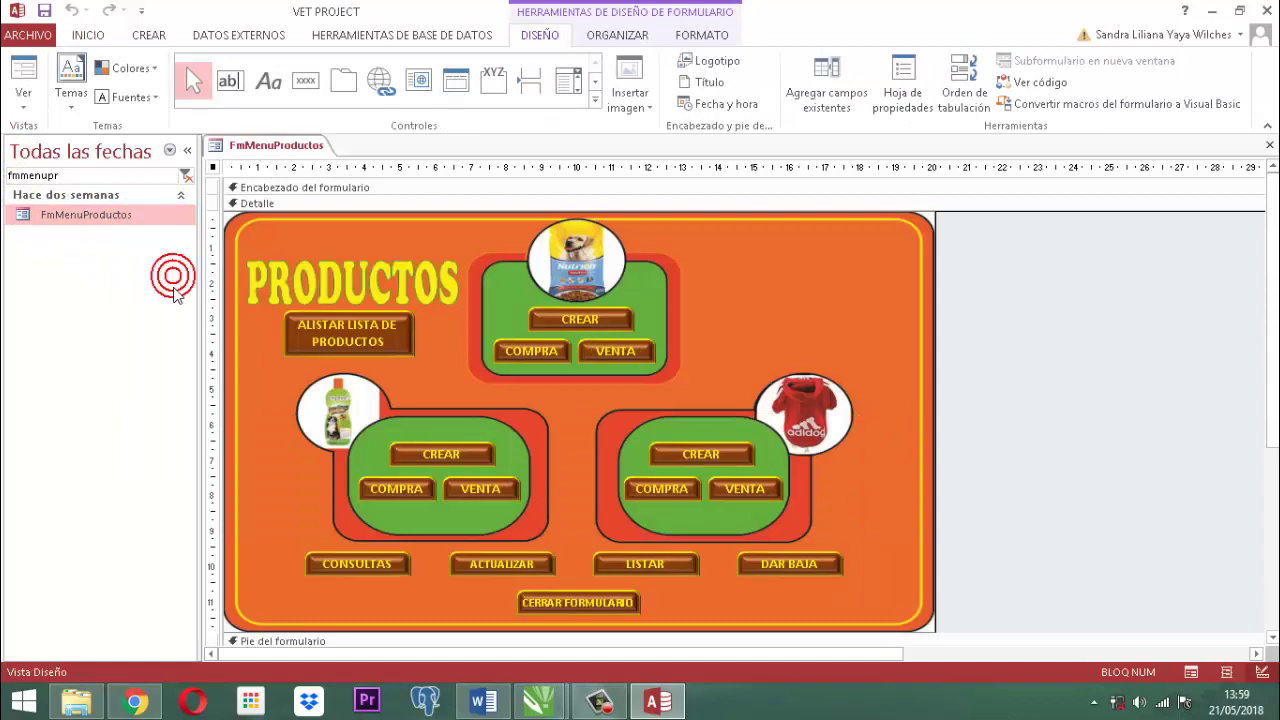
# Create an on-click code procedure for the CREAR button in the clothing section using the code builder.
pyautogui.click(665, 457)
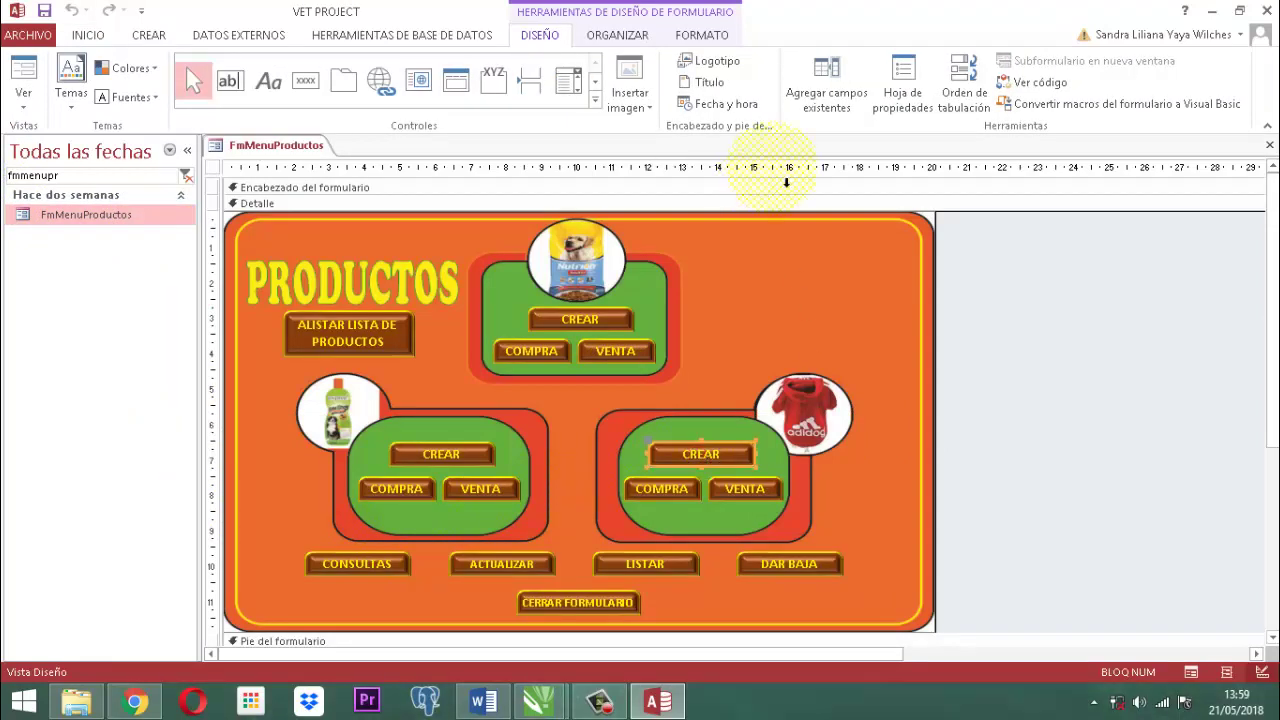
pyautogui.click(903, 88)
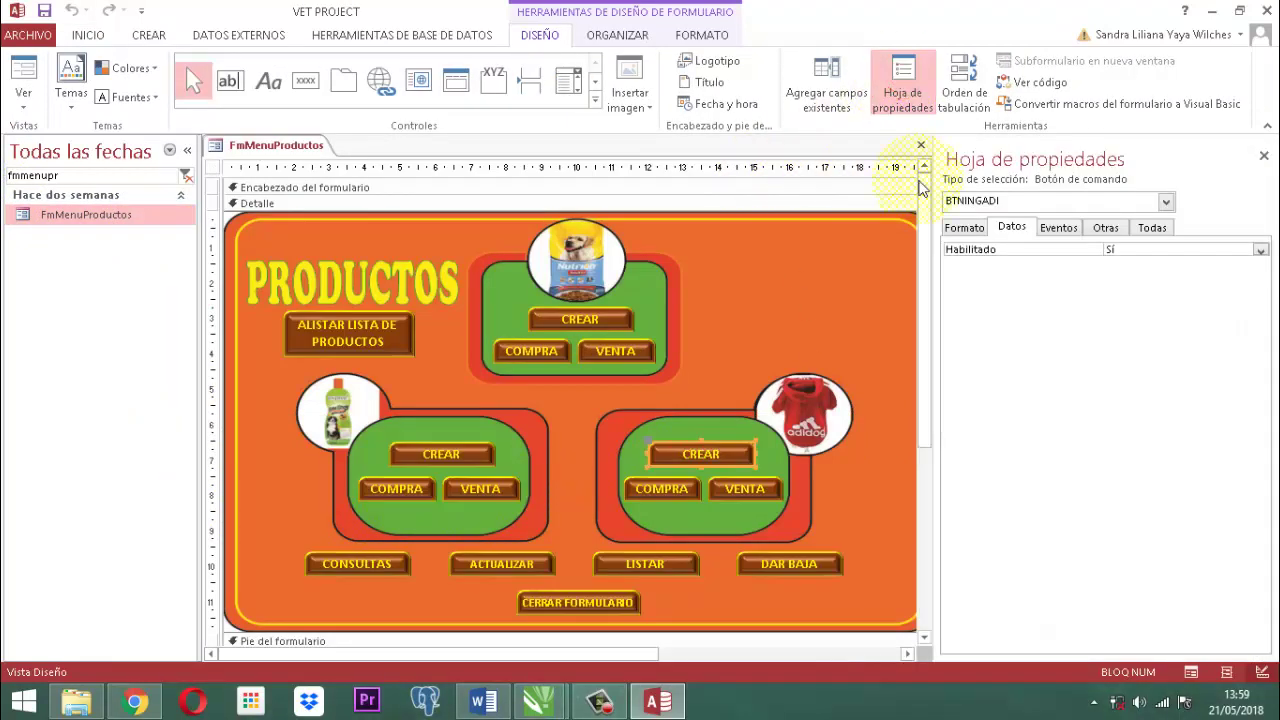
pyautogui.click(1058, 228)
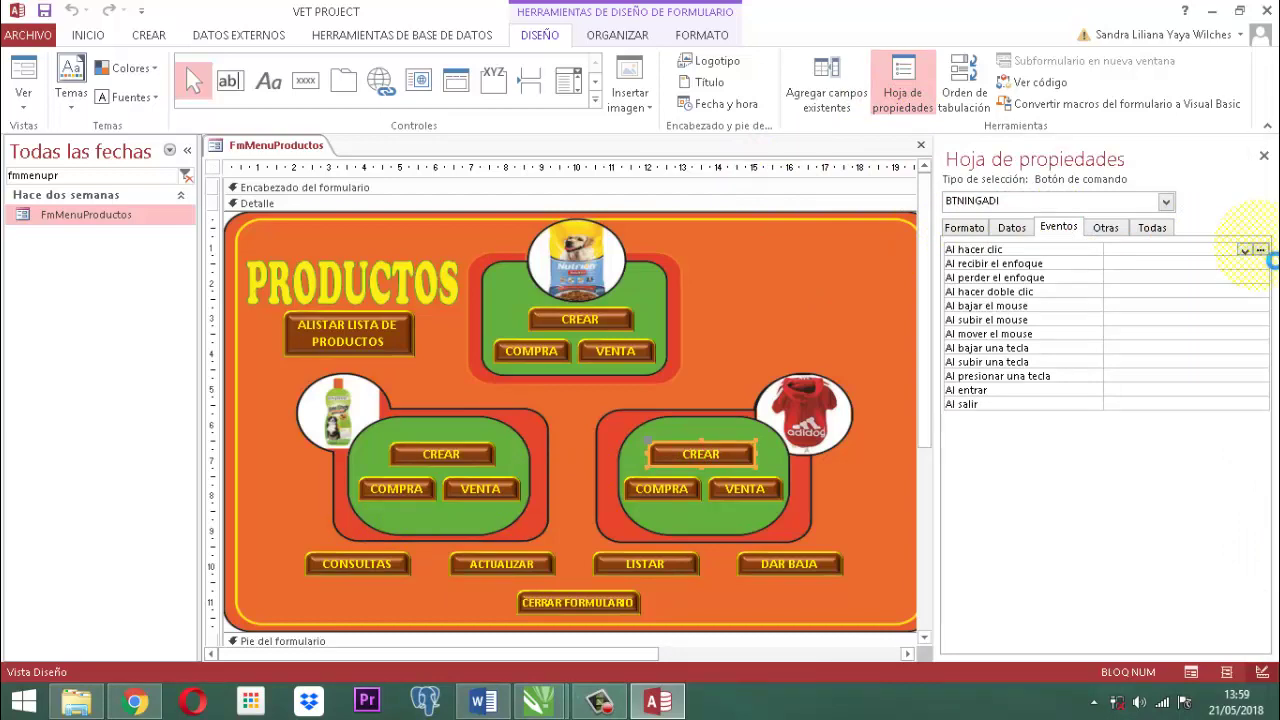
pyautogui.click(1261, 250)
pyautogui.click(636, 204)
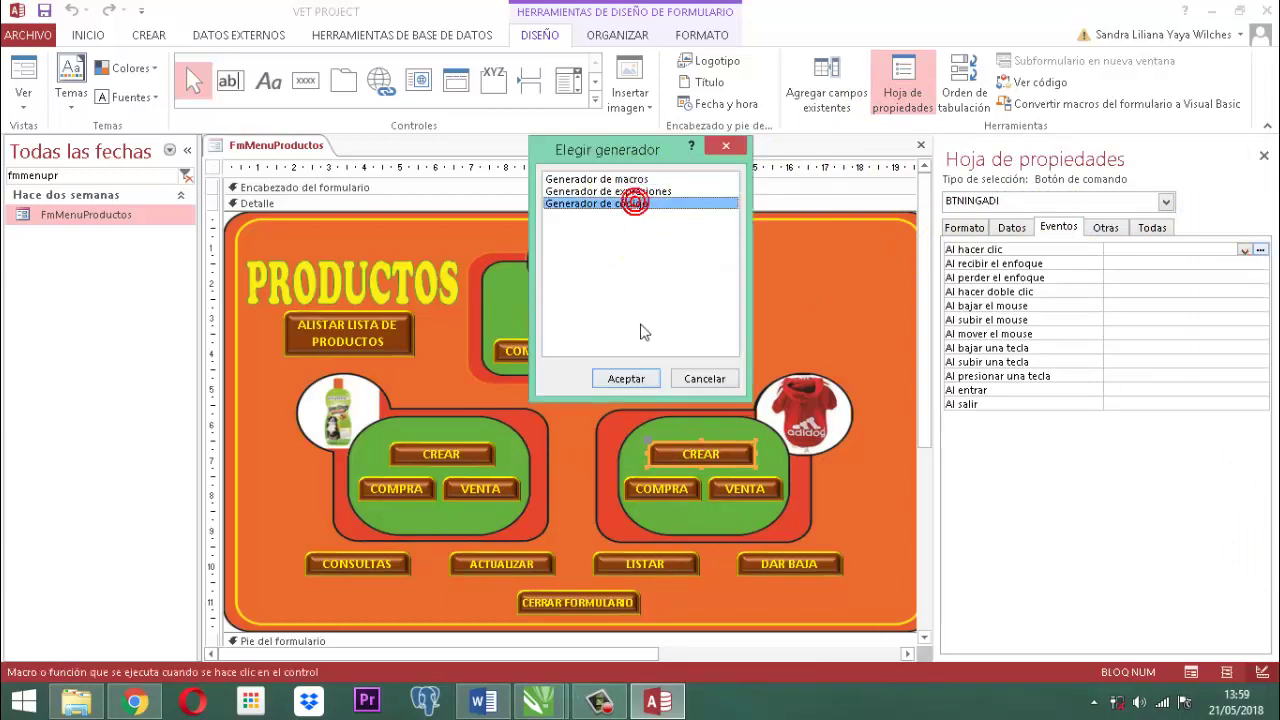
pyautogui.click(626, 378)
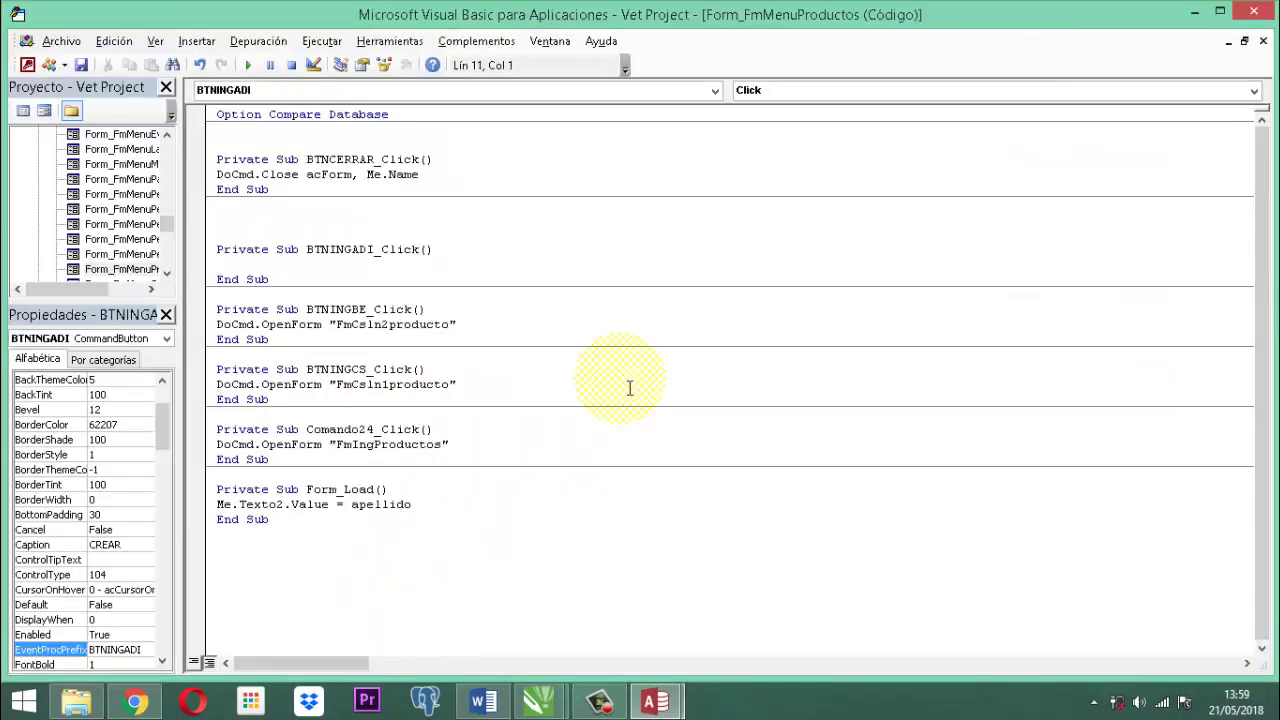
# Write DoCmd.OpenForm "FmCsln3producto" in the BTNINGADI_Click procedure.
pyautogui.write('DO')
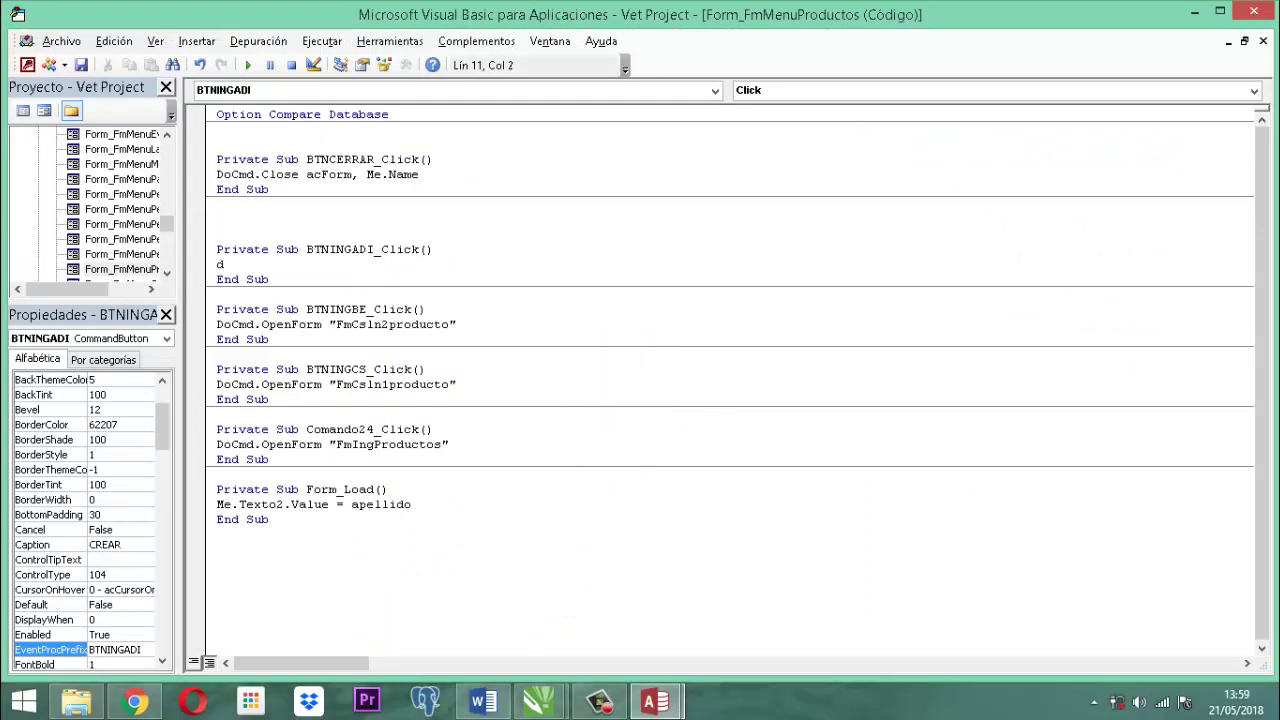
pyautogui.write('C')
pyautogui.press('BackSpace')
pyautogui.press('BackSpace')
pyautogui.write('ocmd.OpenForm ')
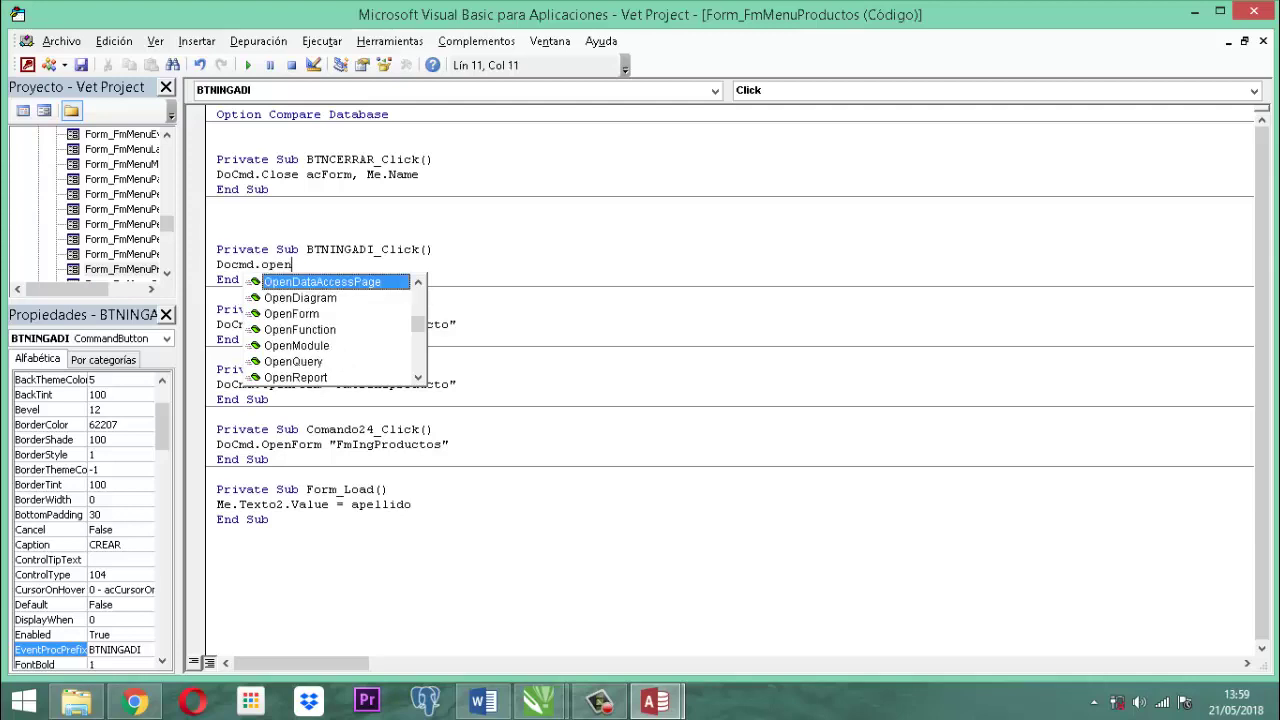
pyautogui.write('"')
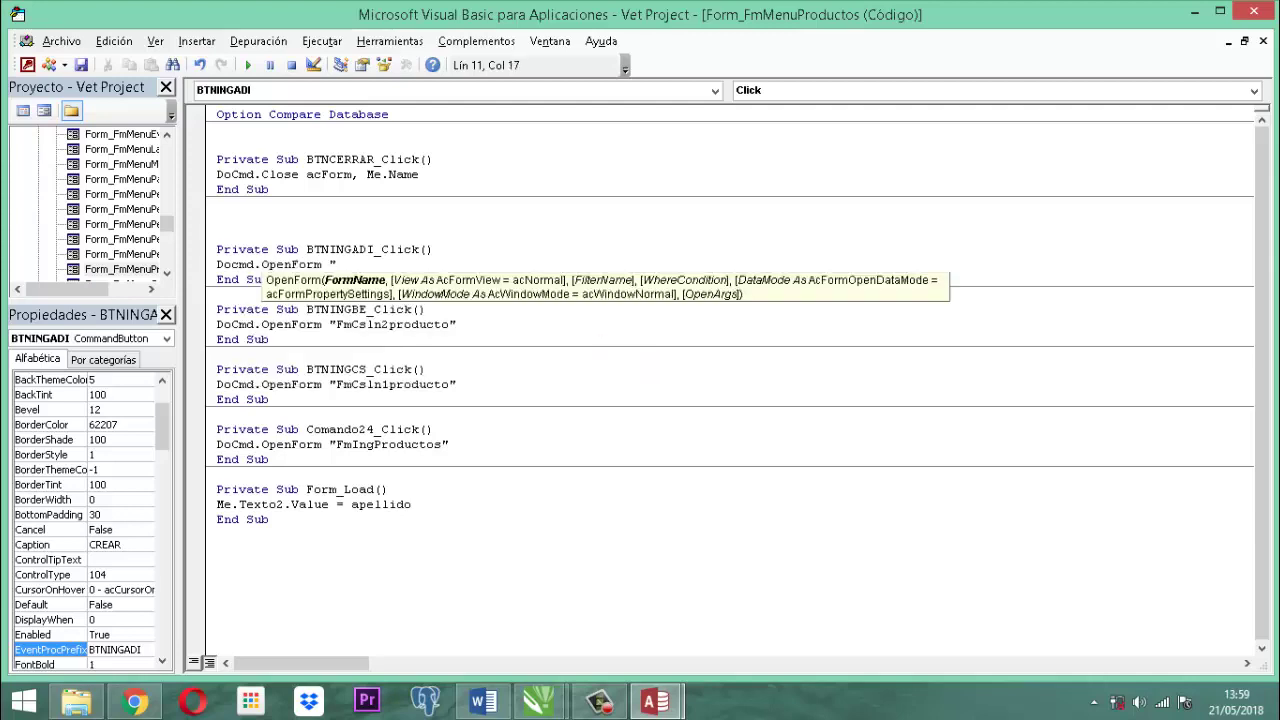
pyautogui.write('FmCsln3')
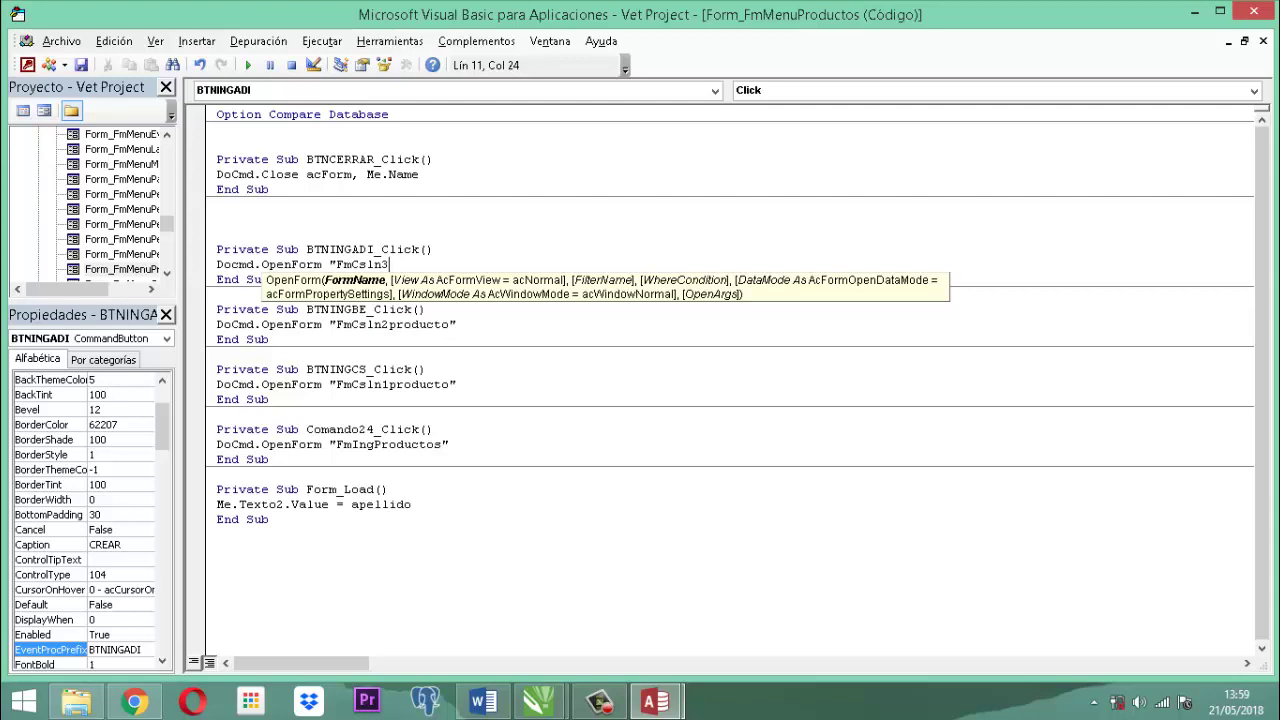
pyautogui.write('product')
pyautogui.press('BackSpace')
pyautogui.press('BackSpace')
pyautogui.press('BackSpace')
pyautogui.press('BackSpace')
pyautogui.press('BackSpace')
pyautogui.write('oducto')
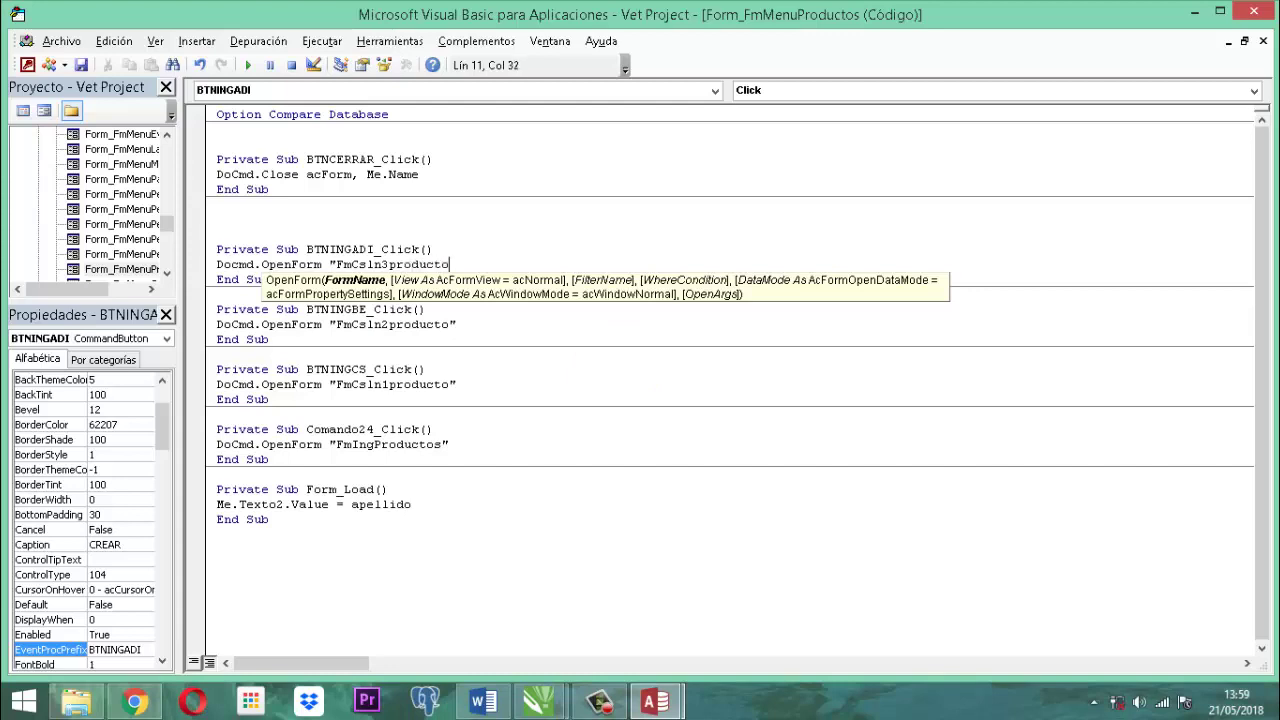
pyautogui.write('"')
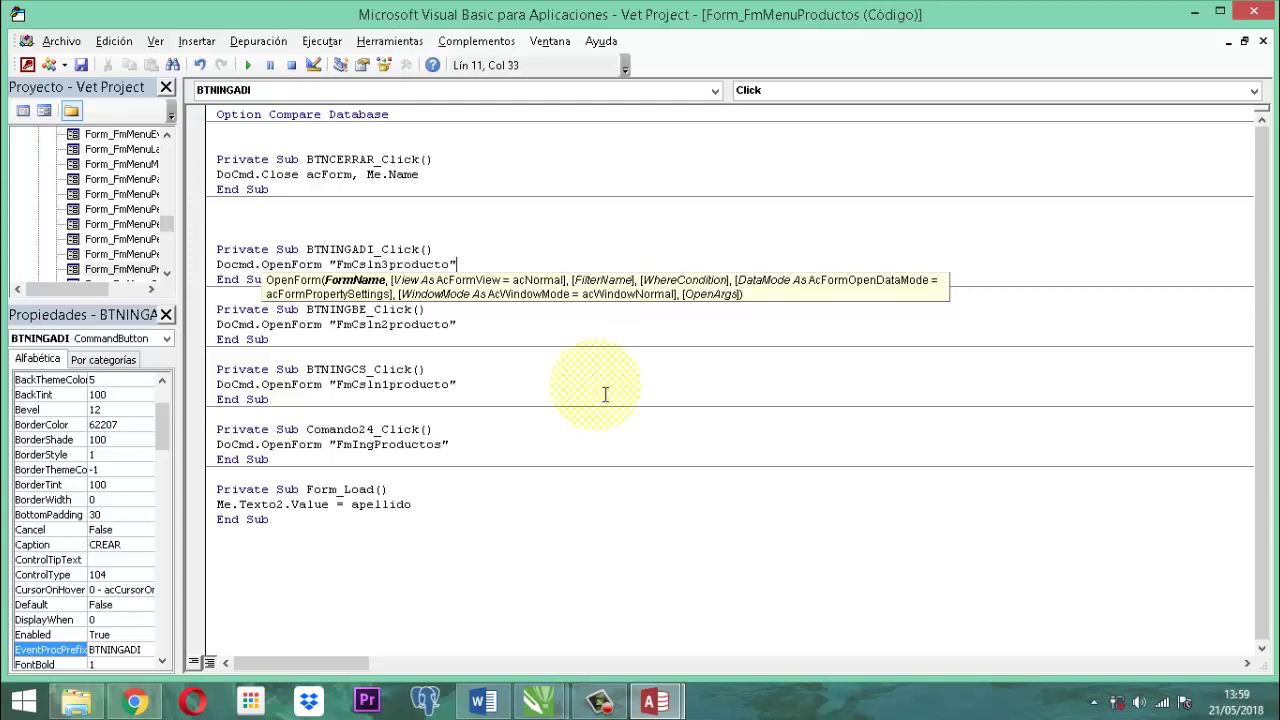
# Save the code, and close the code editor, the property sheet and the FmMenuProductos form.
pyautogui.click(90, 65)
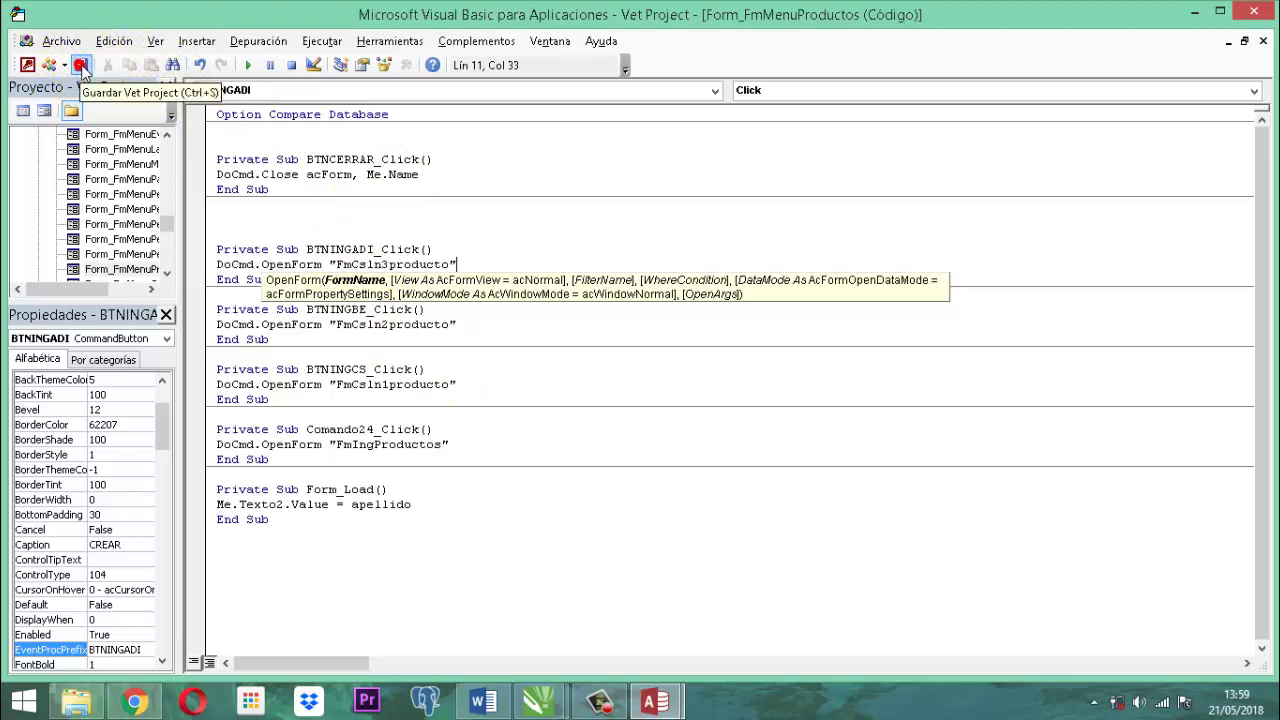
pyautogui.click(1250, 13)
pyautogui.click(1264, 157)
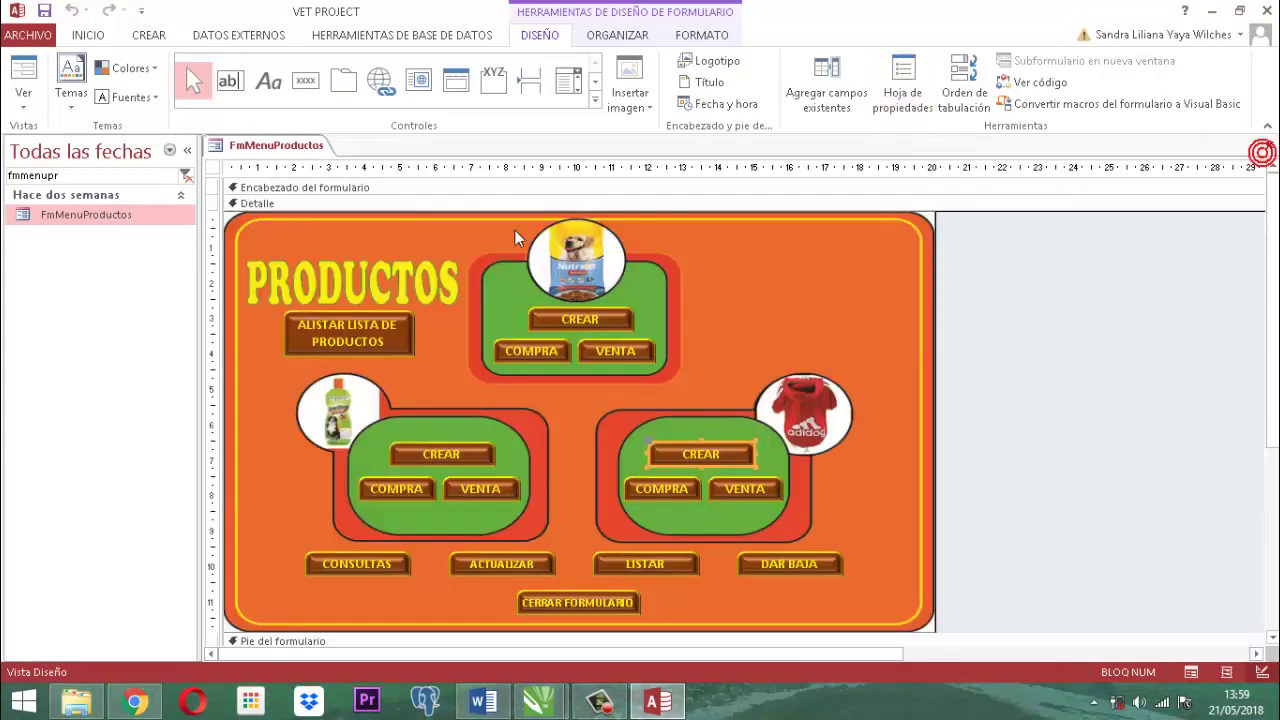
pyautogui.rightClick(266, 147)
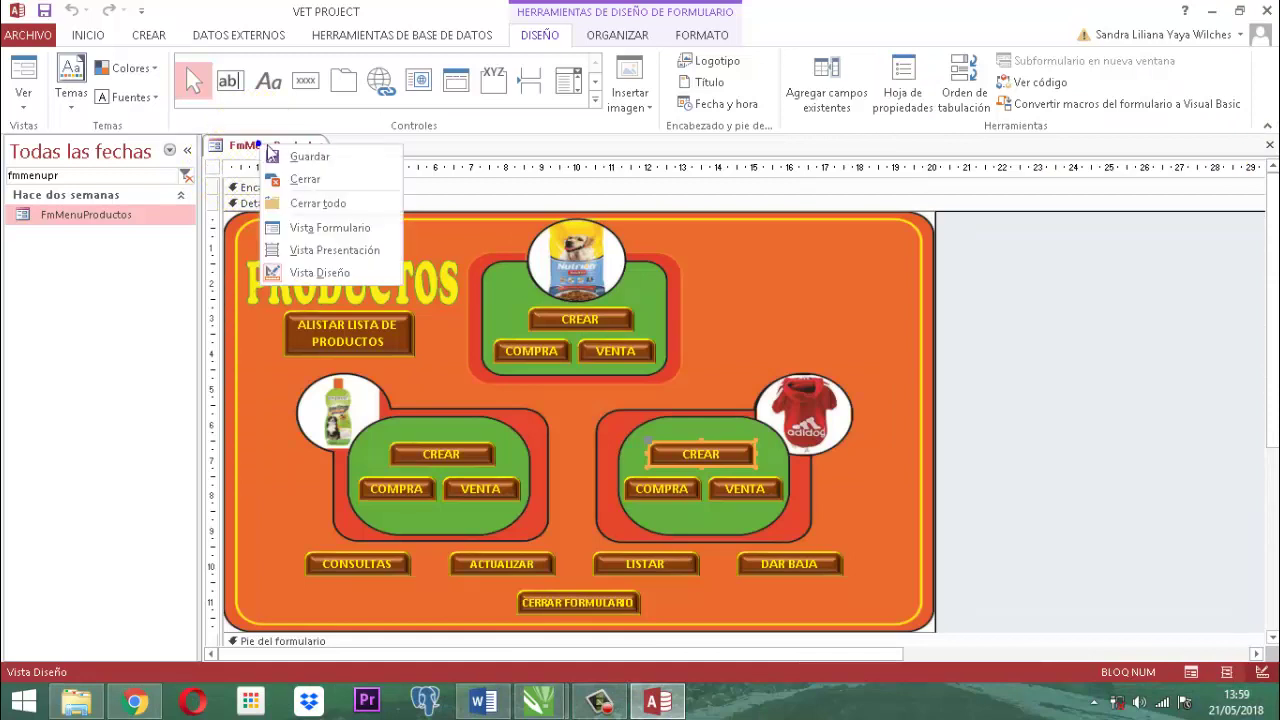
pyautogui.click(310, 182)
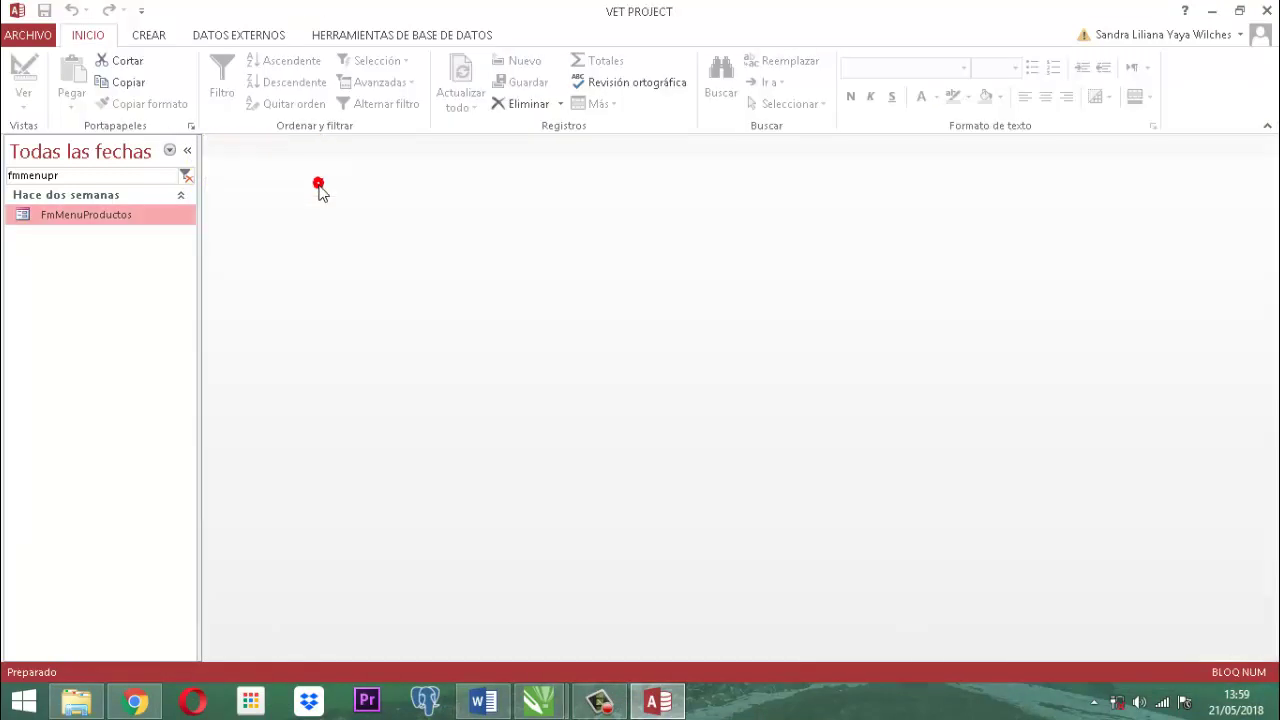
# Filter the database objects by "panel pr", open PANEL PRINCIPAL and dismiss the credentials notice.
pyautogui.moveTo(81, 183); pyautogui.dragTo(40, 55)
pyautogui.press('BackSpace')
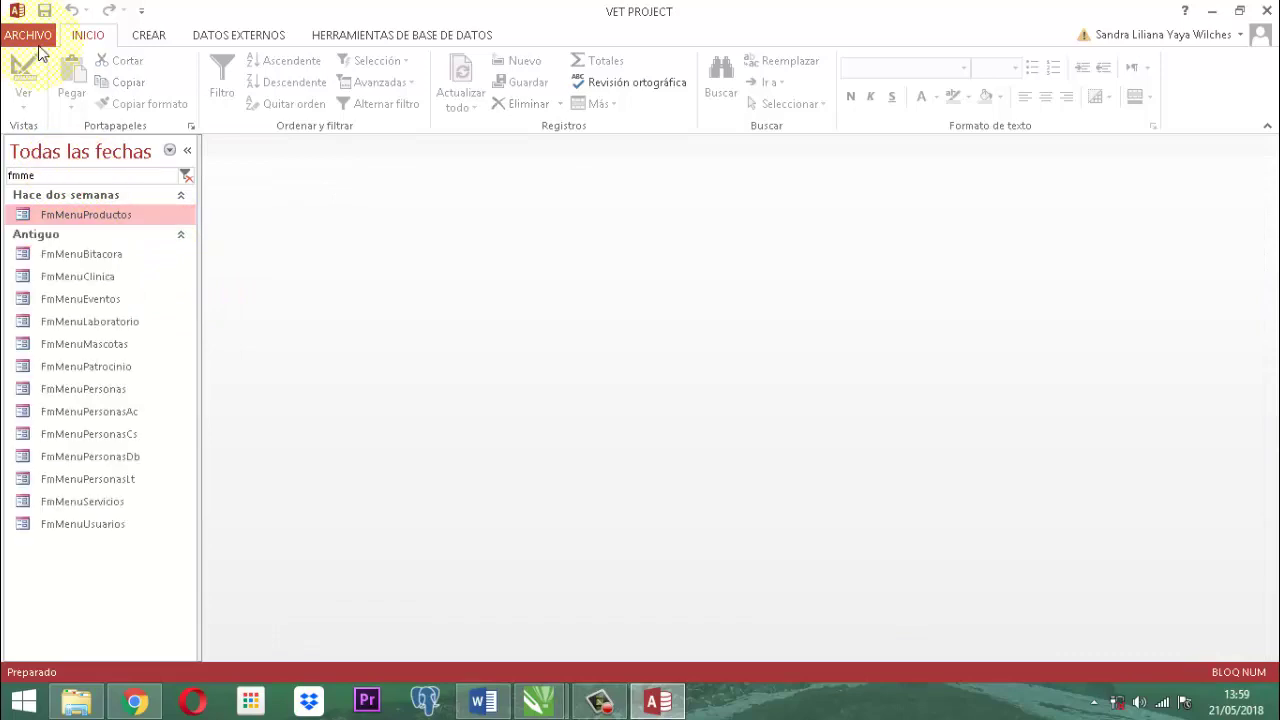
pyautogui.press('BackSpace')
pyautogui.press('BackSpace')
pyautogui.press('BackSpace')
pyautogui.press('BackSpace')
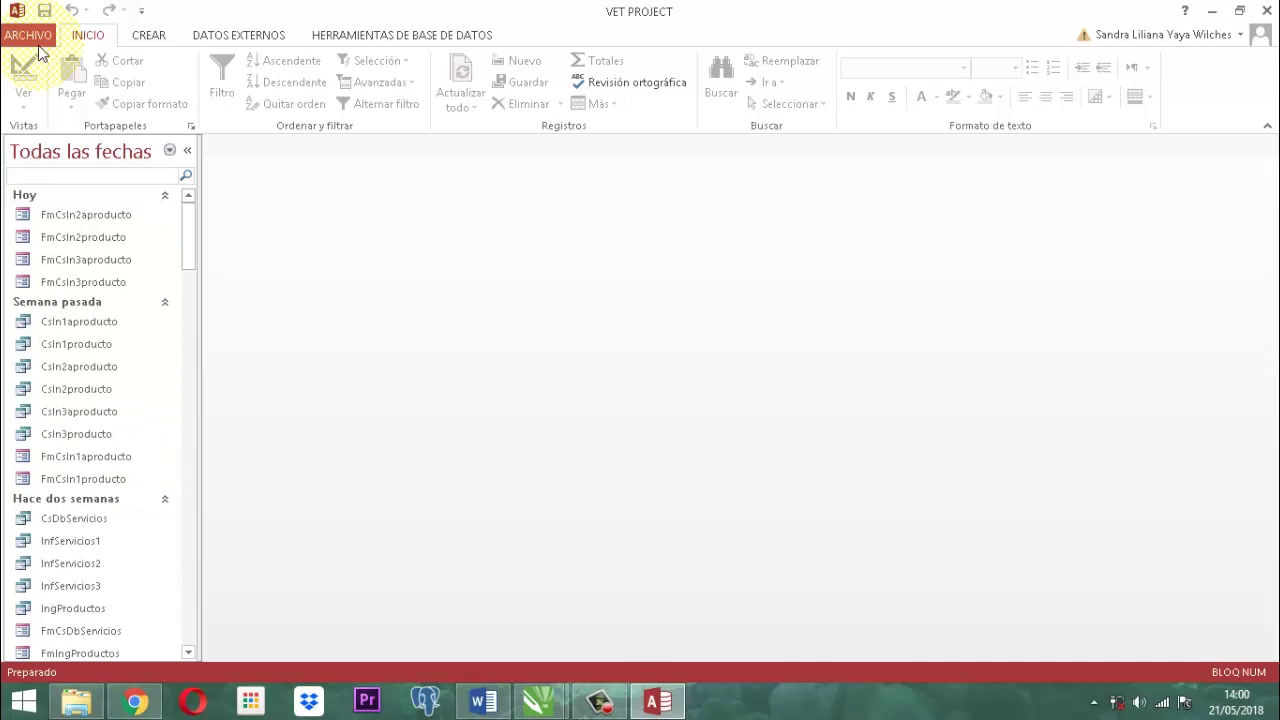
pyautogui.write('panel pr')
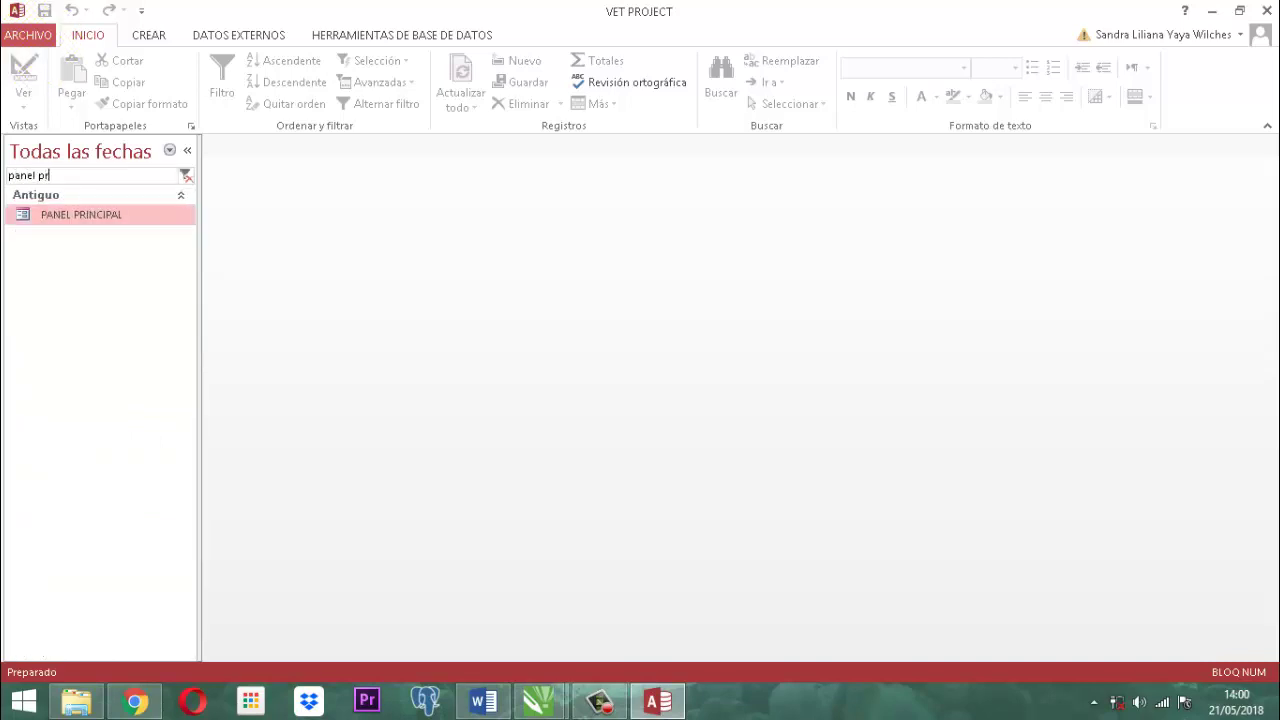
pyautogui.press('Return')
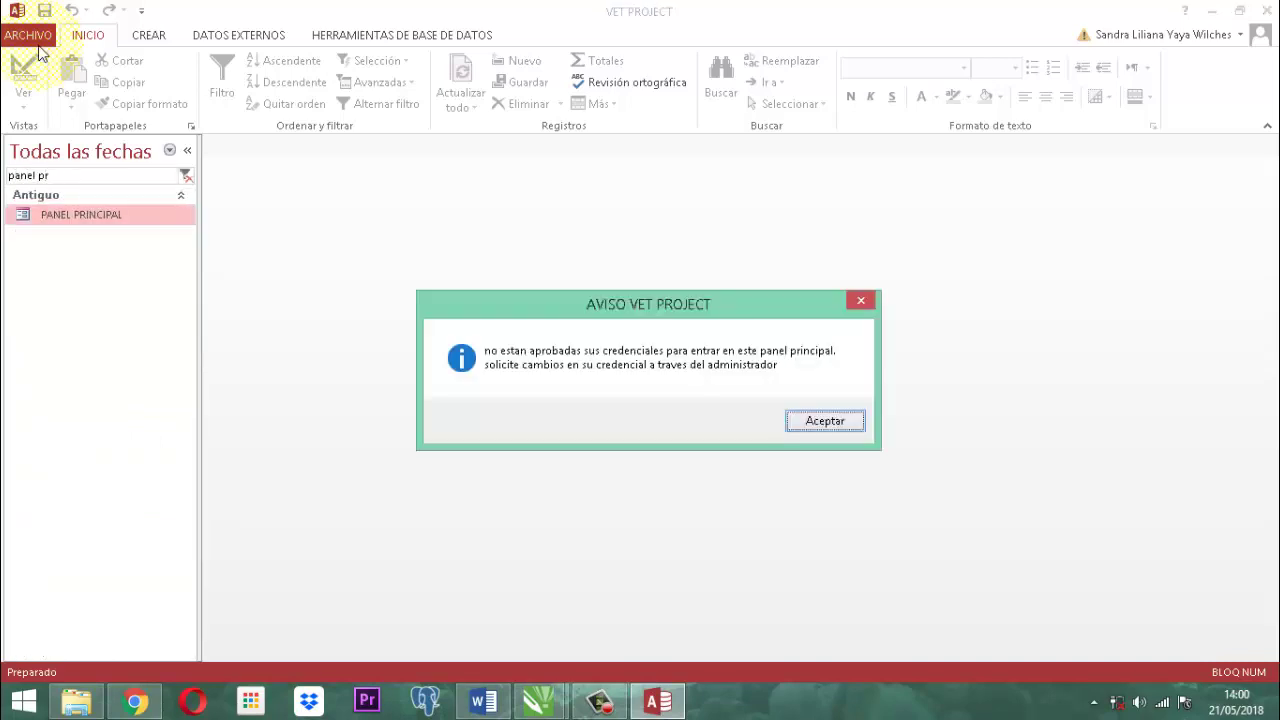
pyautogui.press('Return')
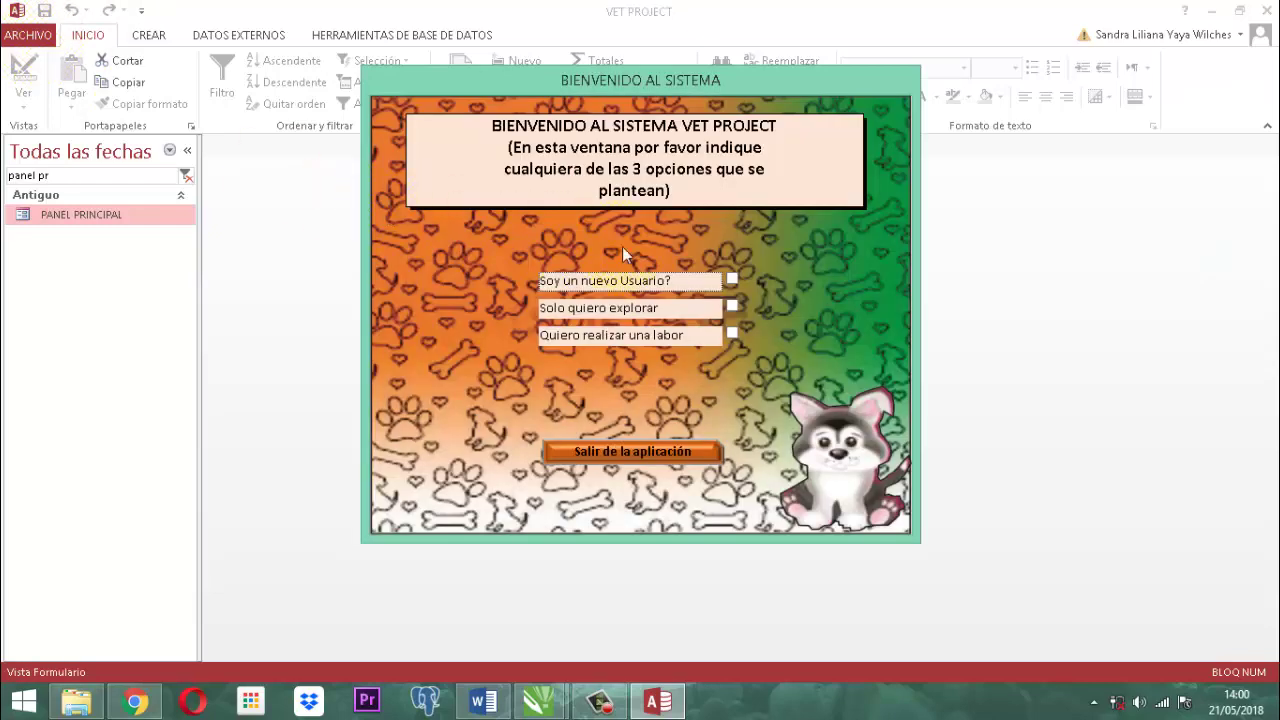
# Sign in through "Quiero realizar una labor" with a listed user and the account password, and open the PRODUCTOS module.
pyautogui.click(730, 332)
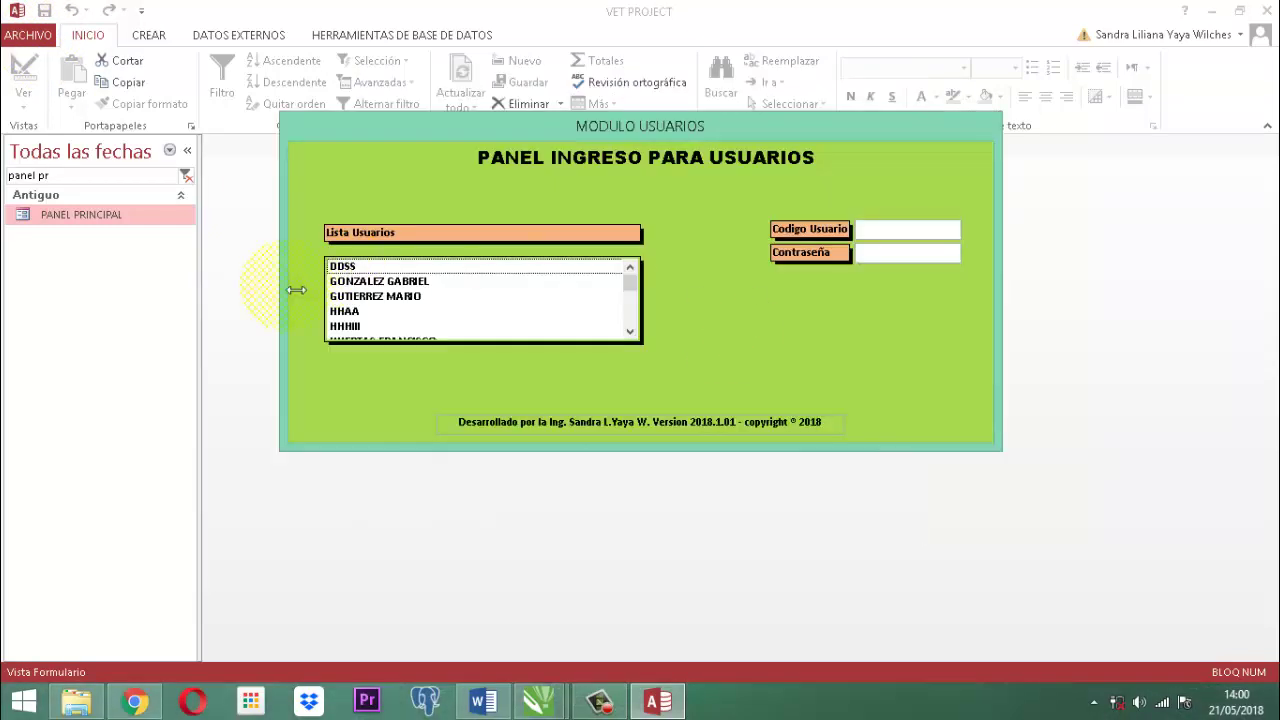
pyautogui.scroll(-3, 406, 317)
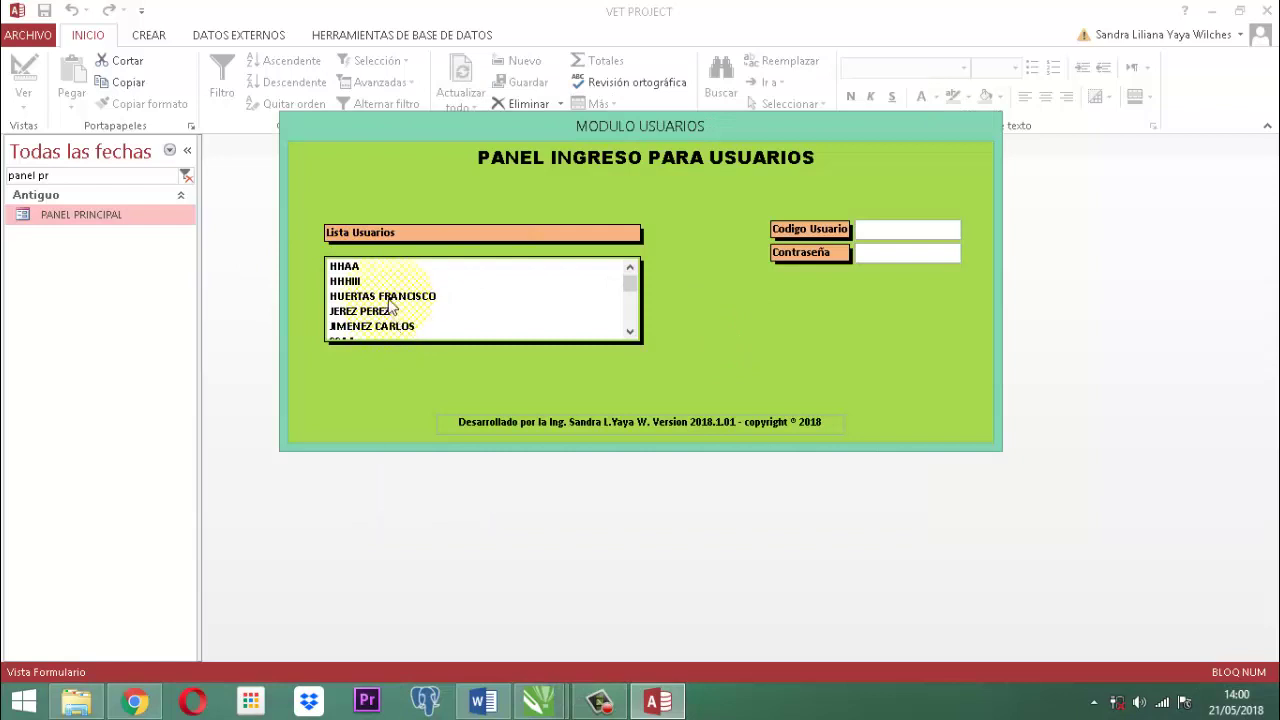
pyautogui.click(370, 326)
pyautogui.press('Tab')
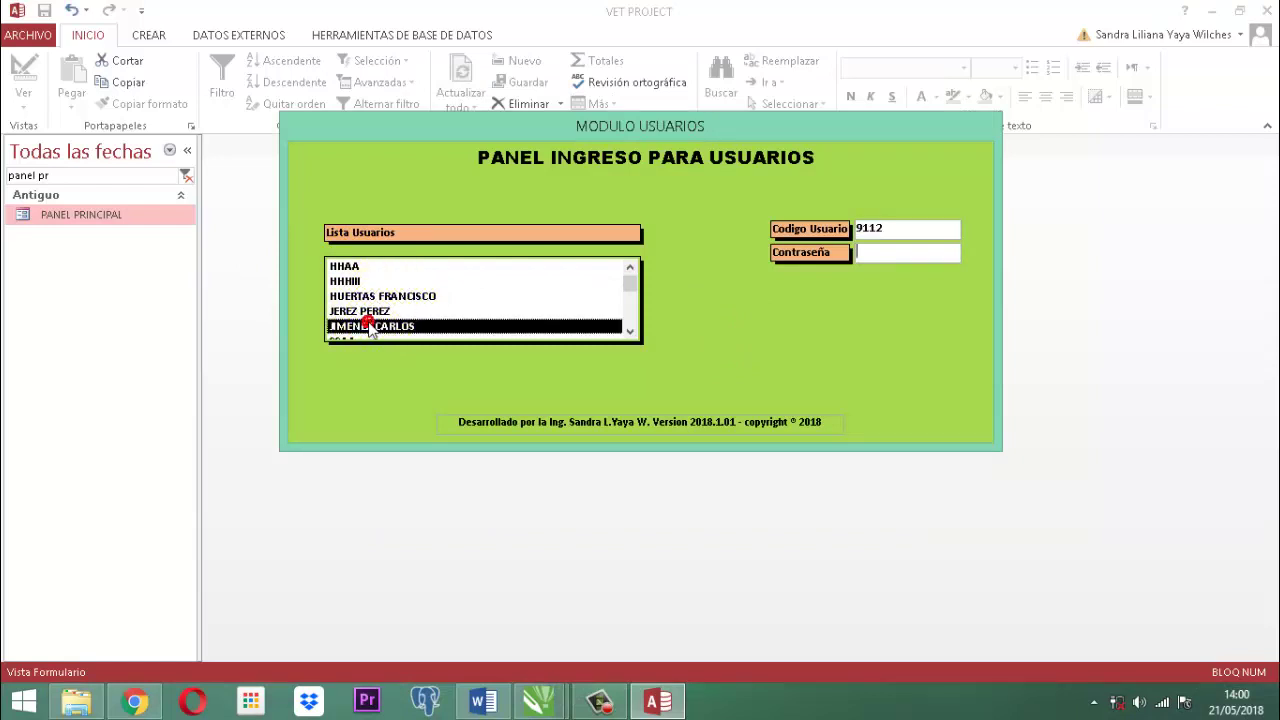
pyautogui.write('***')
pyautogui.press('Return')
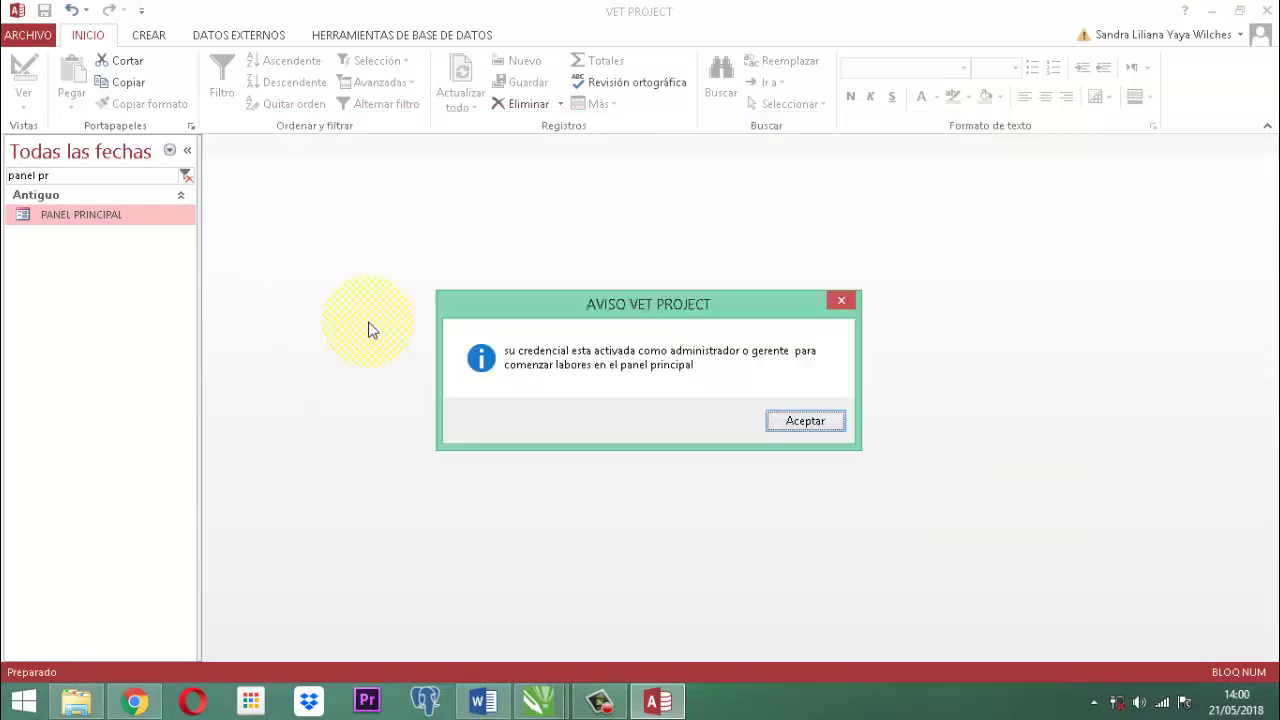
pyautogui.press('Return')
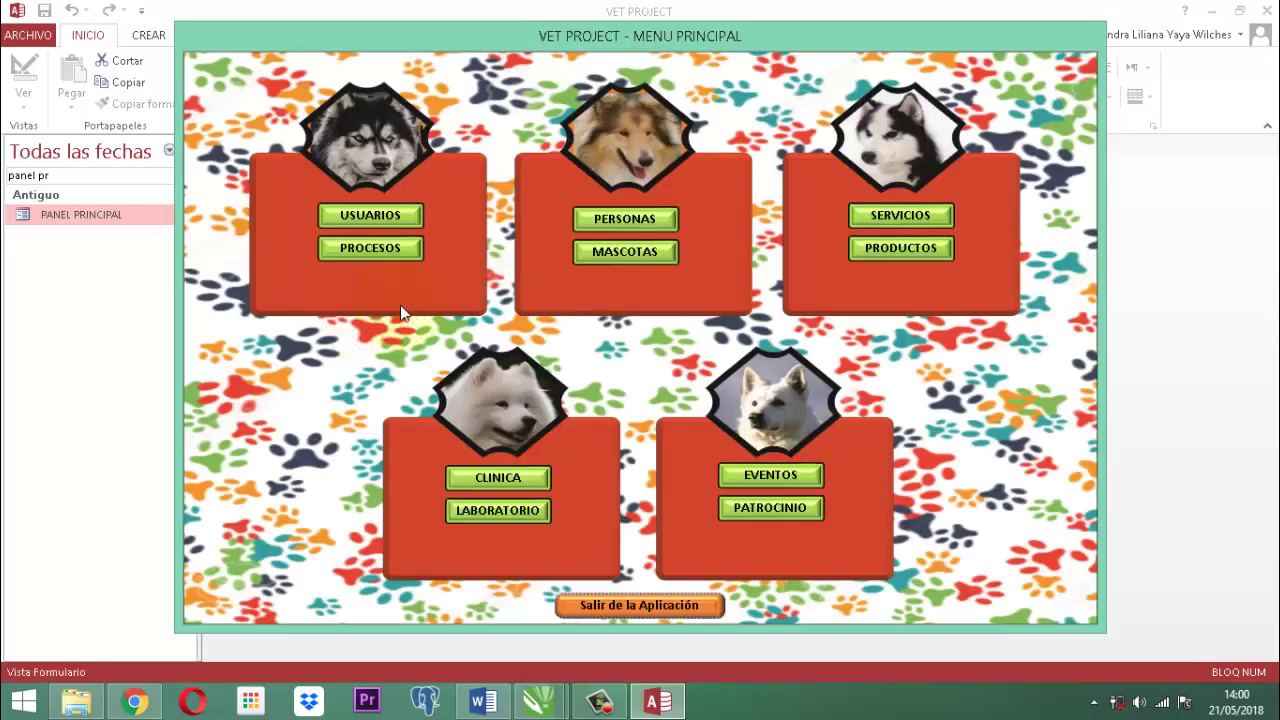
pyautogui.click(894, 245)
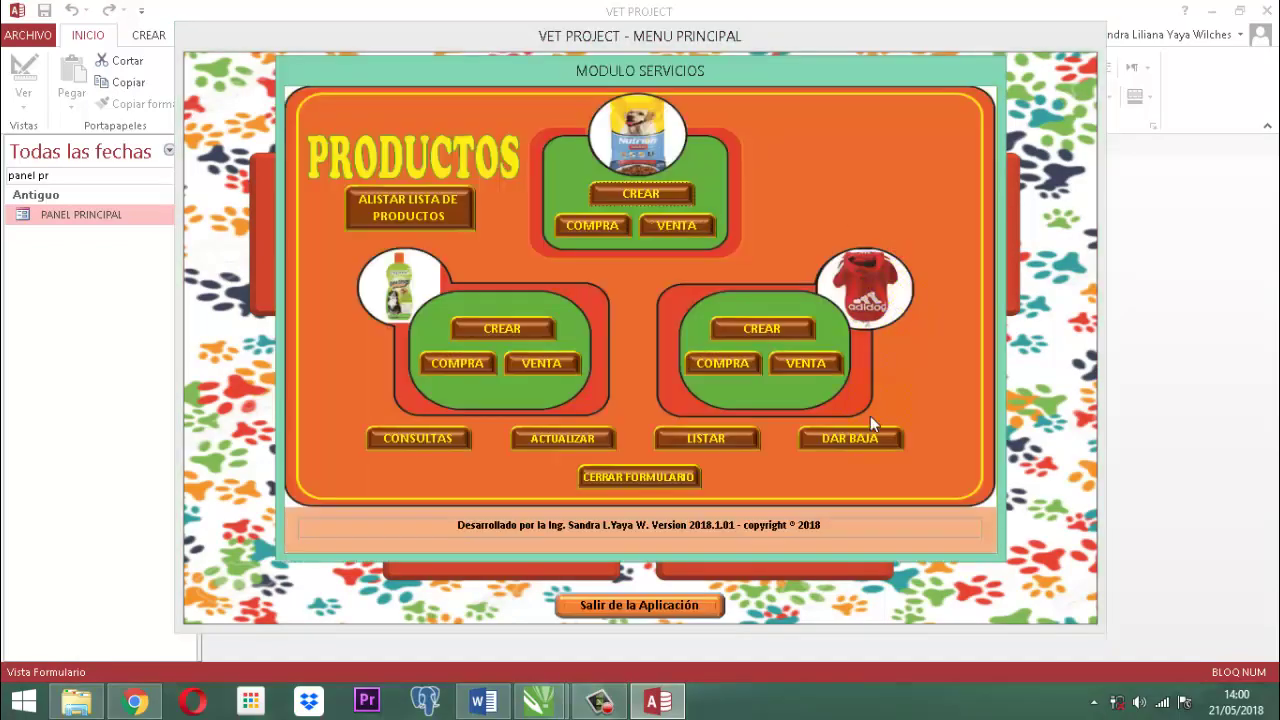
# Open the PRENDAS creation form, activate CAPAS MEDIANAS CHIPORRO, view its image, and close both forms.
pyautogui.click(765, 331)
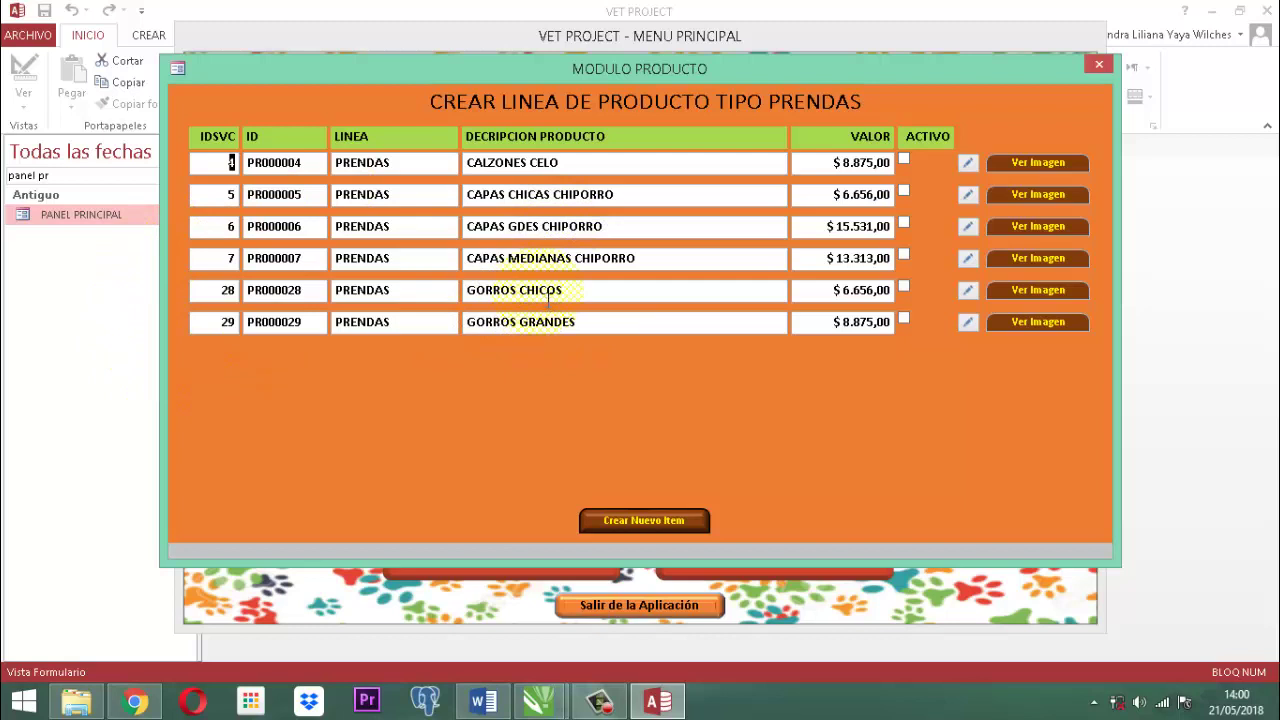
pyautogui.click(968, 258)
pyautogui.click(1022, 257)
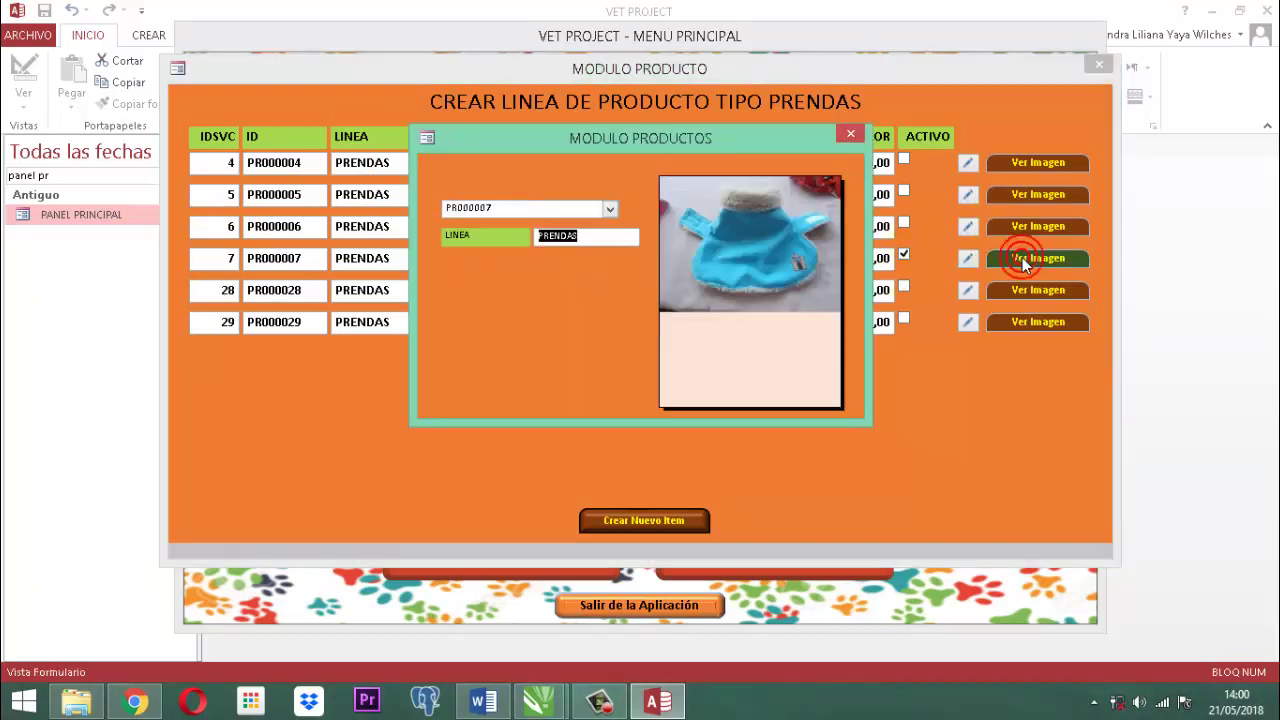
pyautogui.click(853, 132)
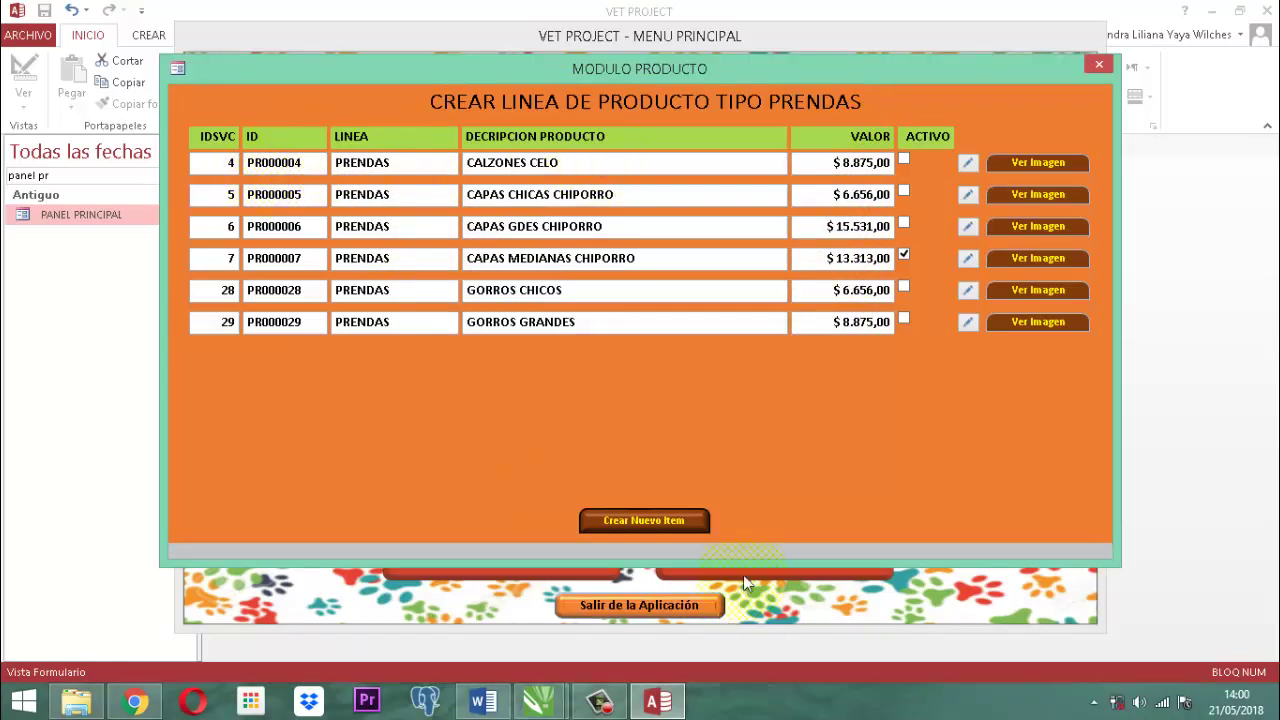
pyautogui.click(1099, 65)
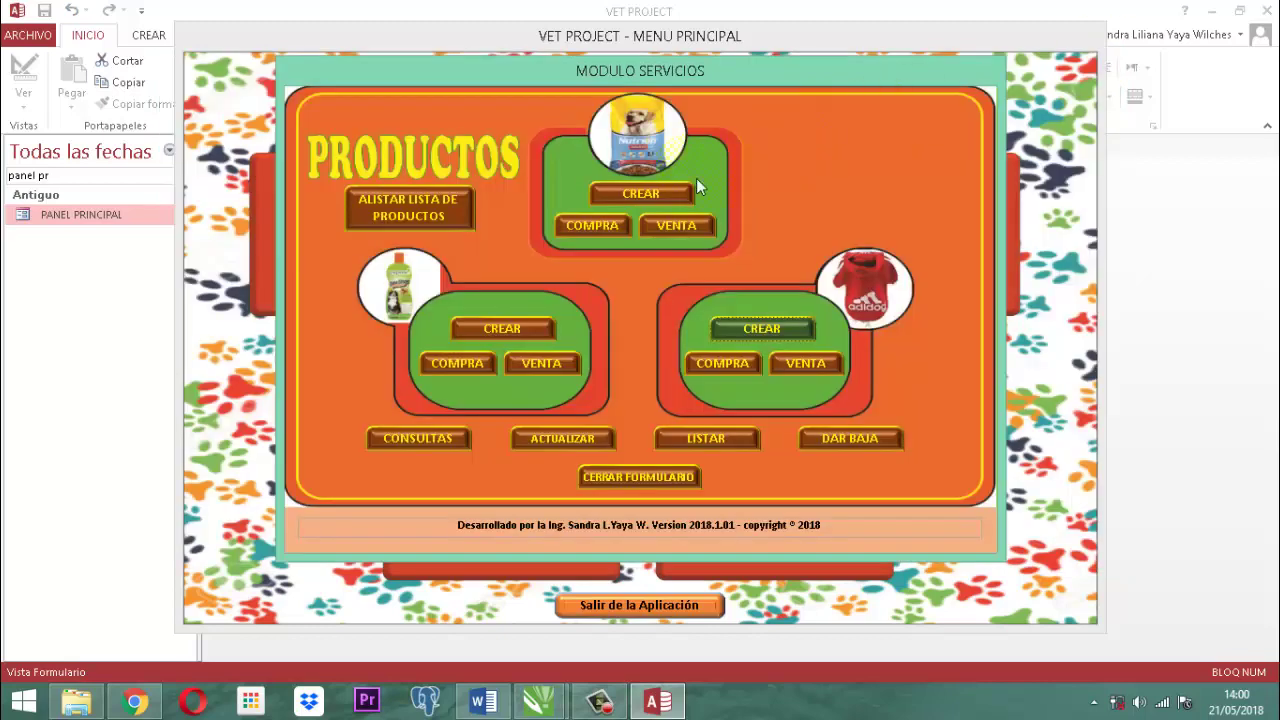
# Check the CONCENTRADO, ACCESORIO and PRENDAS creation forms one after another from the products menu, closing each.
pyautogui.click(660, 196)
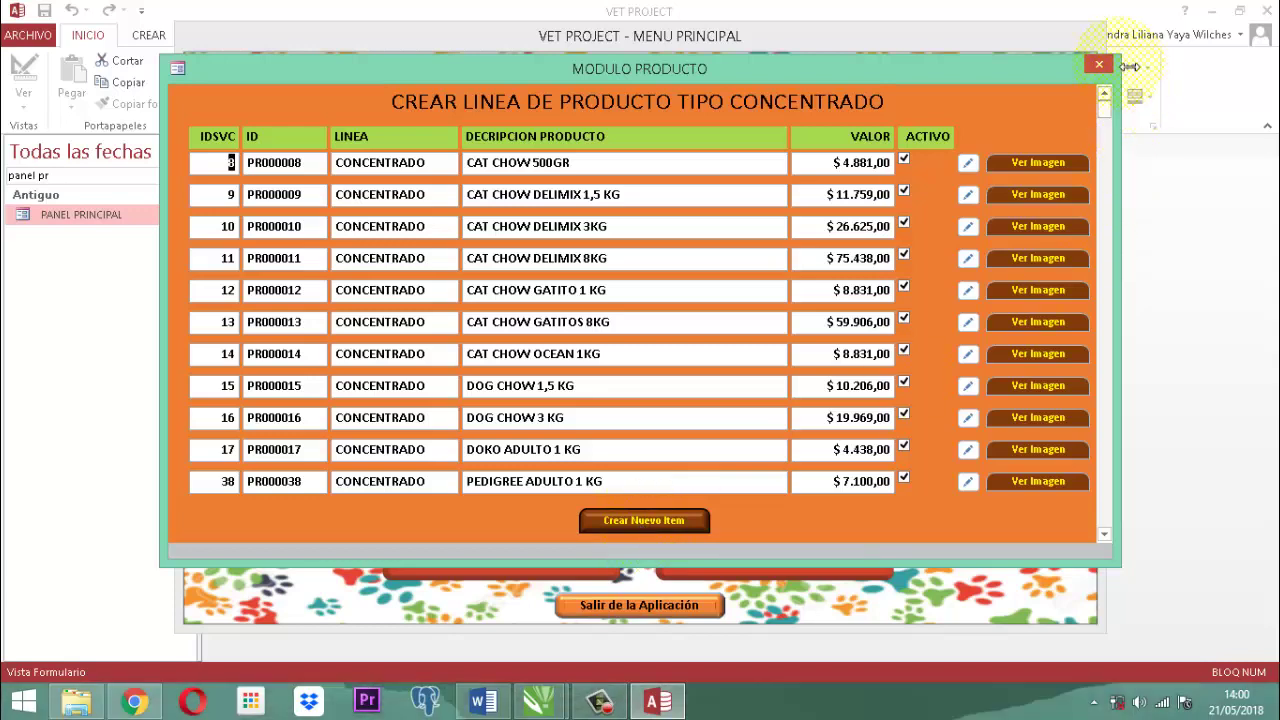
pyautogui.click(1099, 64)
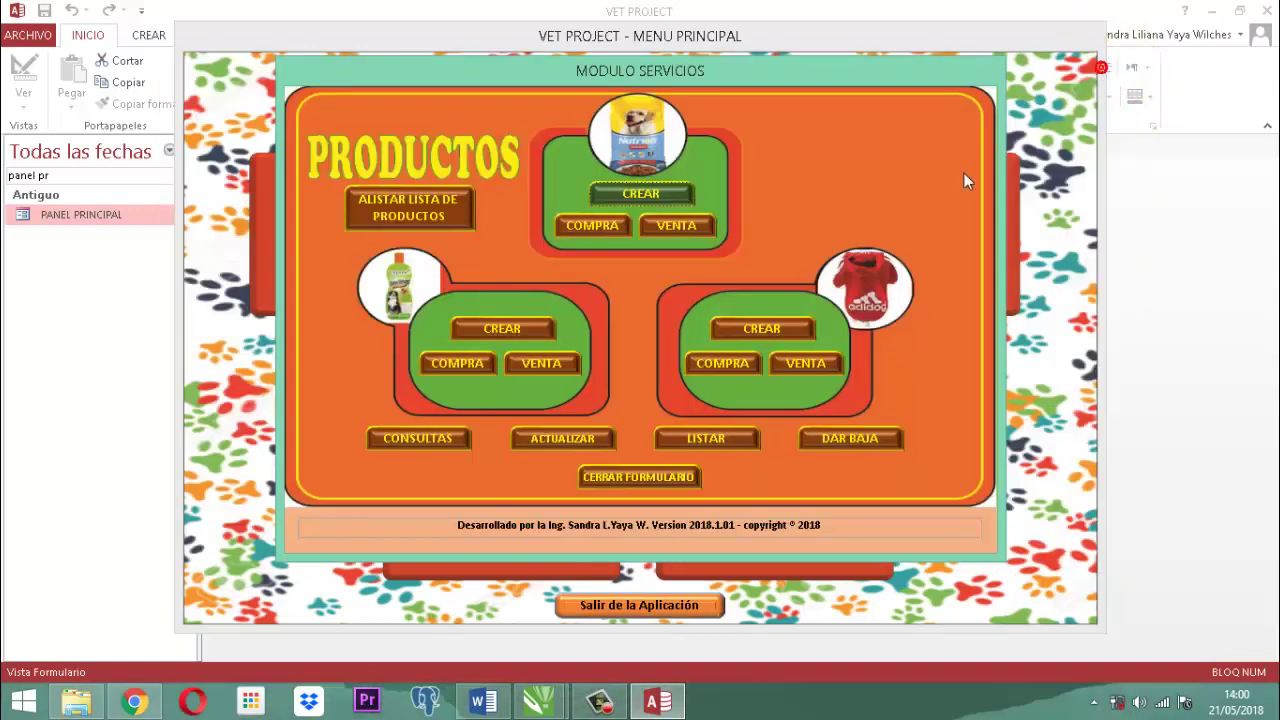
pyautogui.click(485, 333)
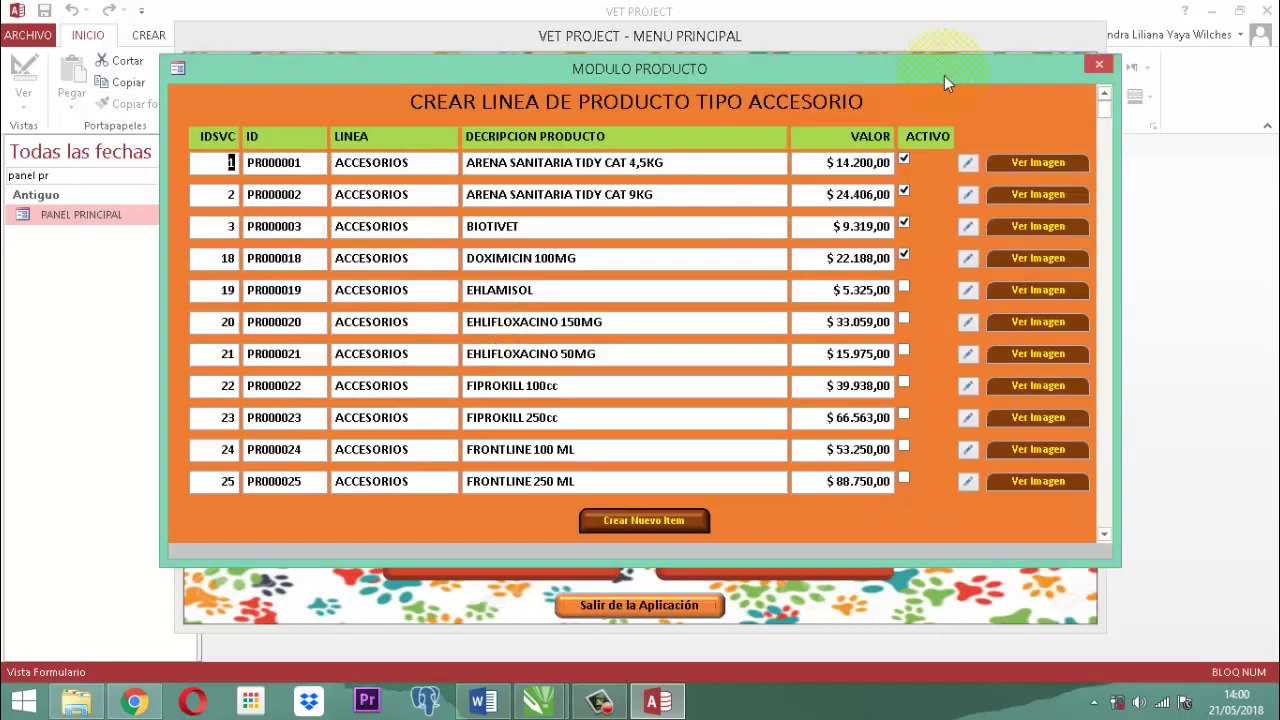
pyautogui.click(1099, 68)
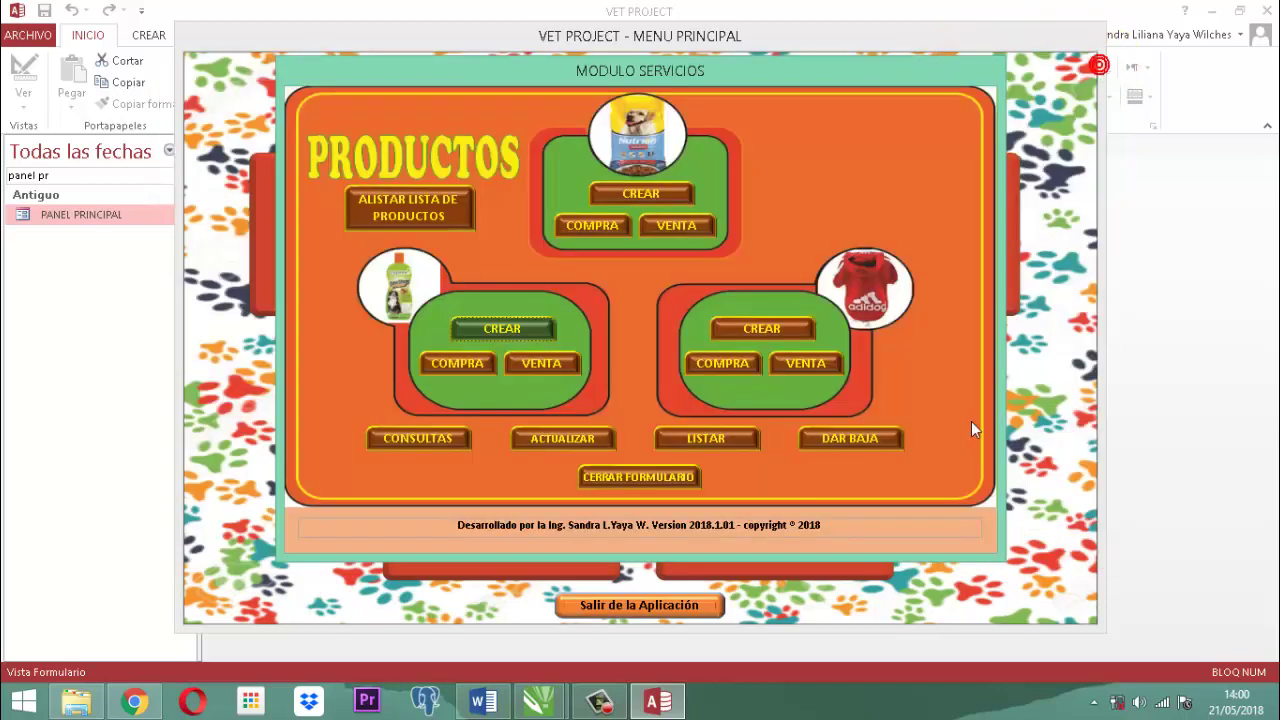
pyautogui.click(771, 329)
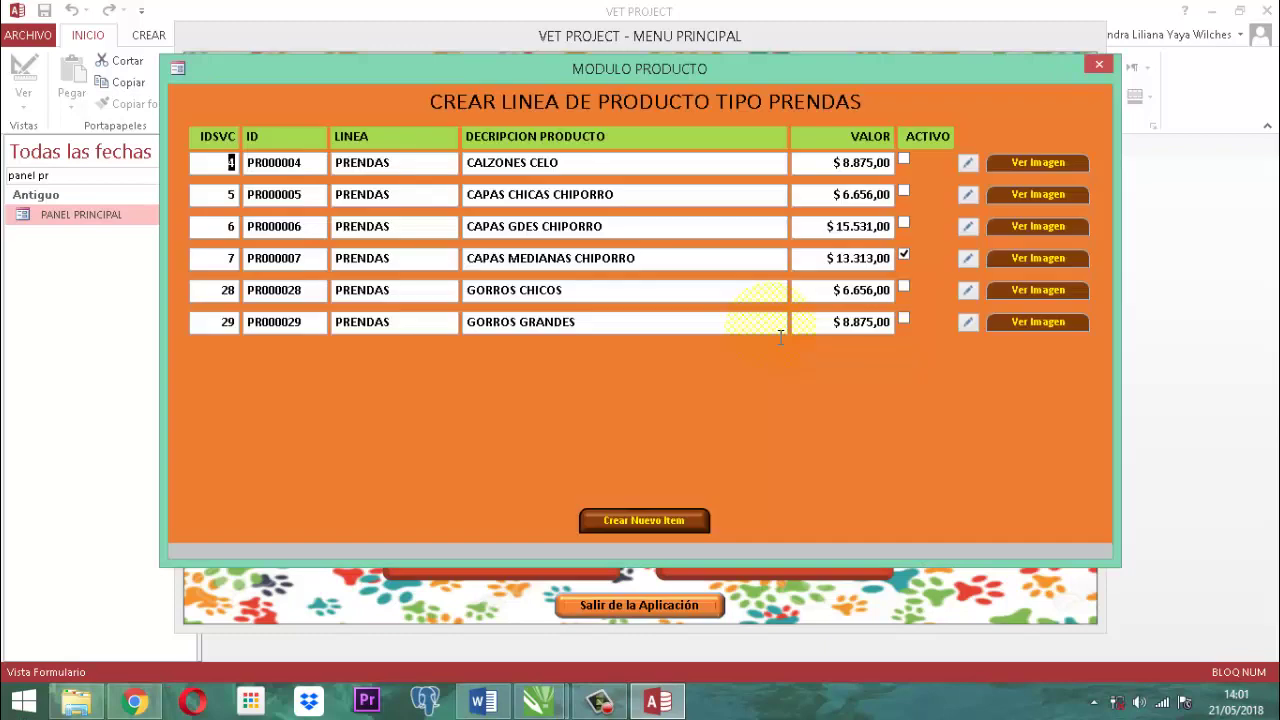
pyautogui.click(1096, 66)
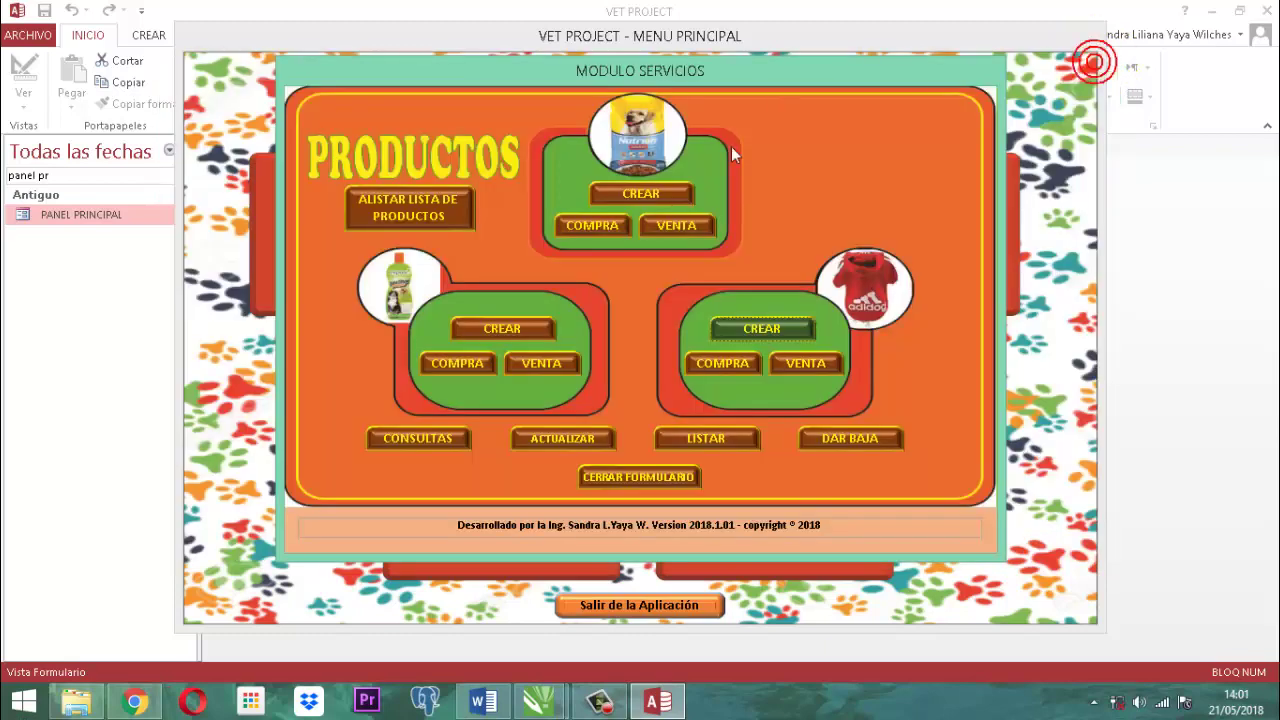
# Close the products menu, exit the Vet Project application, and close the software veterinarias folder window.
pyautogui.click(655, 474)
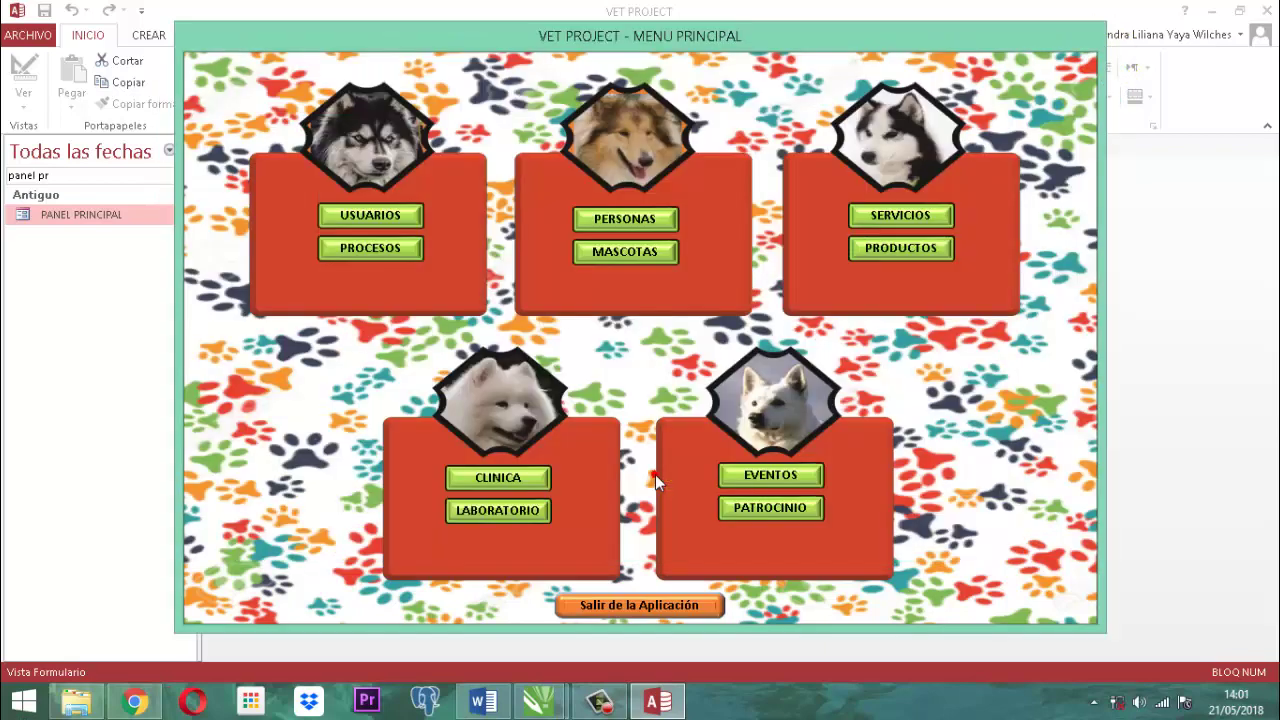
pyautogui.click(670, 605)
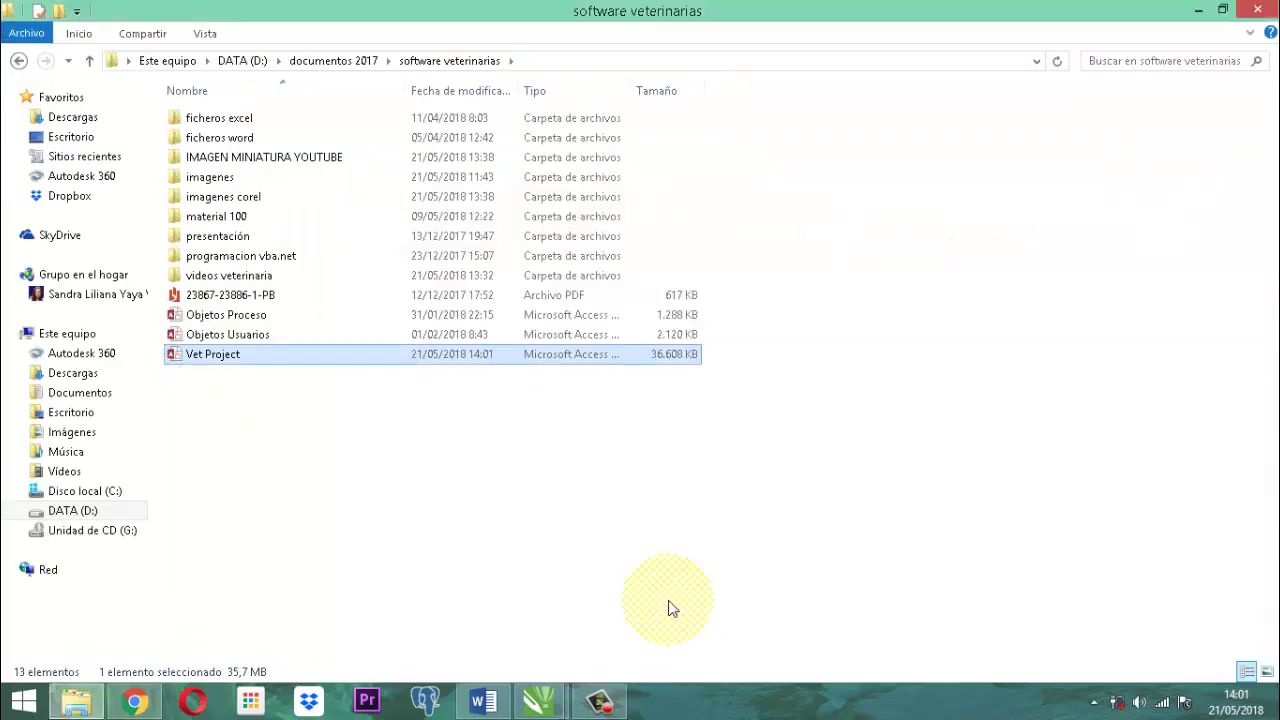
pyautogui.click(1252, 12)
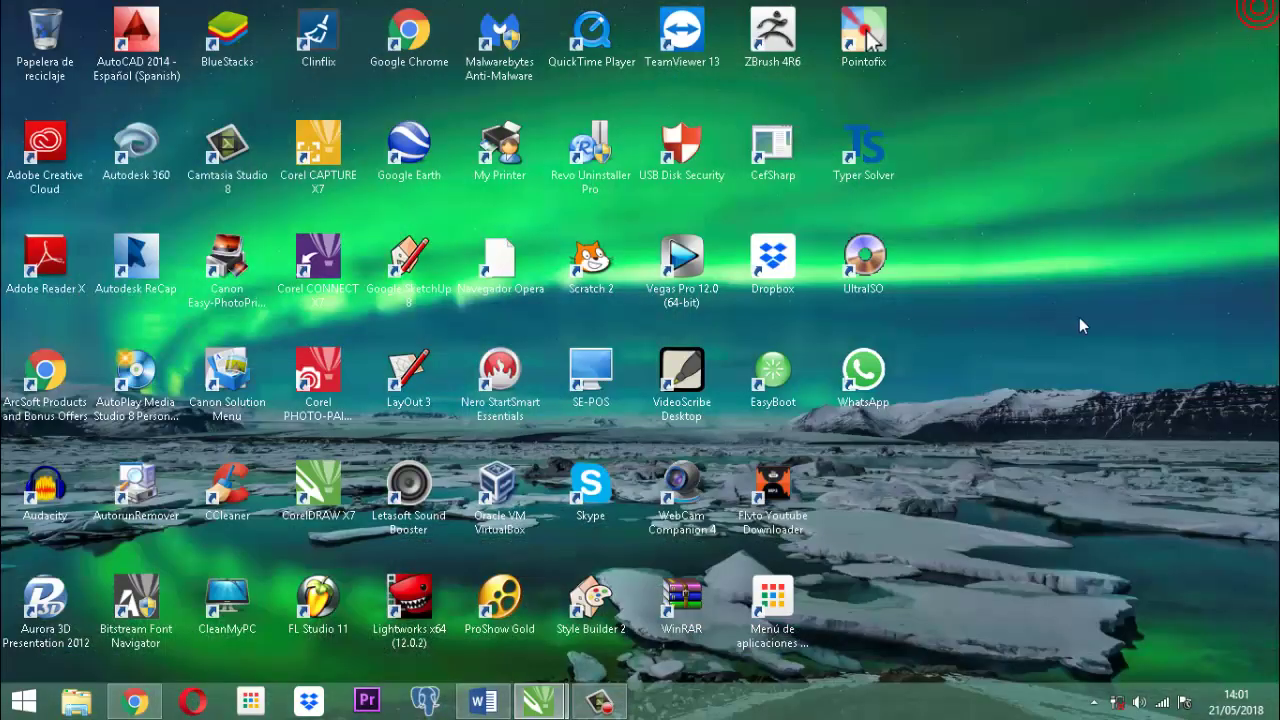